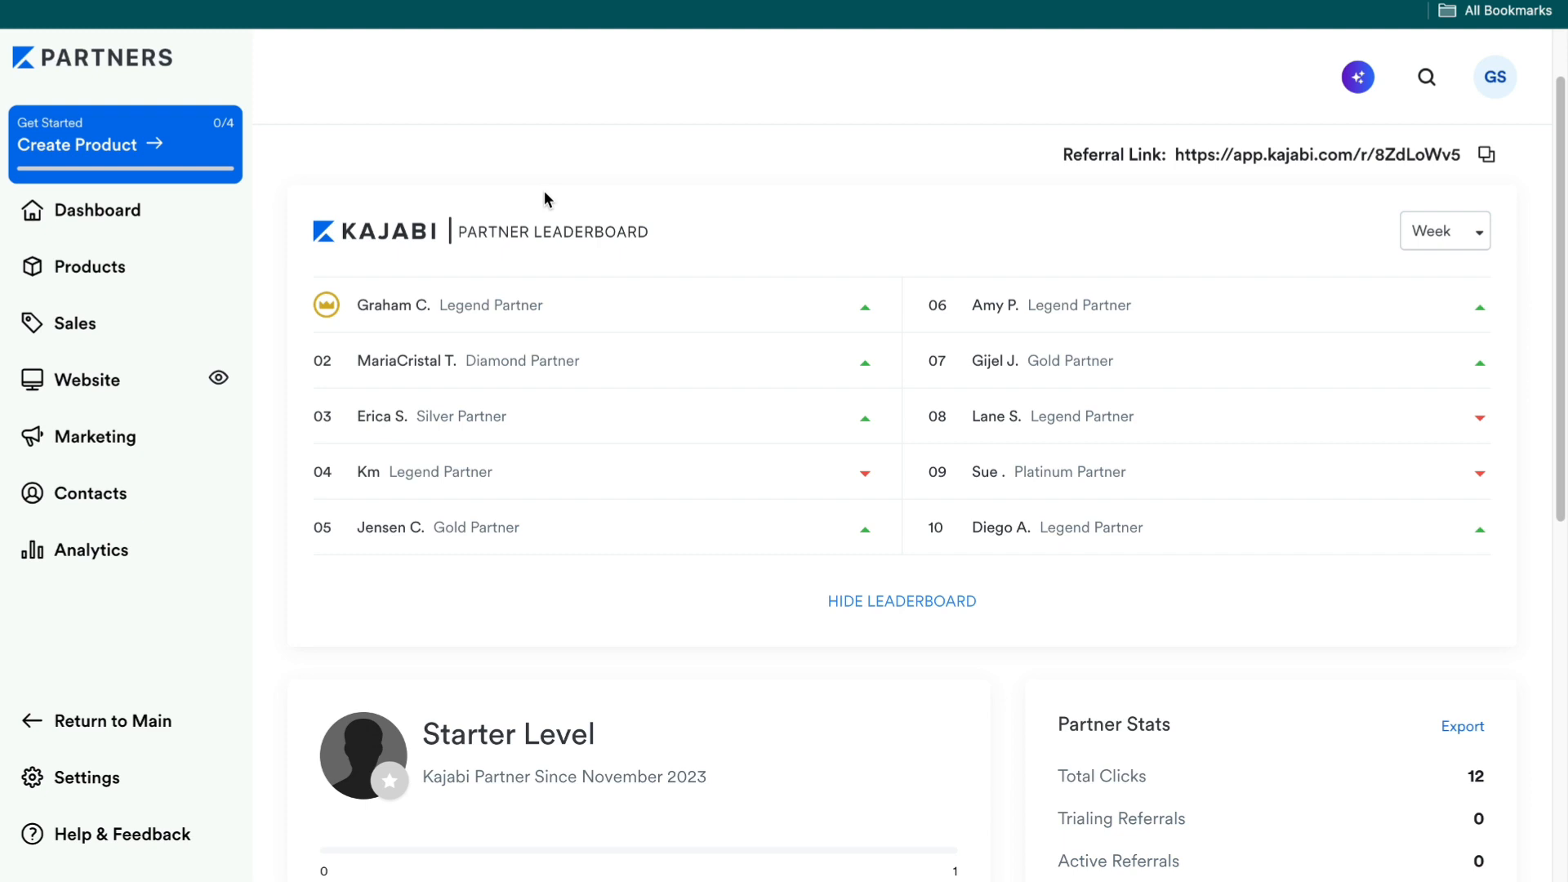
Step: Go to the website's design area and open the template store
click(119, 384)
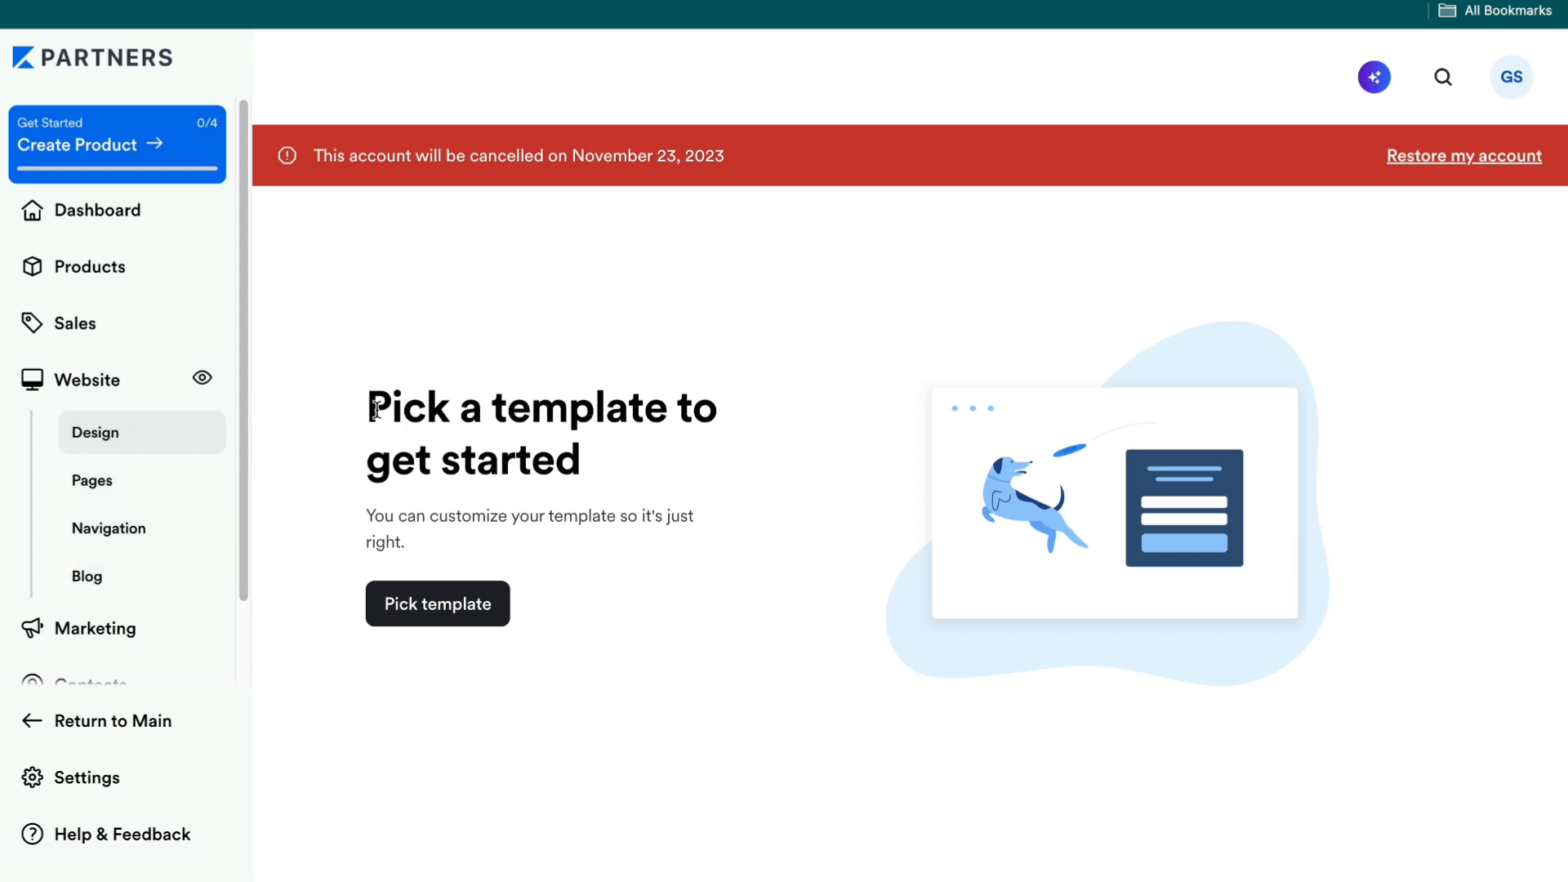
drag(365, 408, 703, 464)
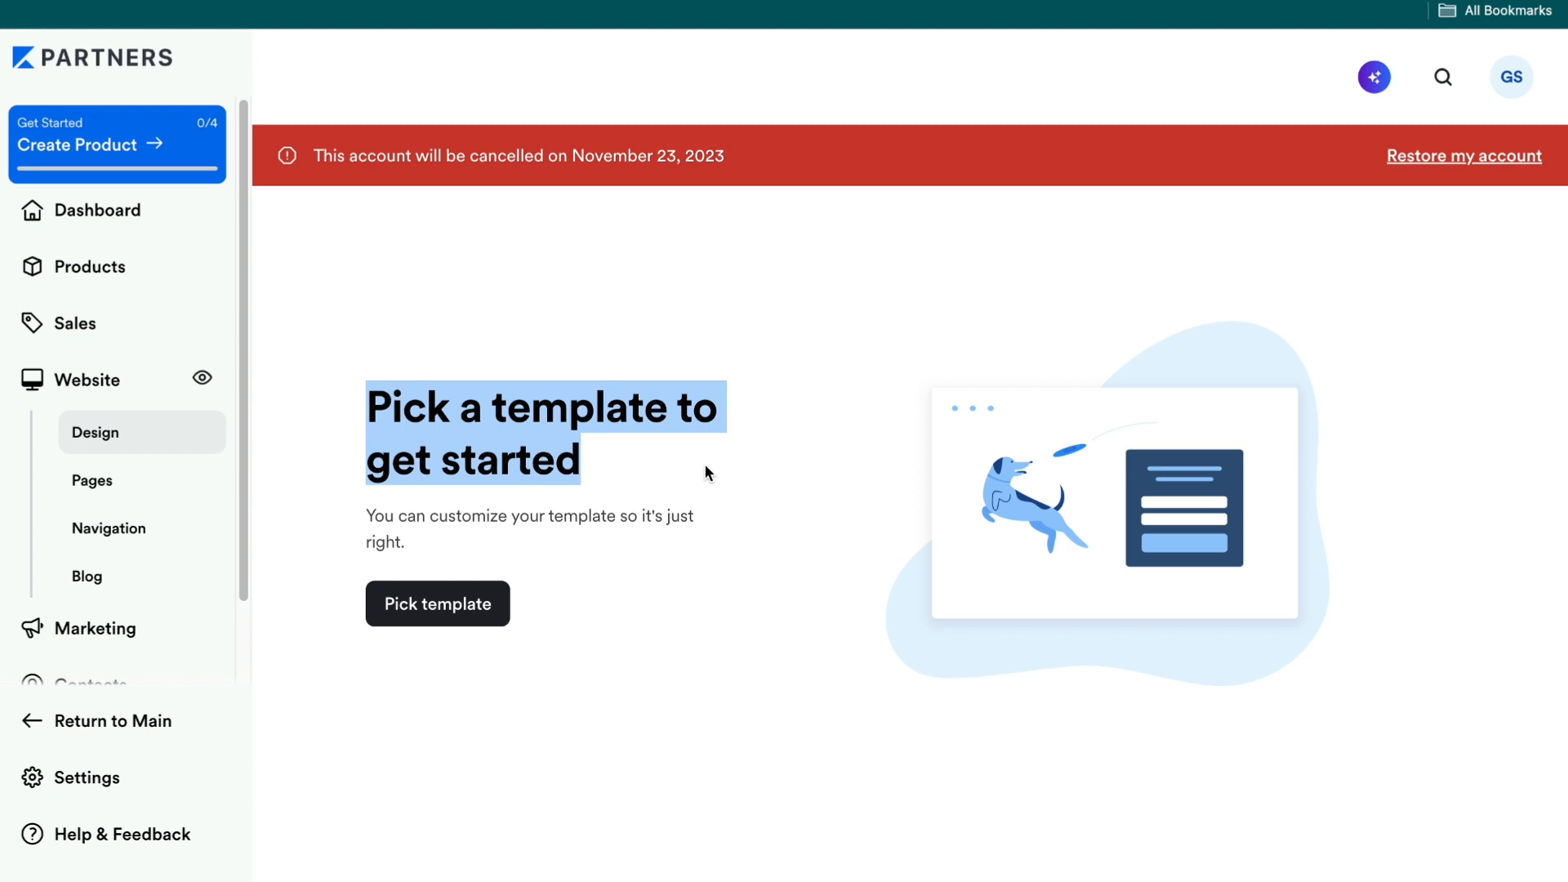
click(662, 616)
click(437, 613)
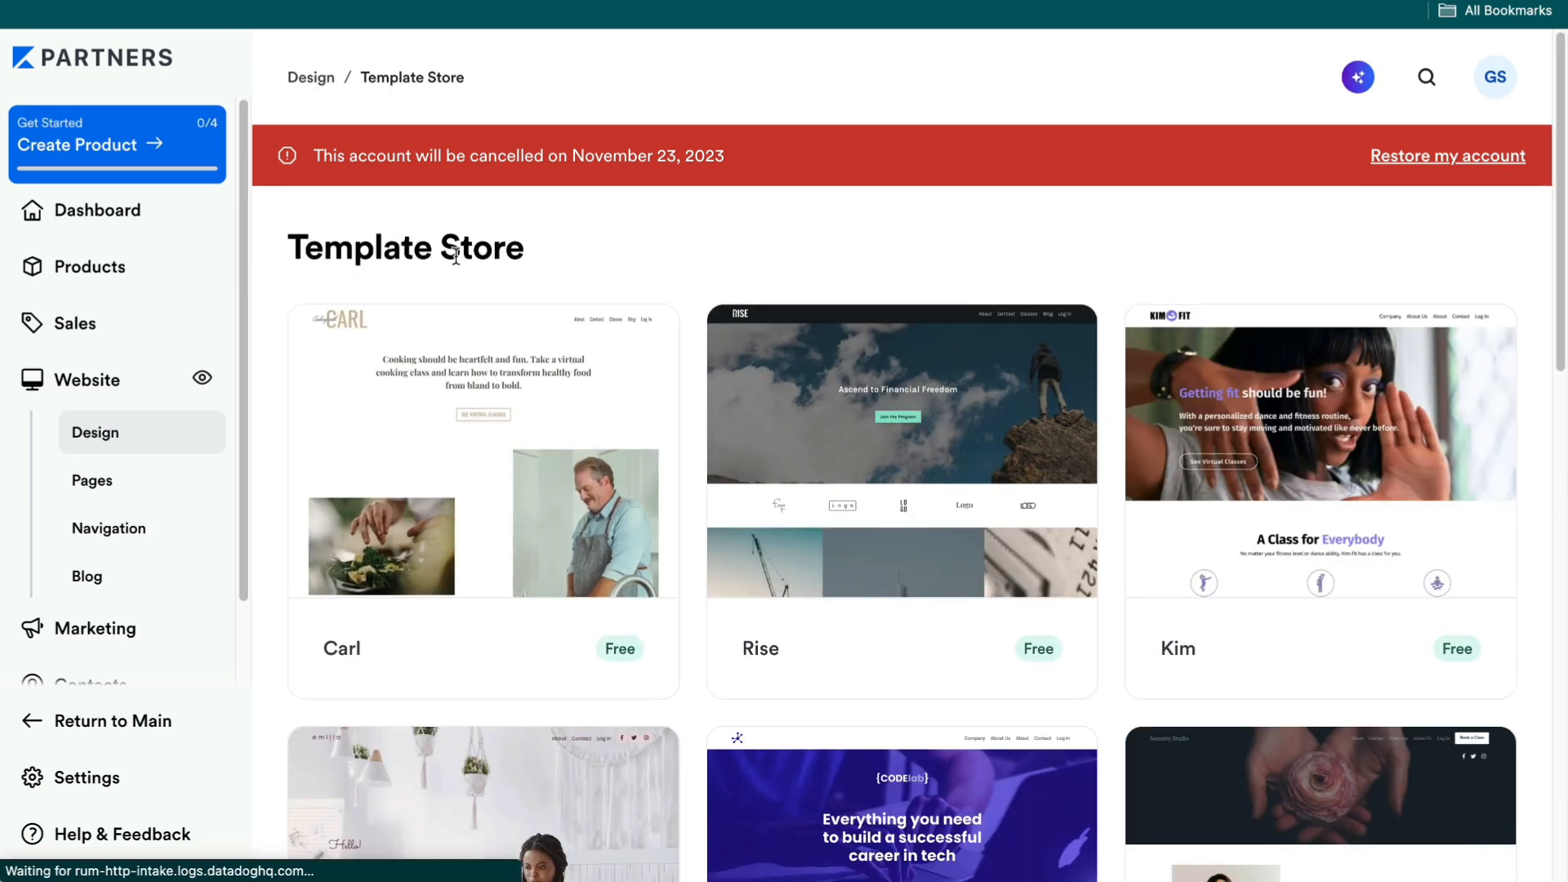
Step: Browse the template store, preview the Prosper template and start the site with it
scroll(517, 617, down, 1)
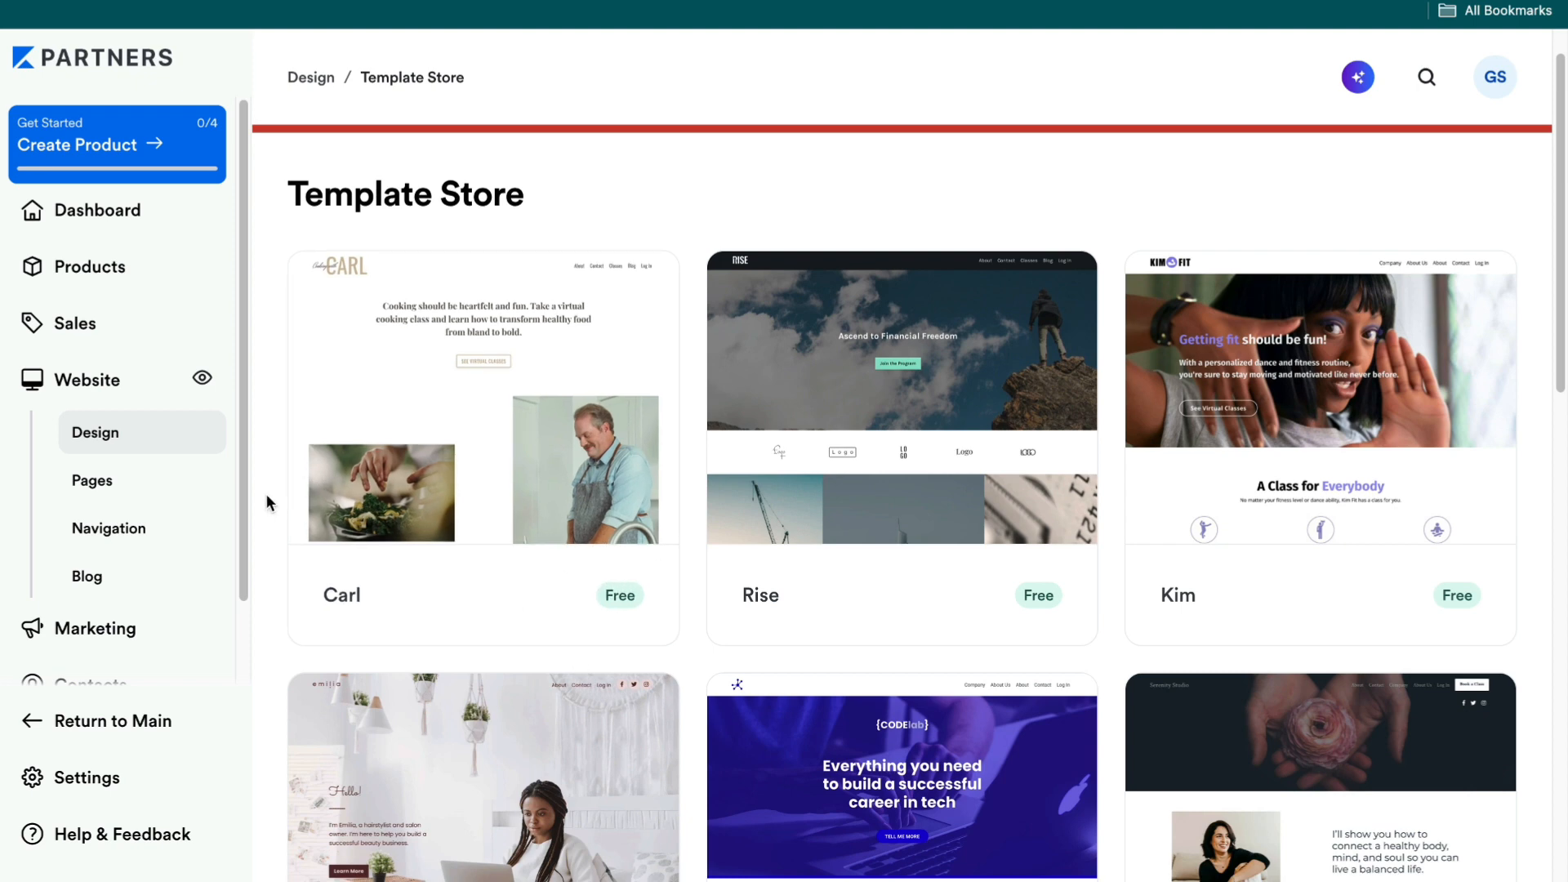
scroll(266, 493, down, 5)
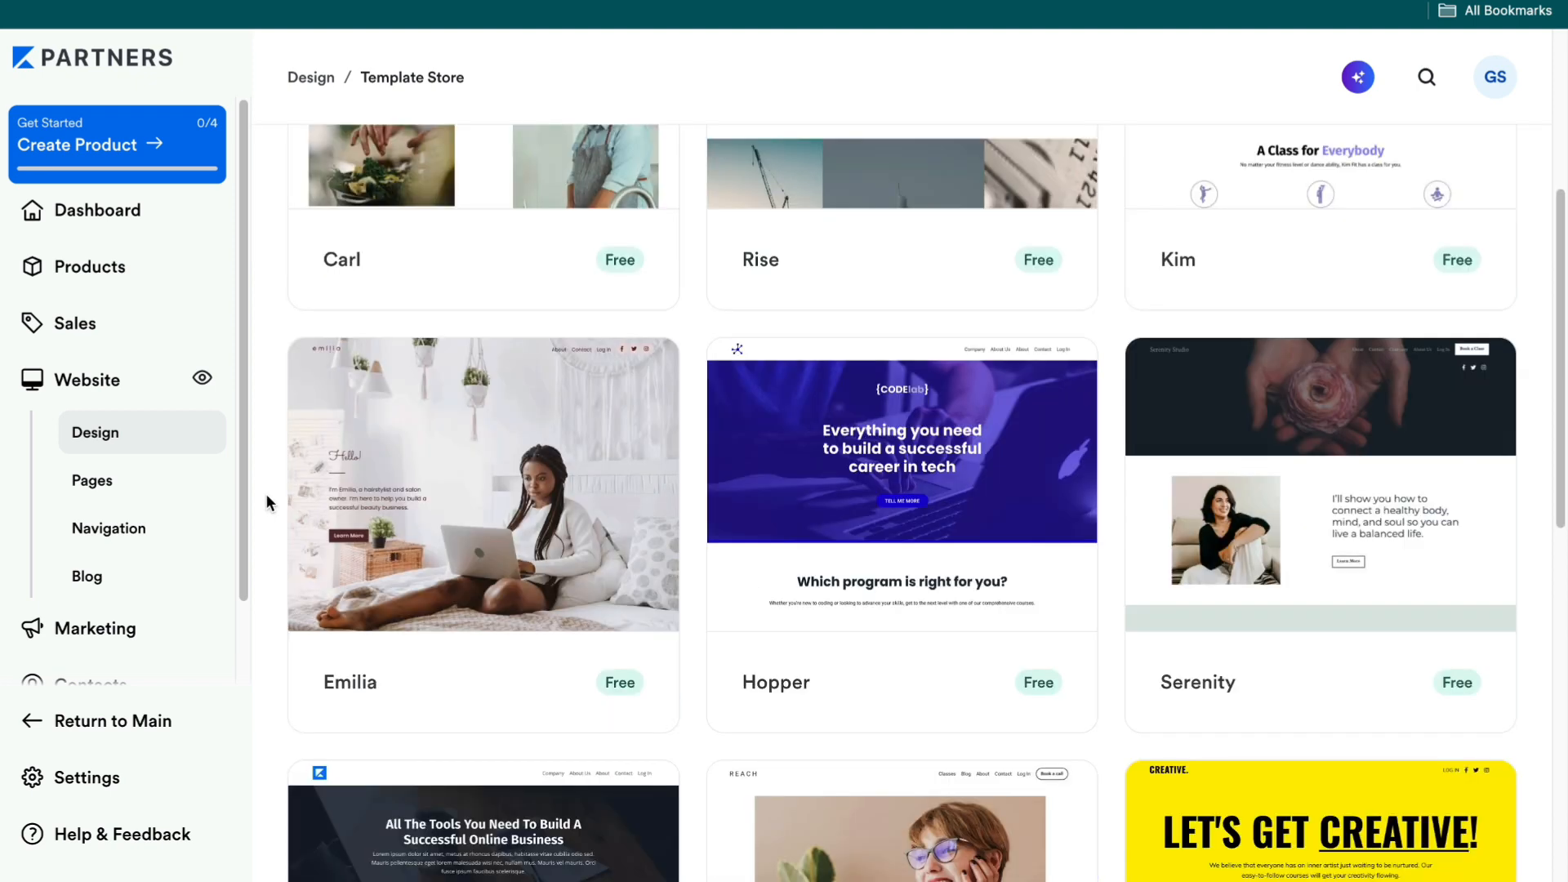
scroll(266, 493, up, 3)
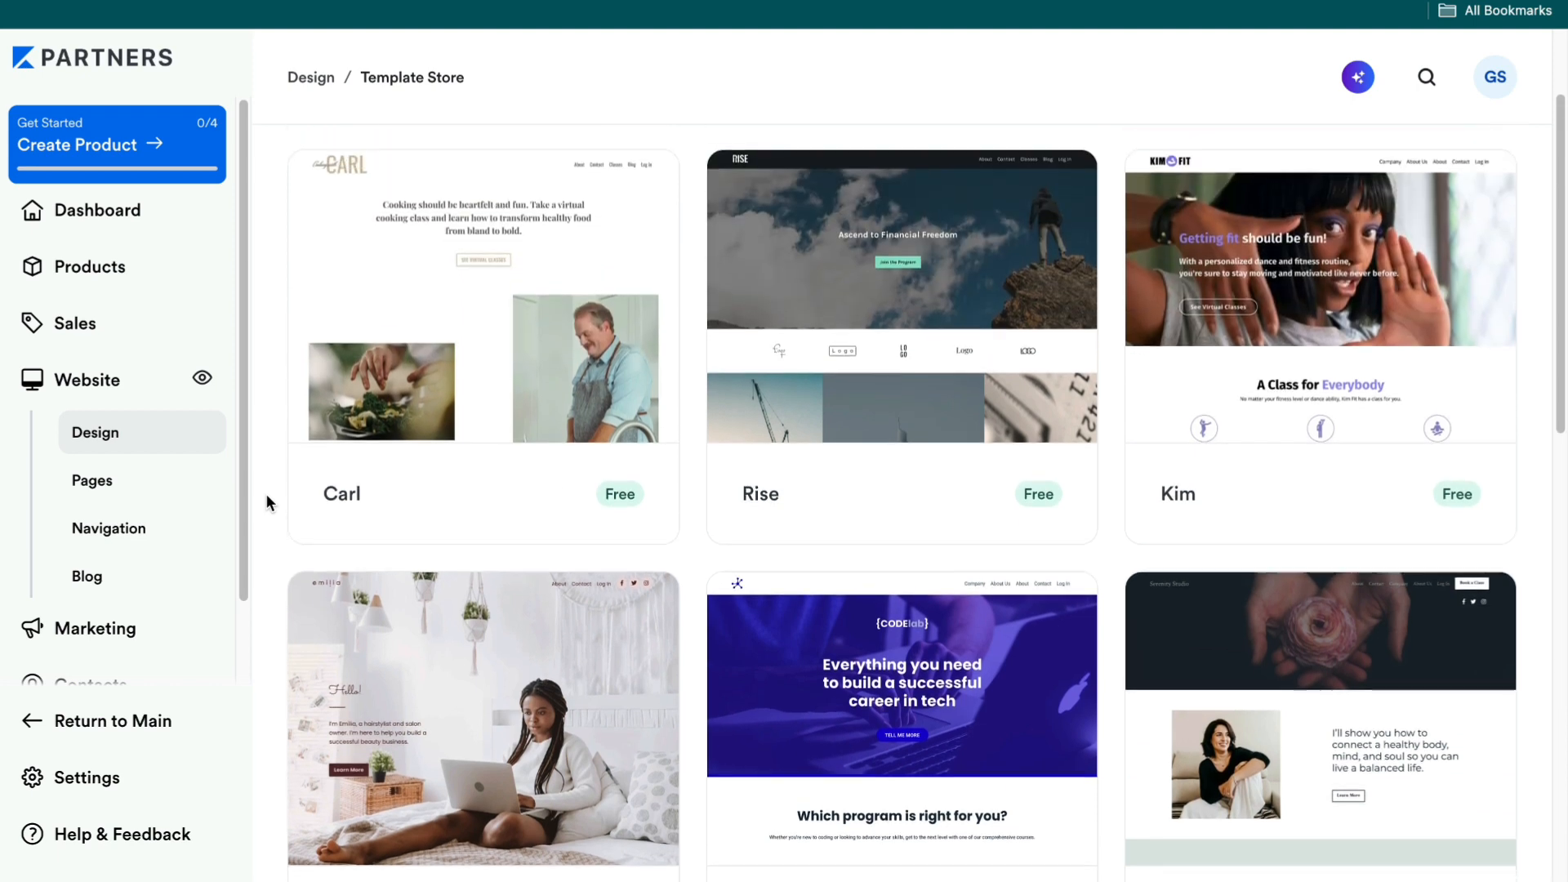
scroll(1217, 451, down, 13)
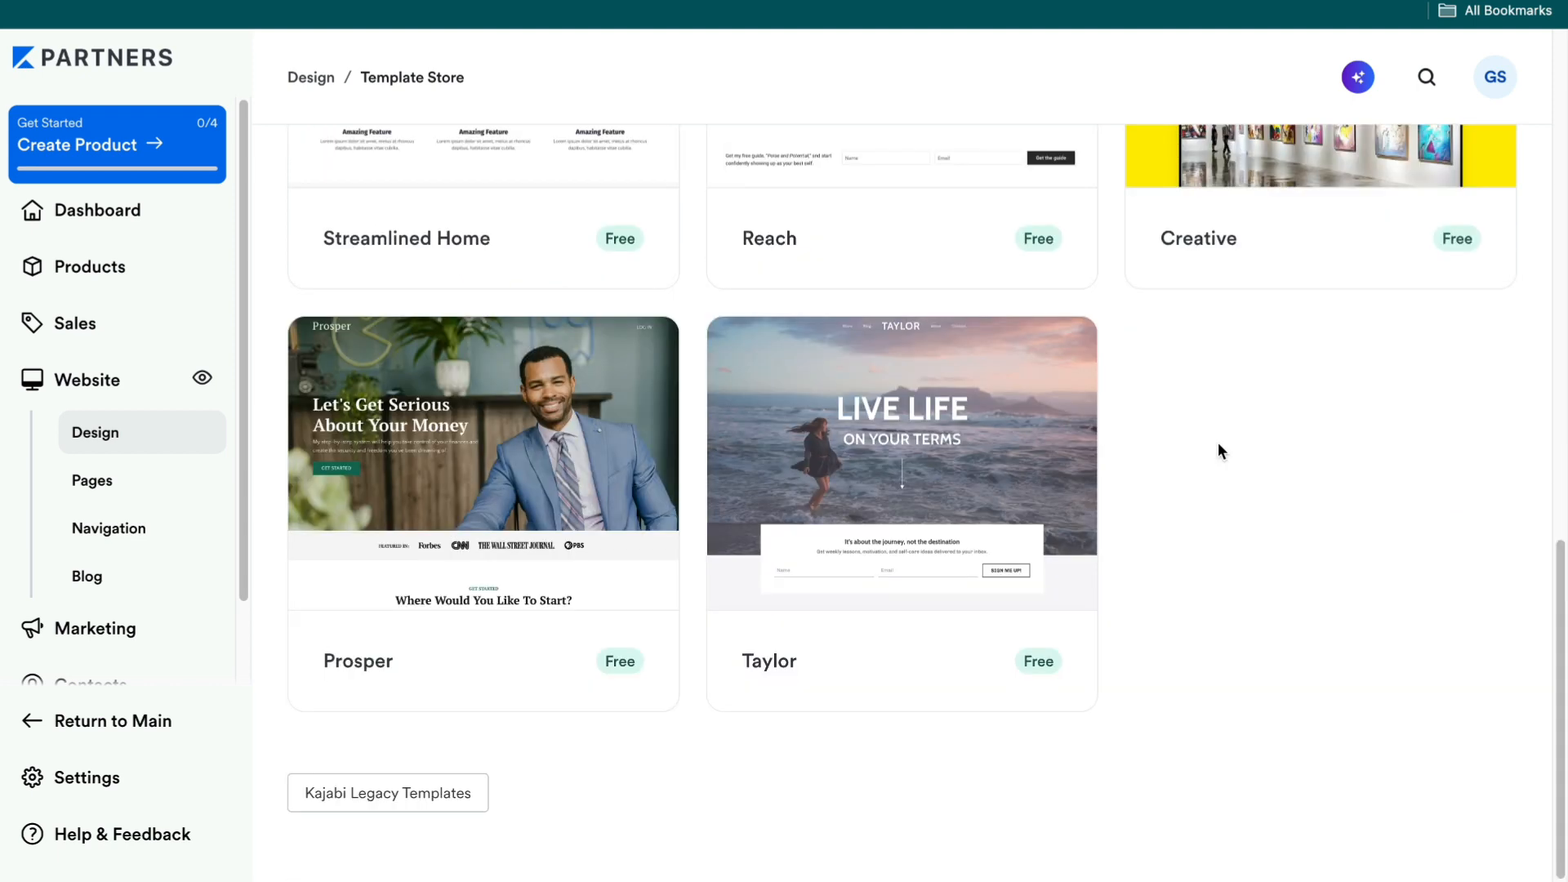
click(523, 521)
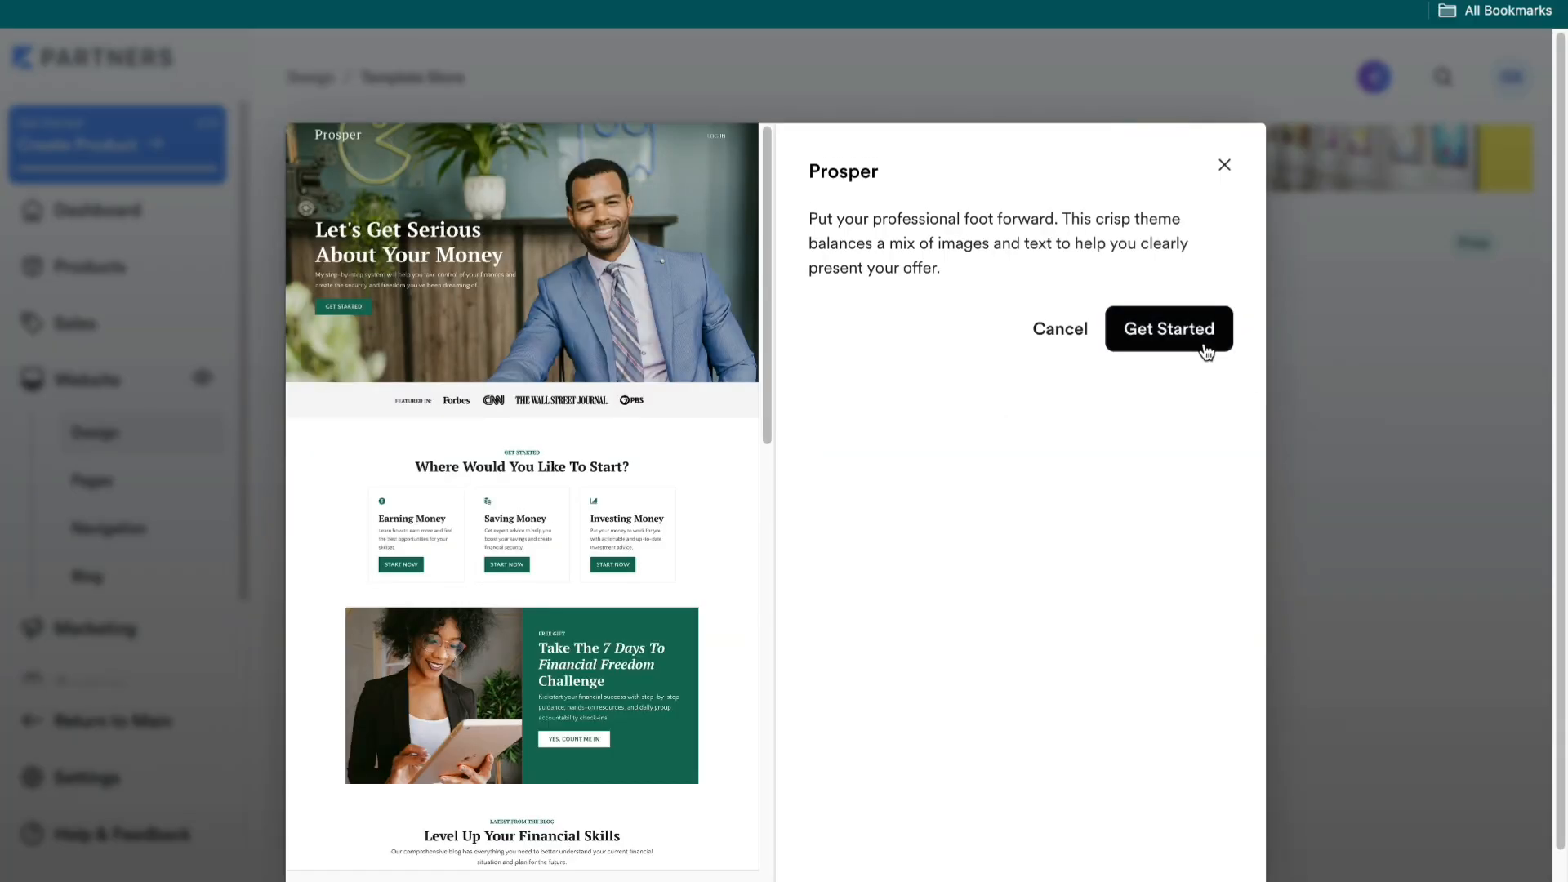
scroll(639, 580, down, 10)
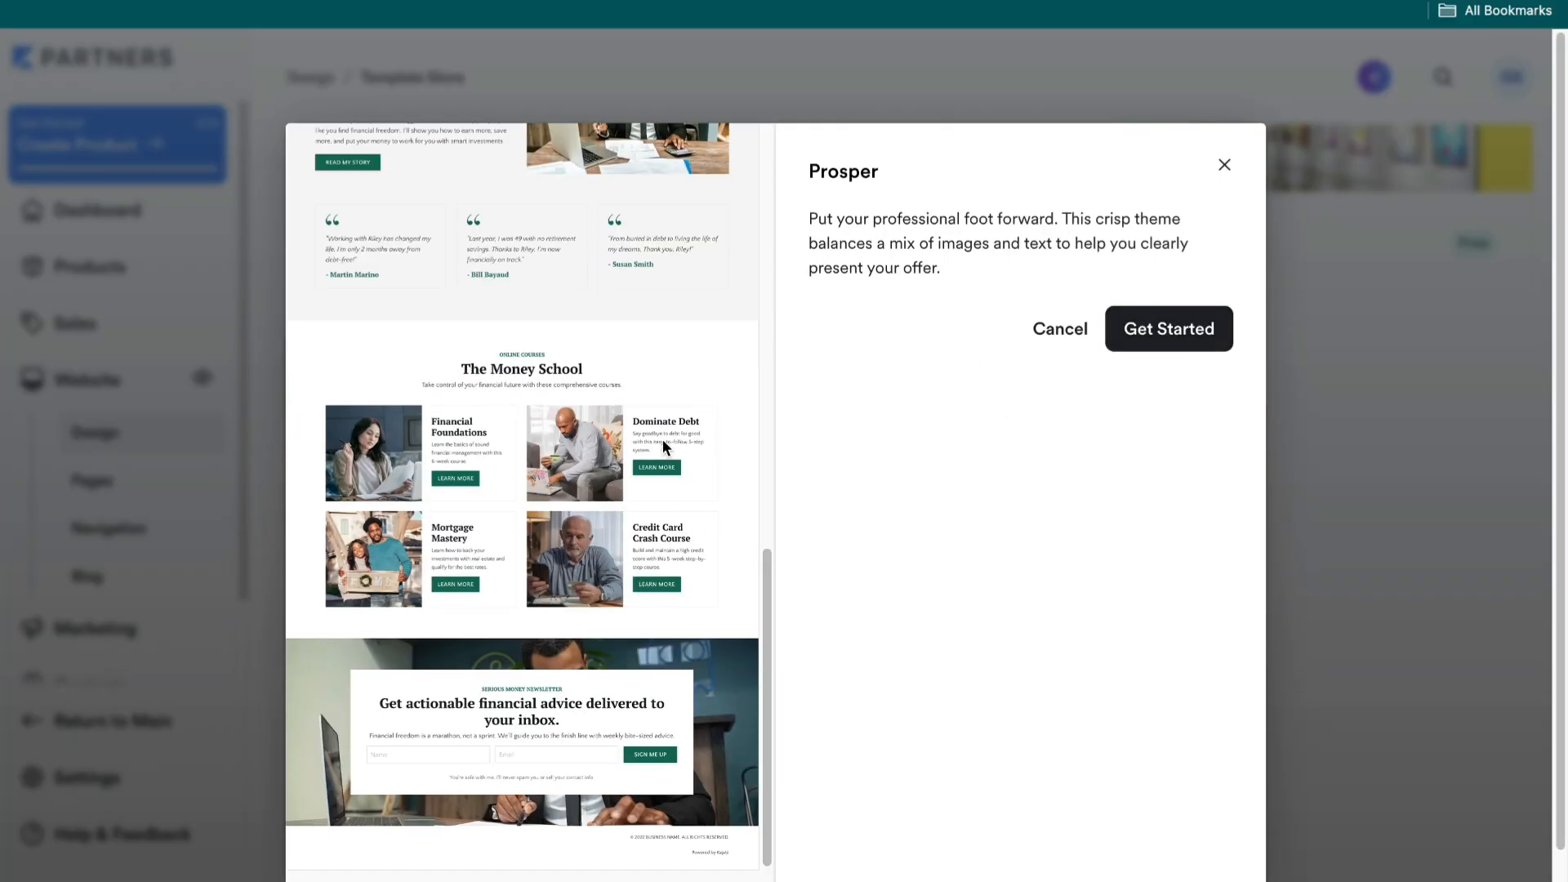
click(1161, 338)
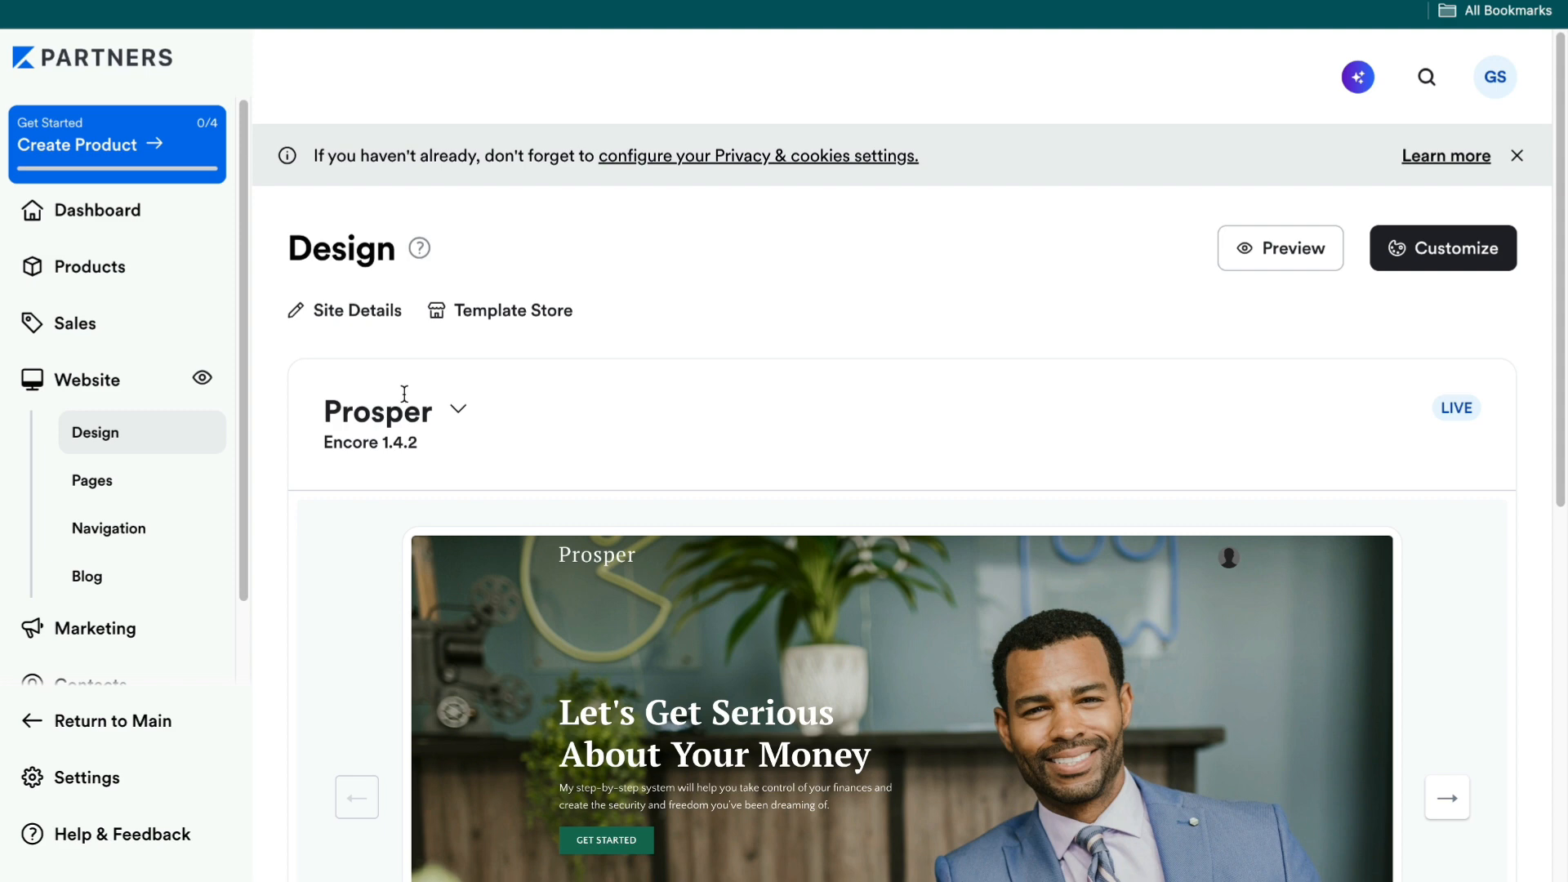
Step: Open the Prosper template for customizing and look over the upper part of its home page
click(1451, 257)
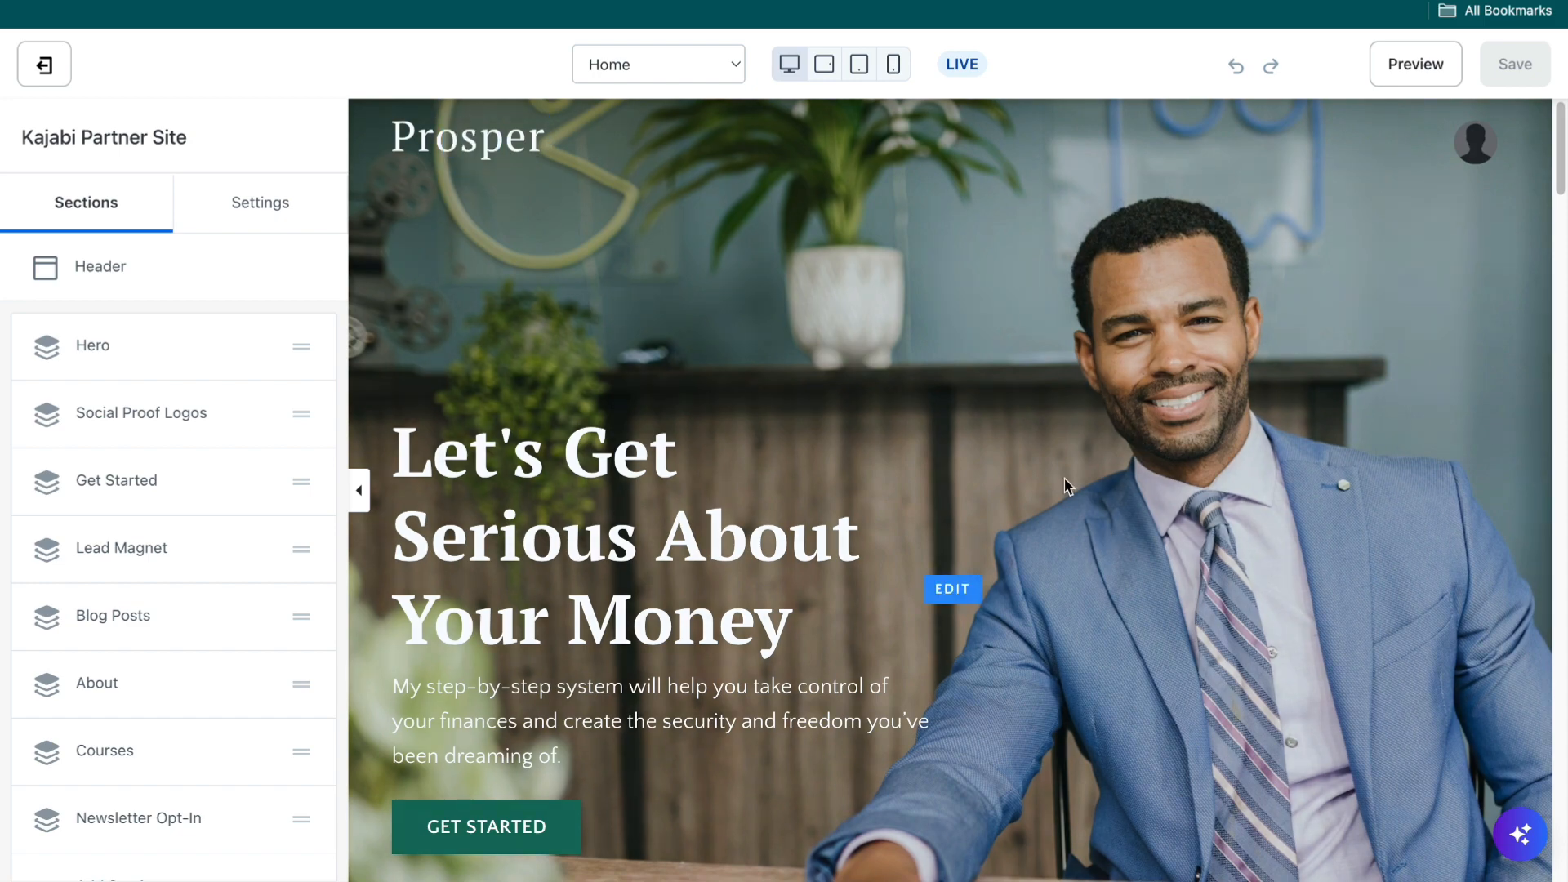
scroll(585, 690, down, 6)
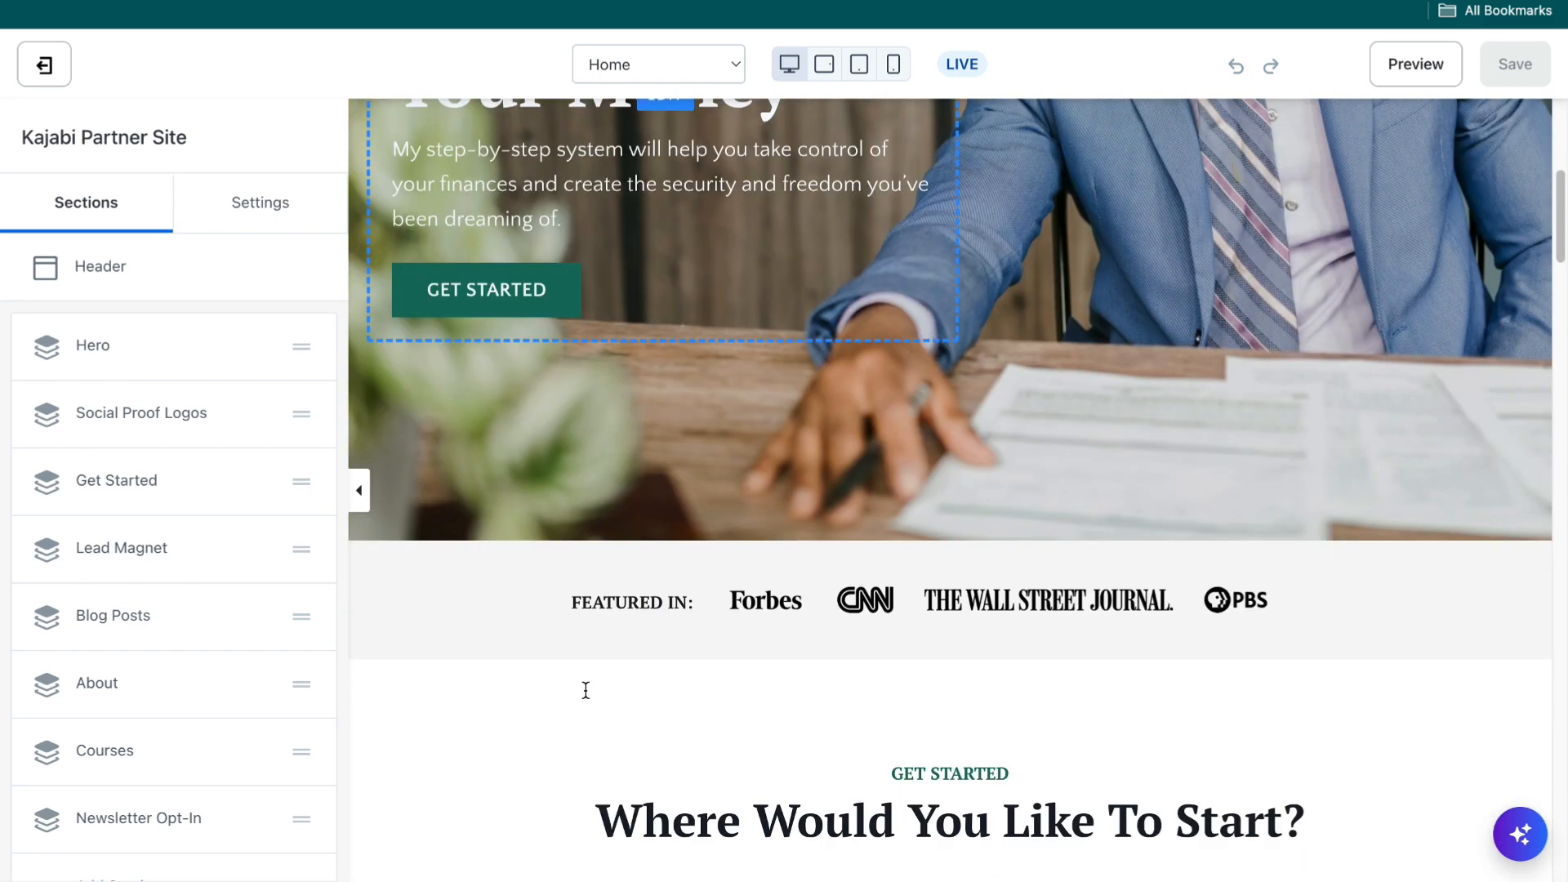
scroll(831, 484, up, 1)
scroll(830, 484, up, 6)
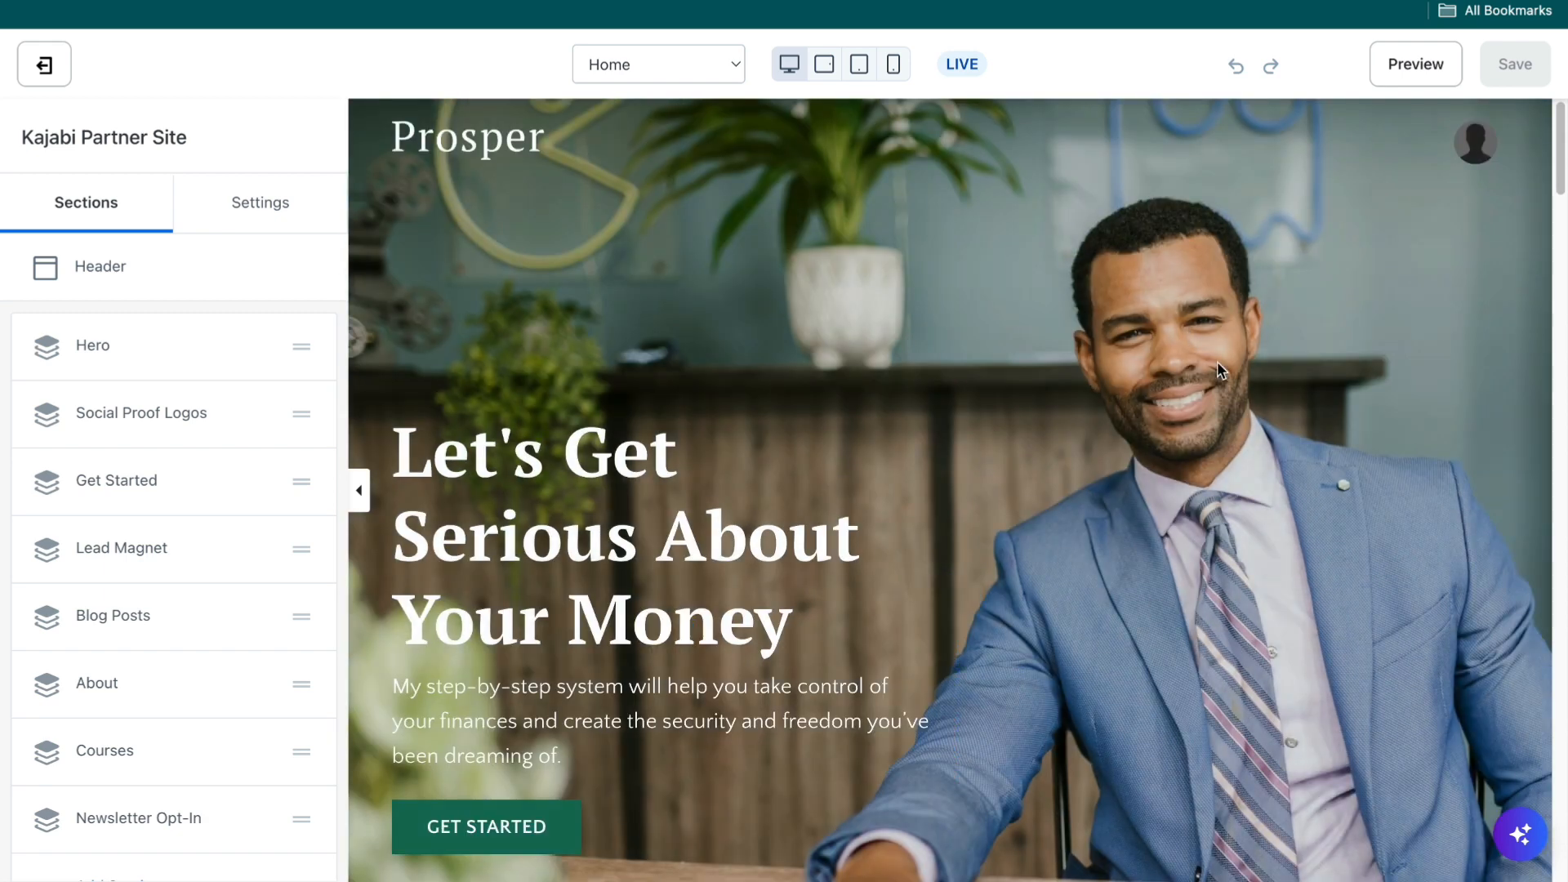
click(1096, 282)
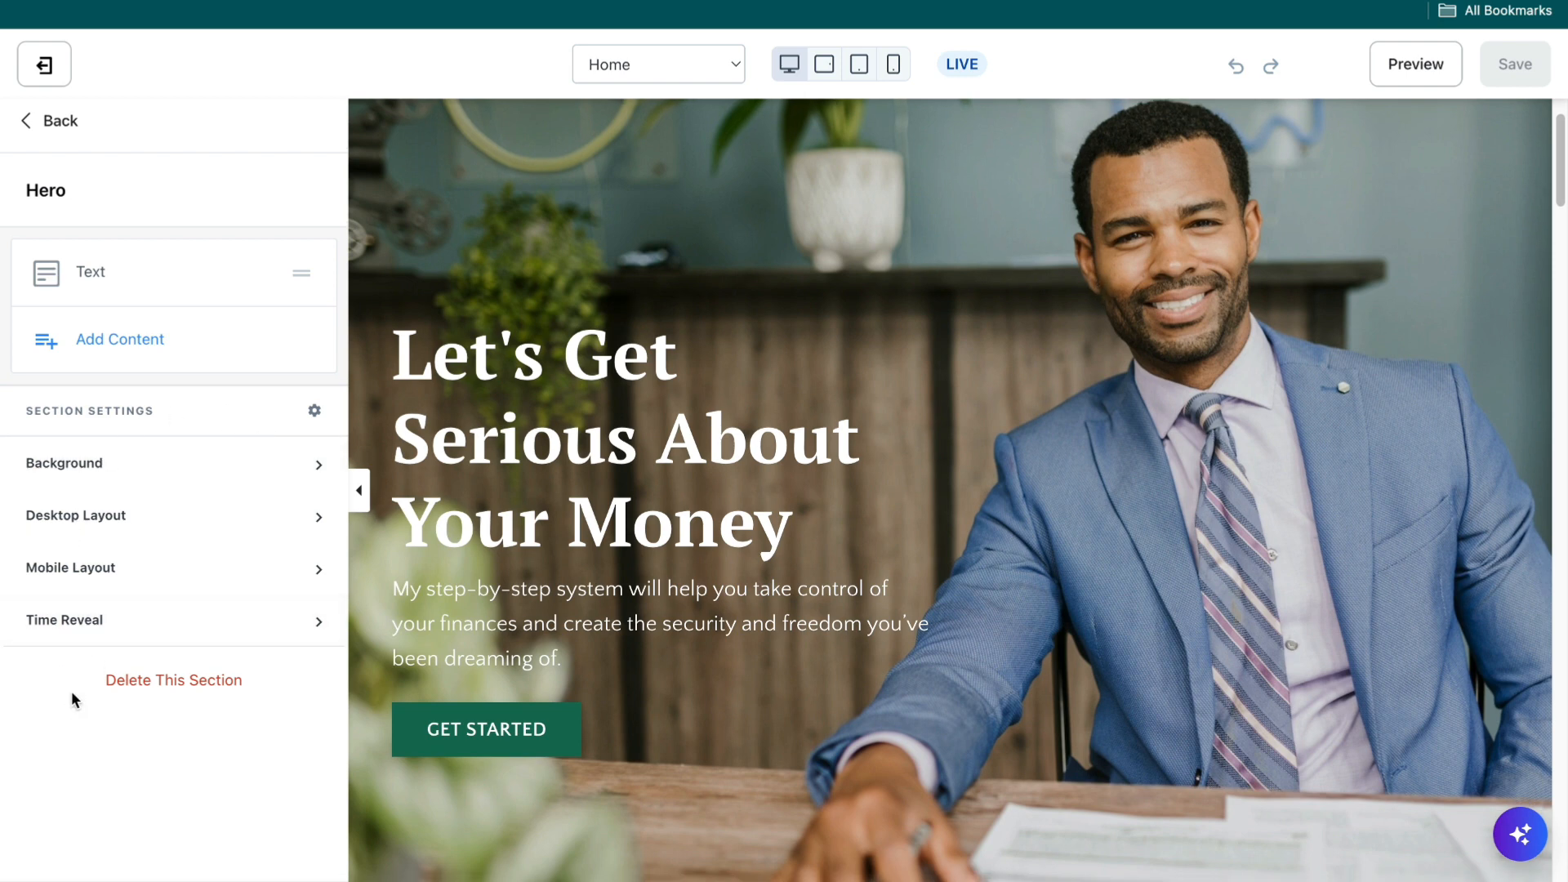
click(105, 465)
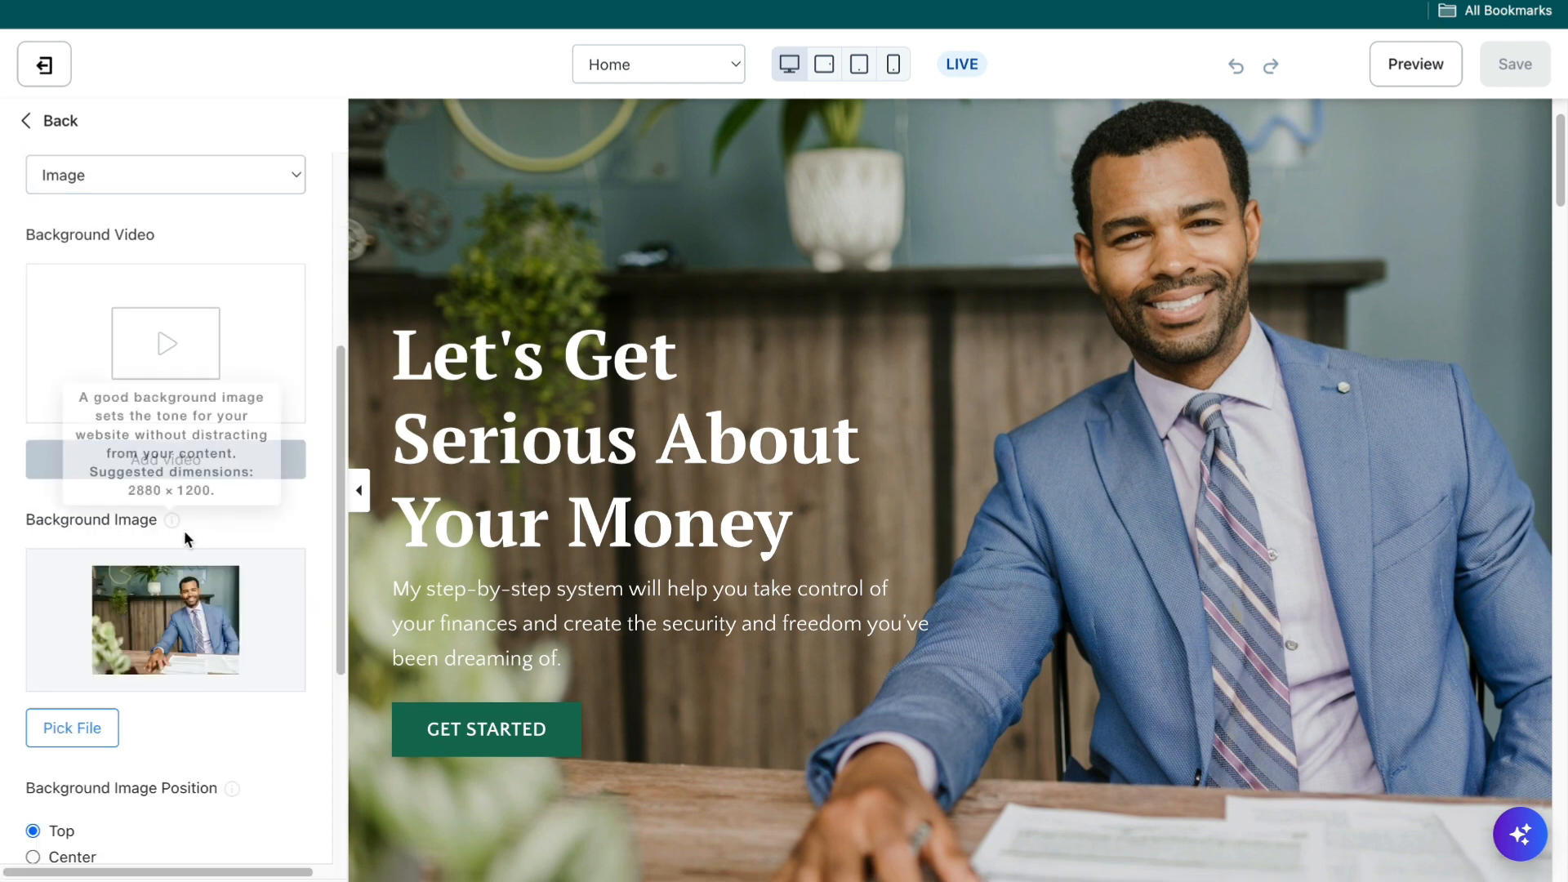
scroll(73, 641, down, 3)
click(74, 640)
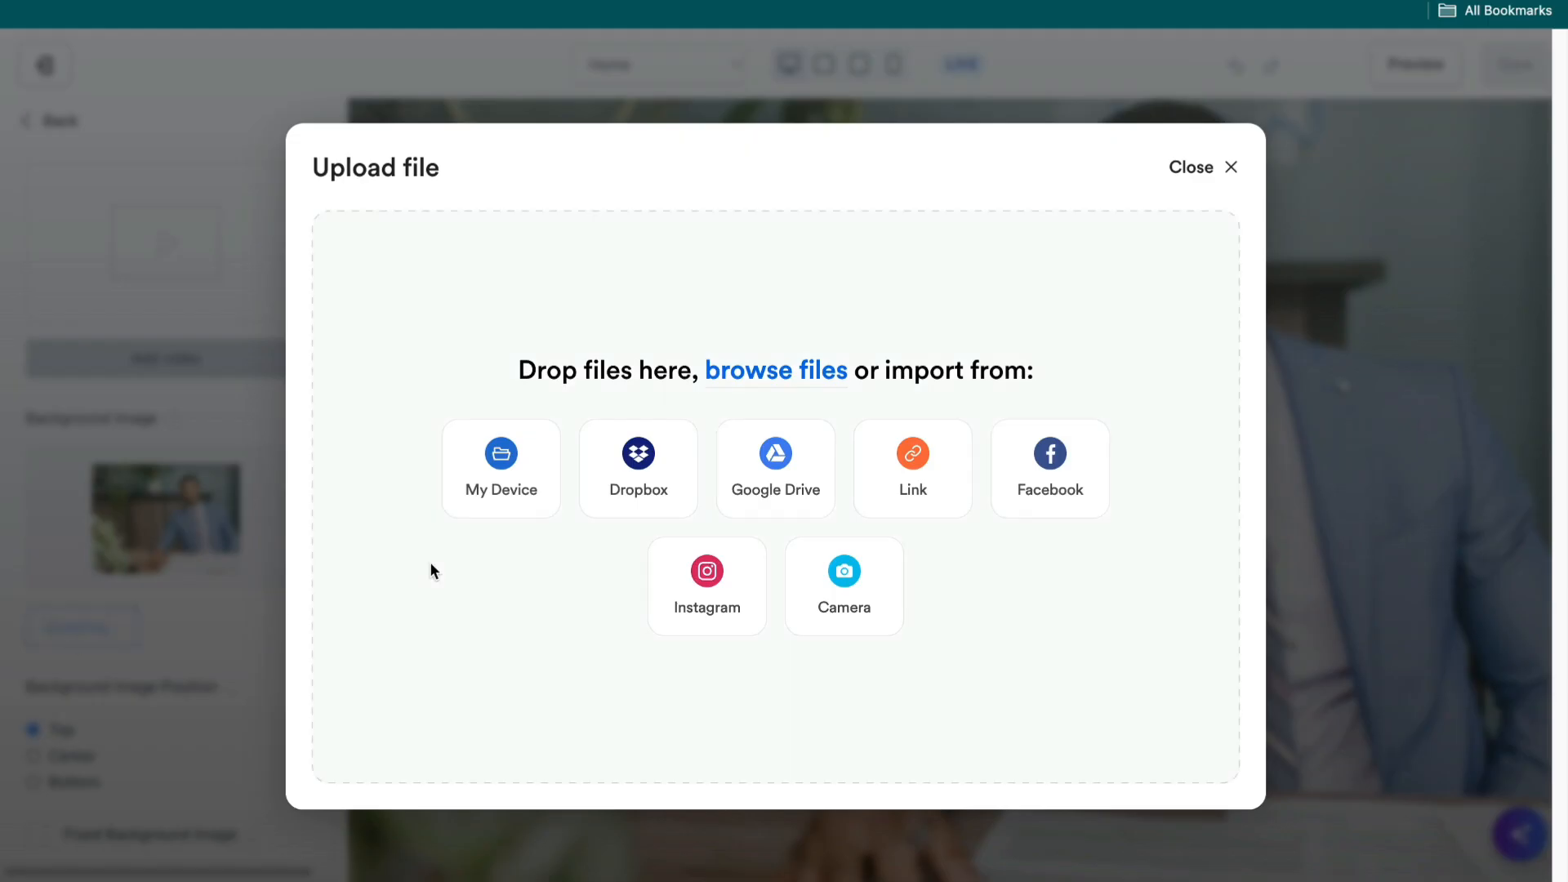
click(510, 496)
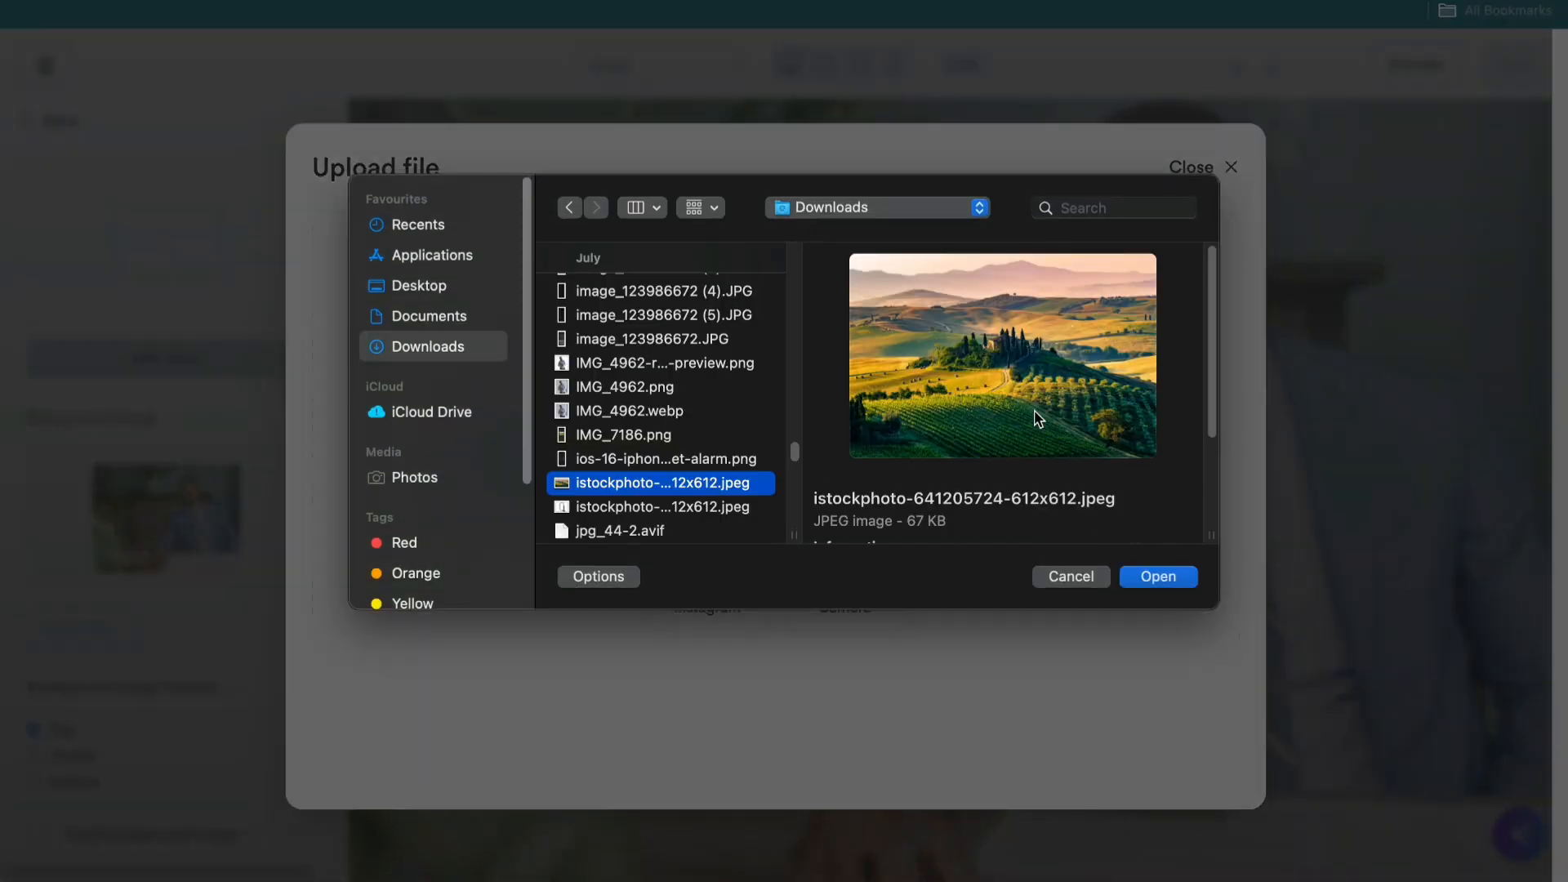
click(1154, 581)
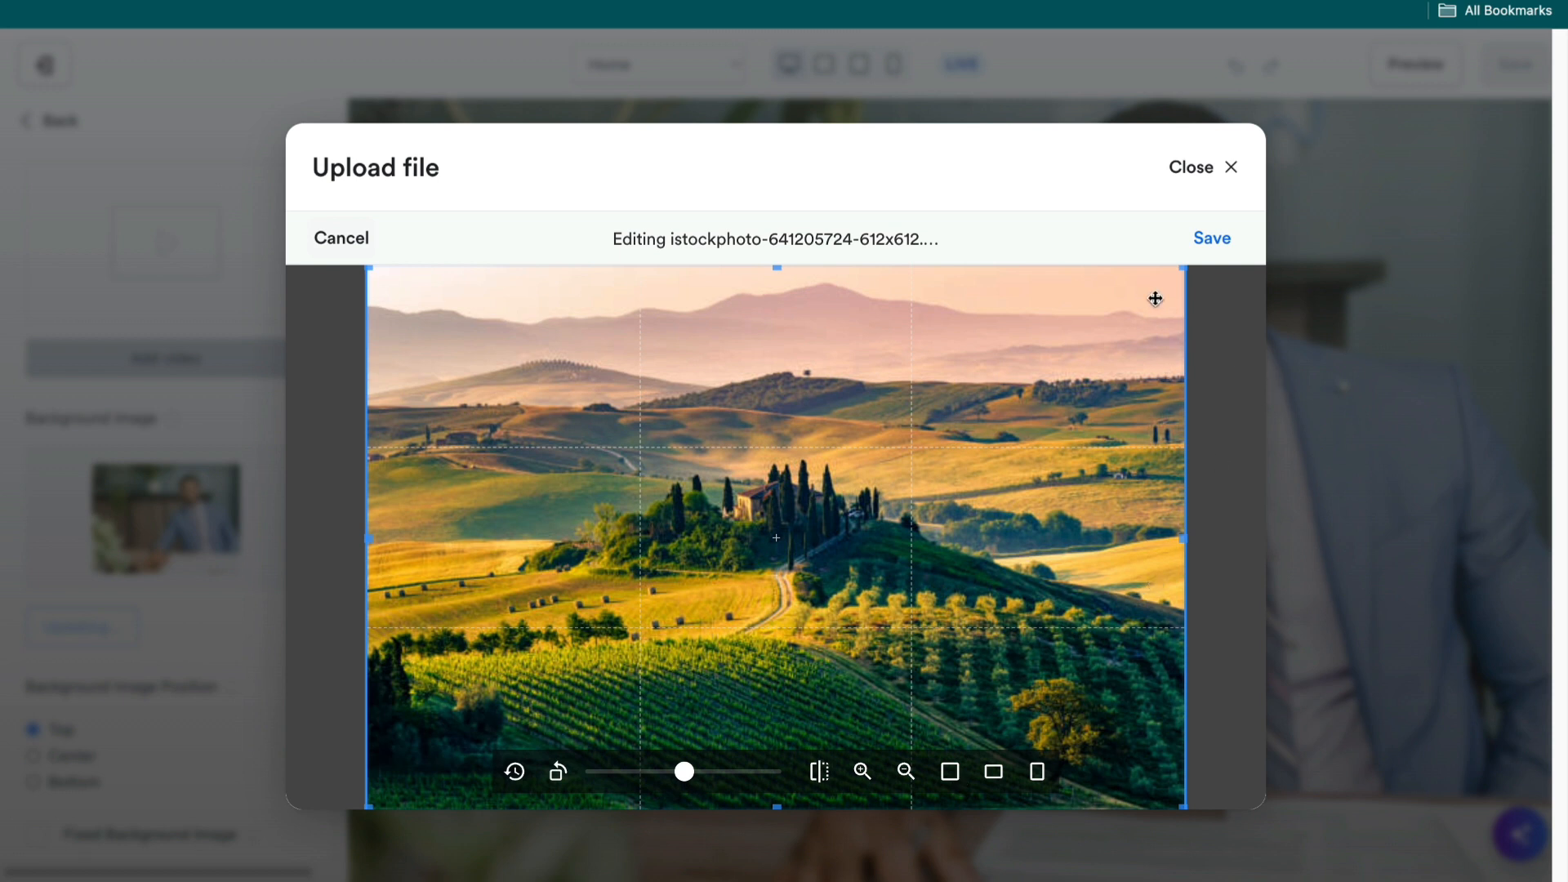
click(1206, 239)
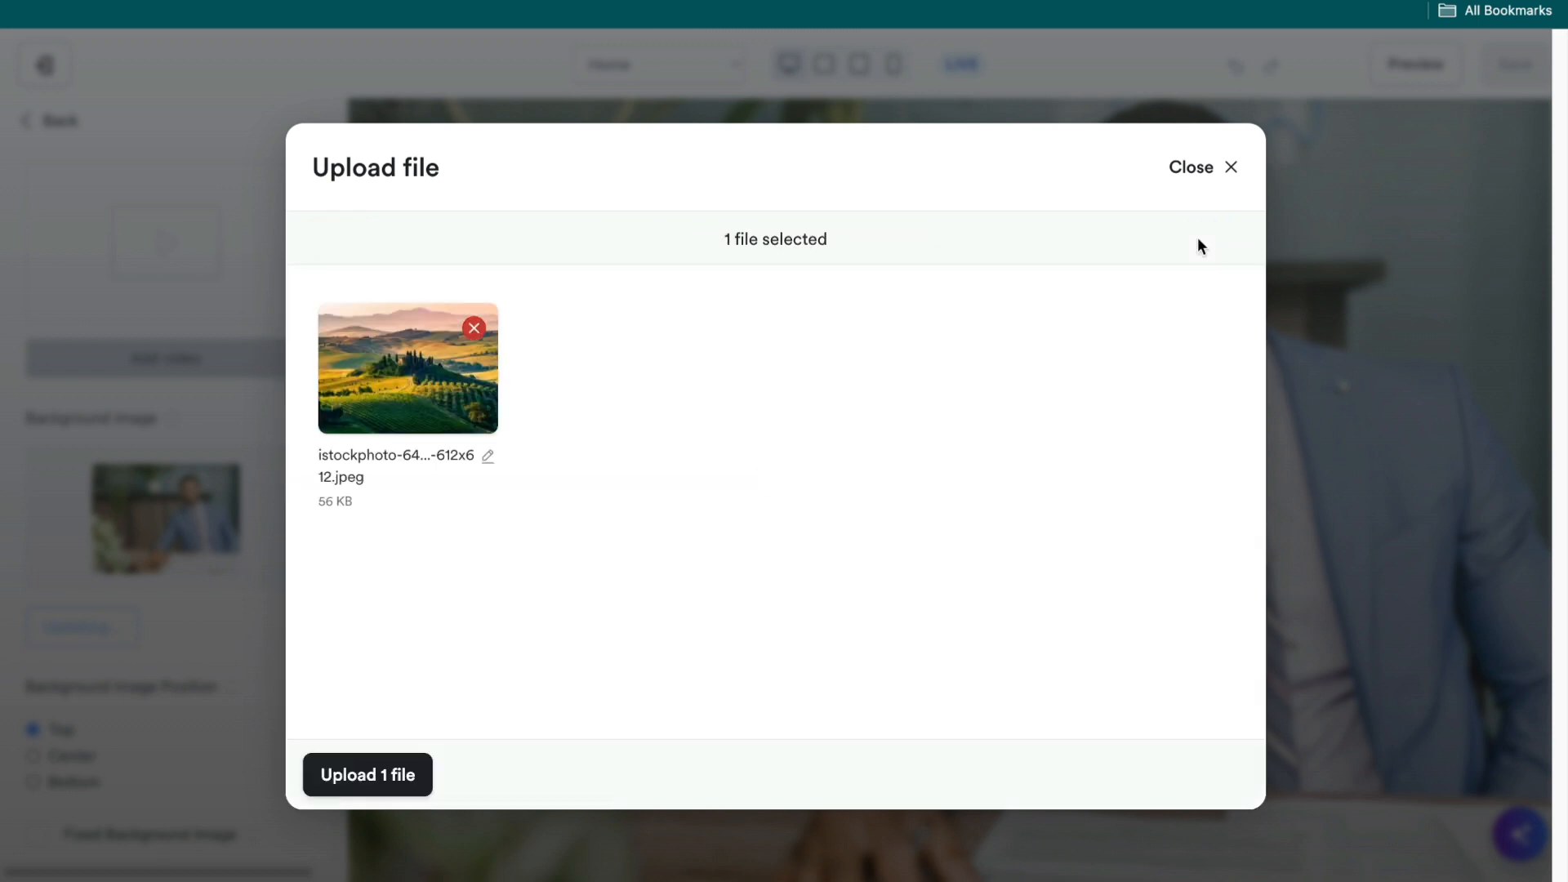
click(374, 775)
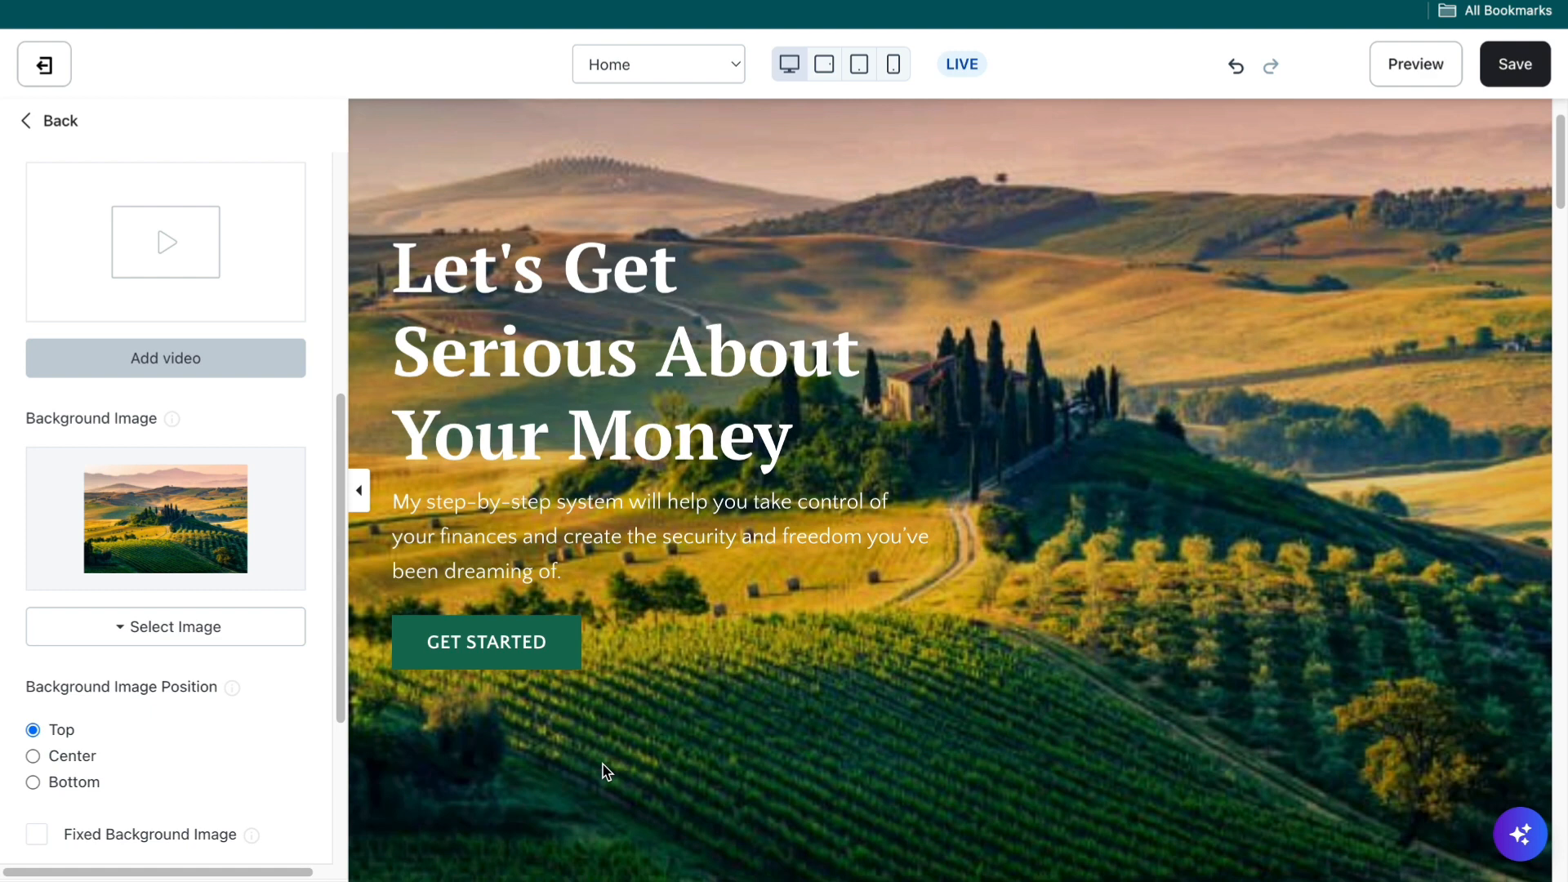
Step: Set the background color of the hero's GET STARTED button to blue
click(476, 649)
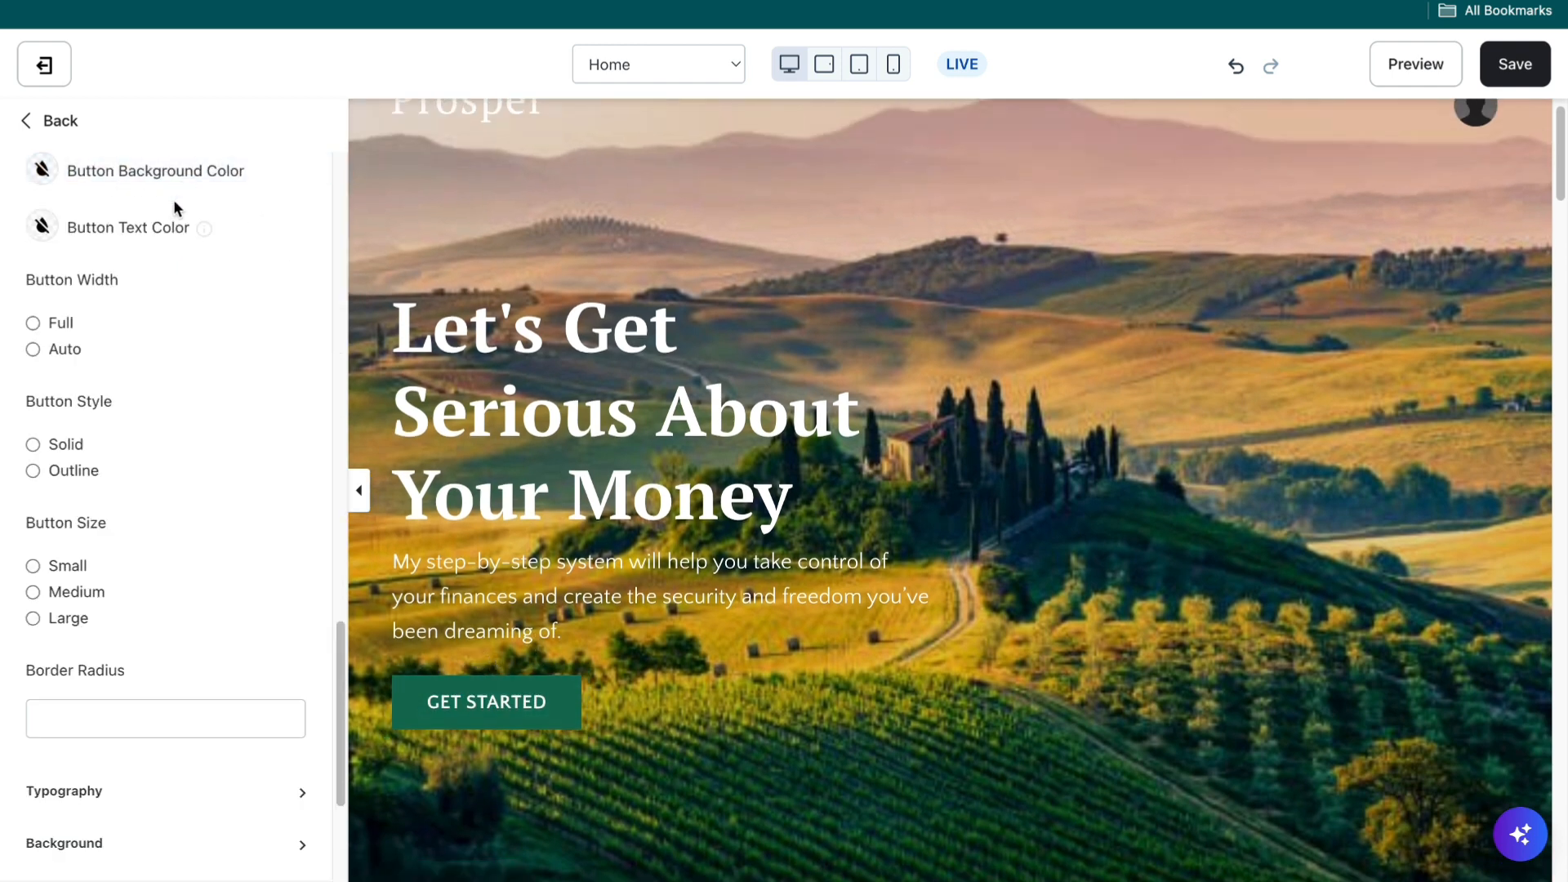
scroll(175, 208, up, 2)
scroll(90, 315, up, 3)
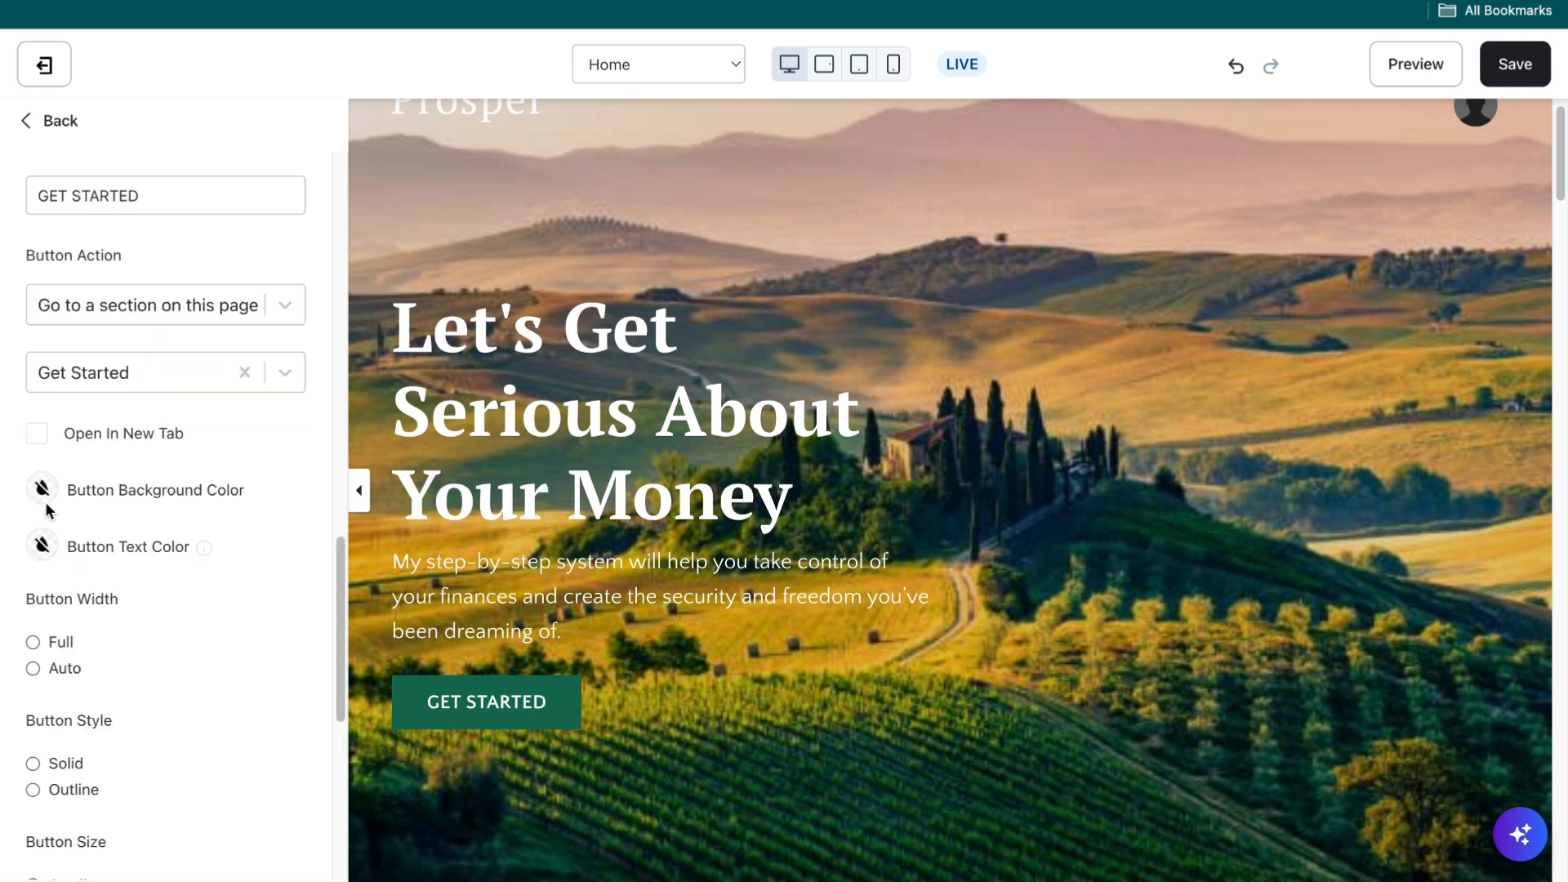
click(42, 489)
click(130, 383)
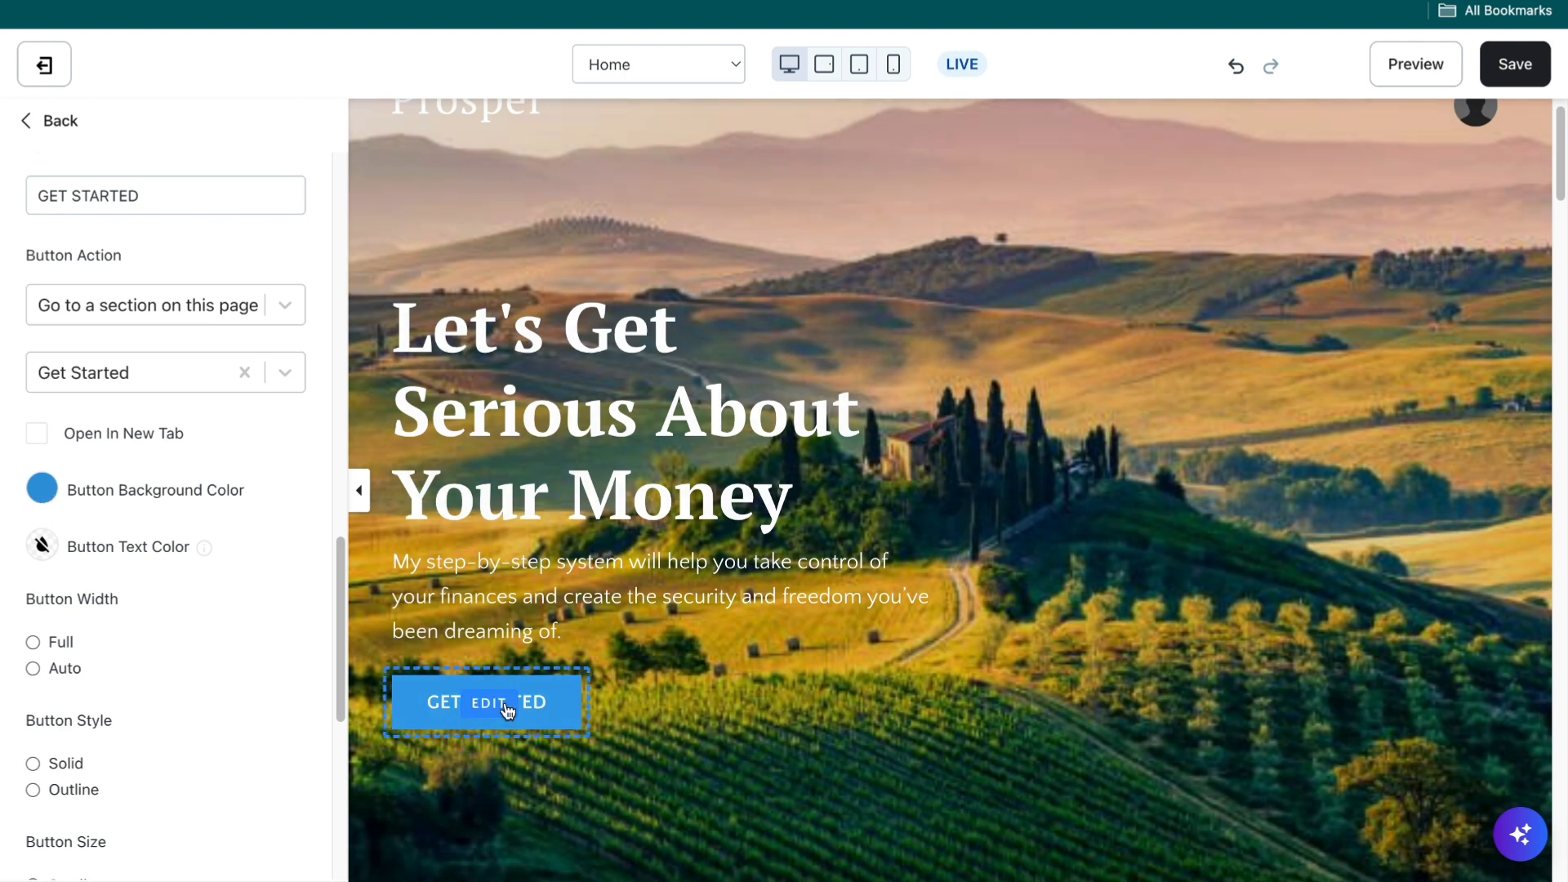
scroll(571, 751, down, 1)
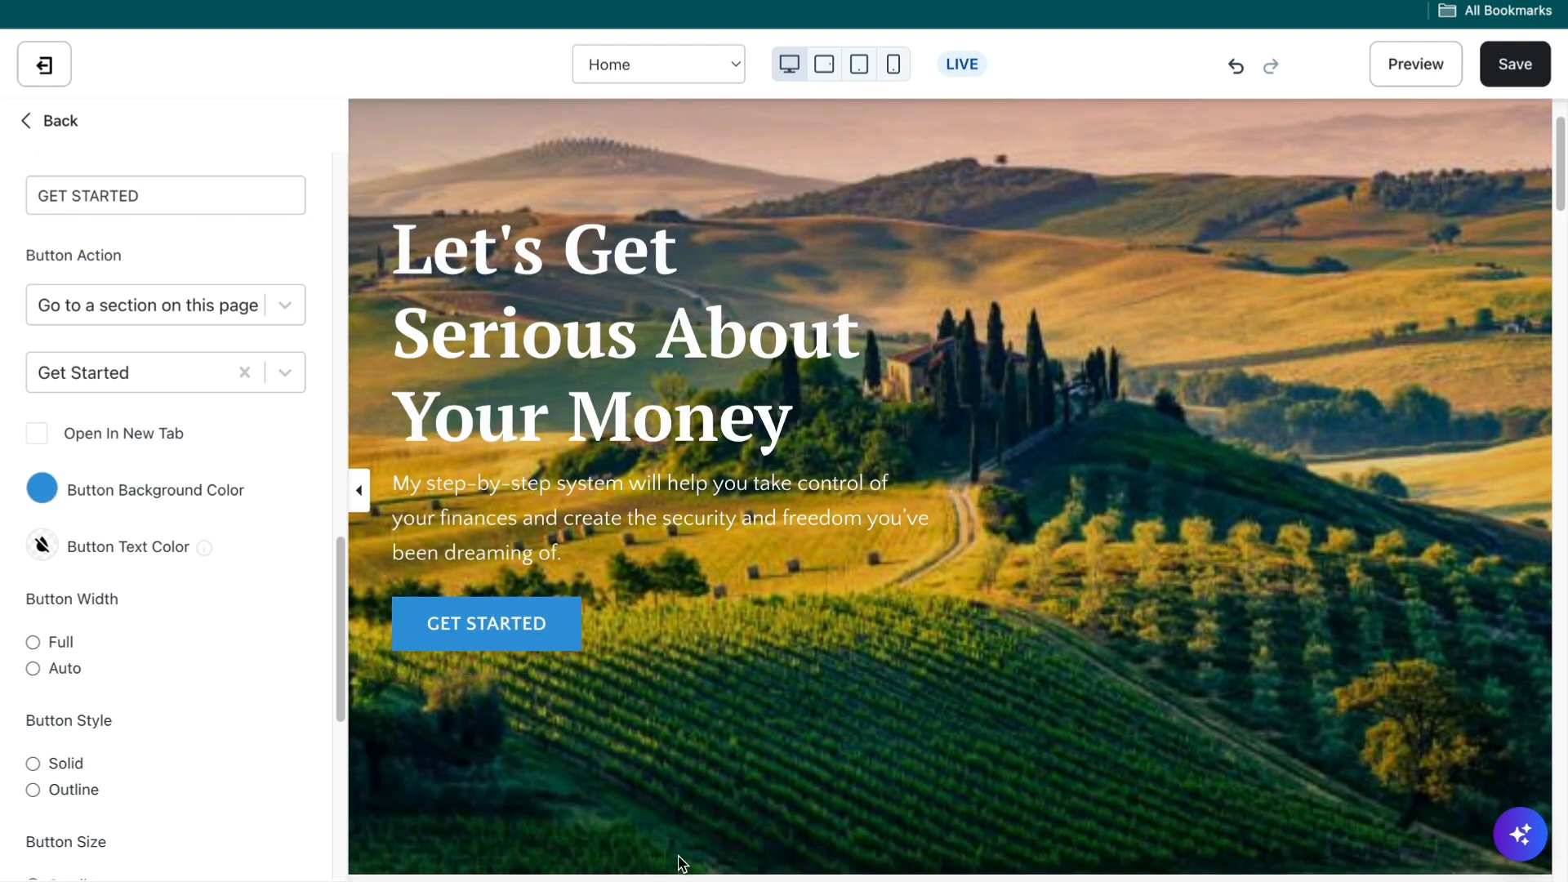
scroll(682, 864, up, 2)
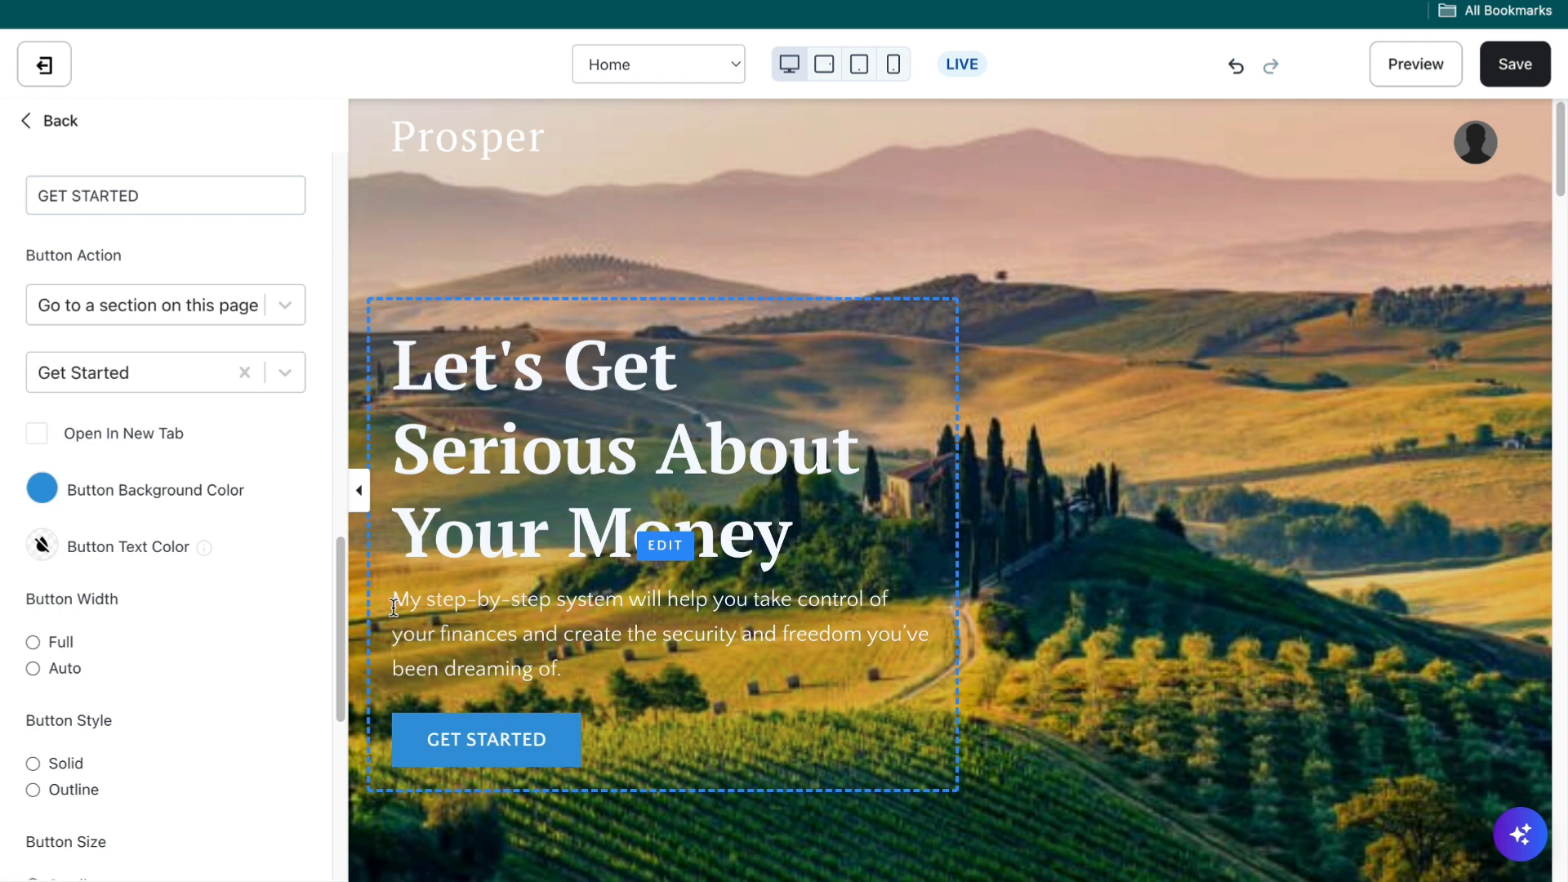
Step: Delete the "My step-by-step system" paragraph from the hero text block, keeping the heading
click(663, 546)
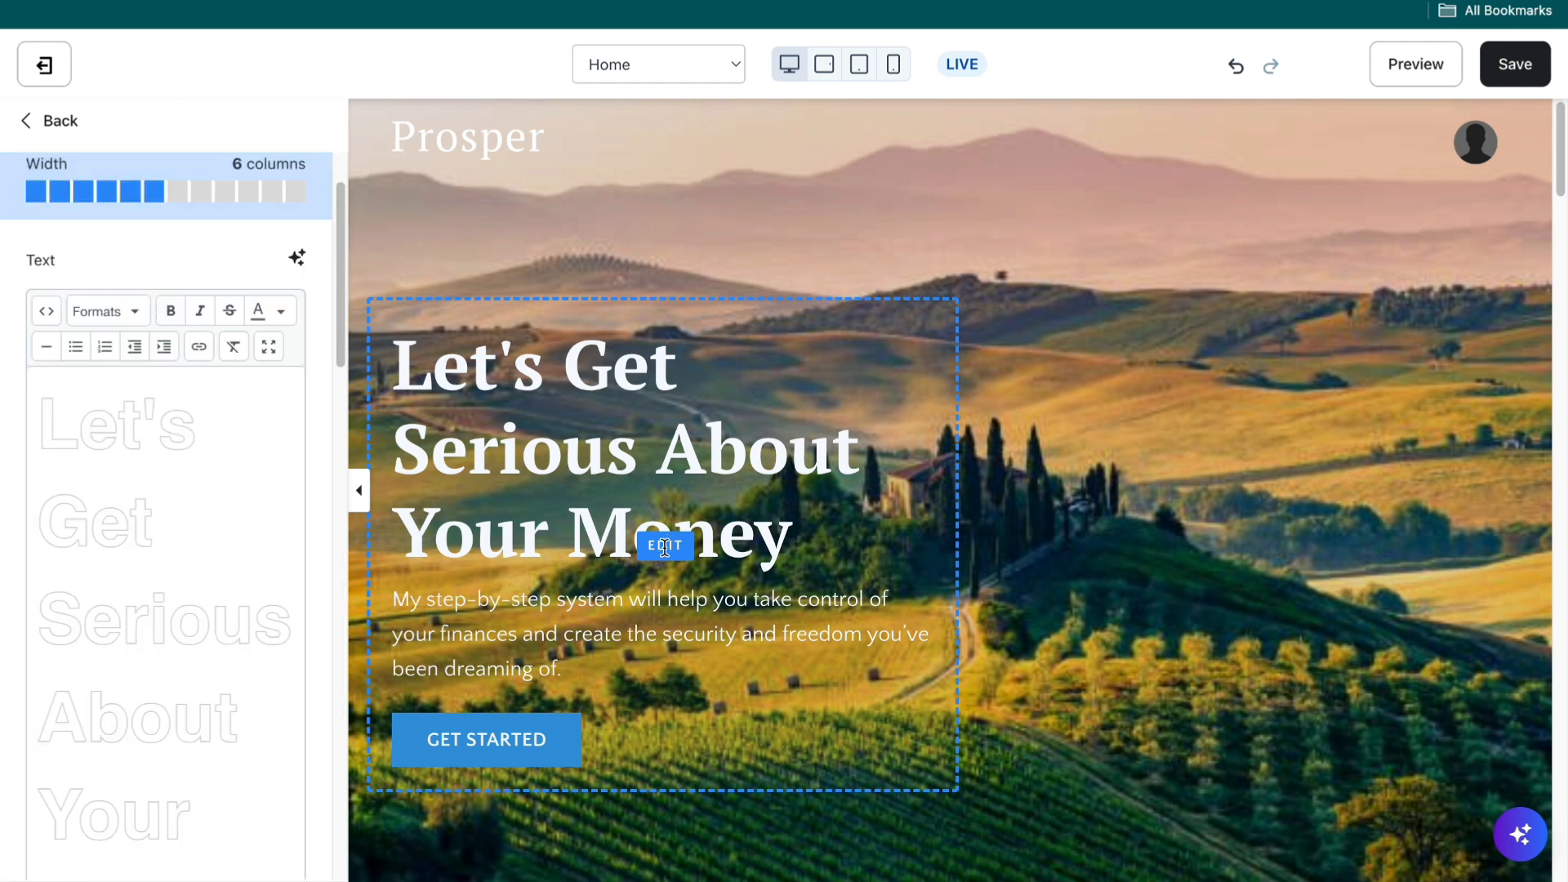
scroll(315, 527, down, 5)
scroll(282, 547, up, 1)
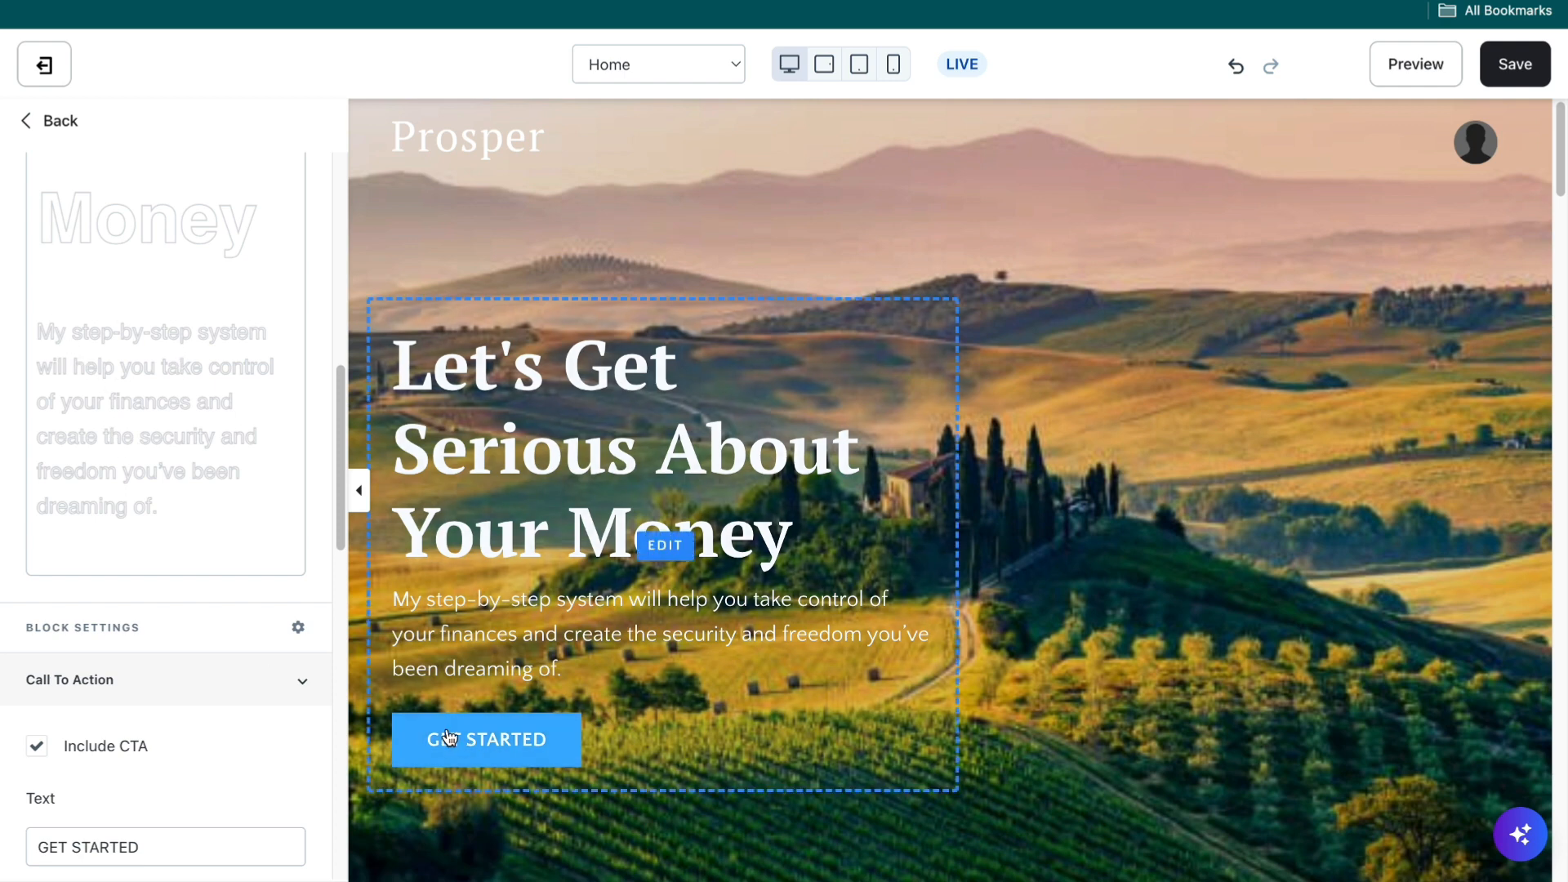
drag(207, 530, 46, 298)
key(BackSpace)
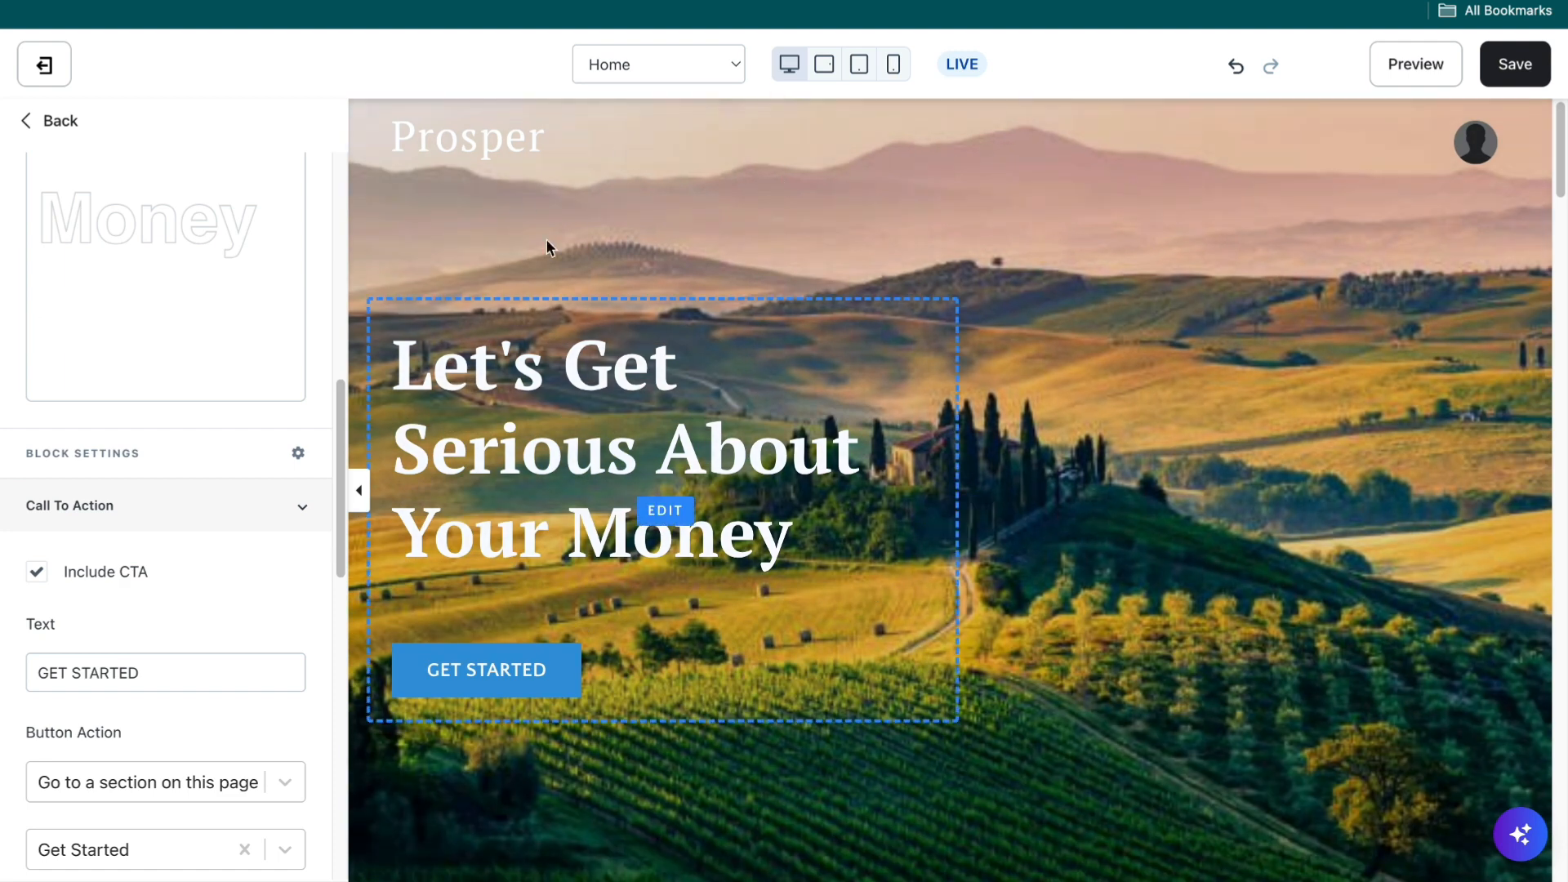
Step: Replace the header's Prosper logo image with Vs. (31).png uploaded from the device
click(482, 145)
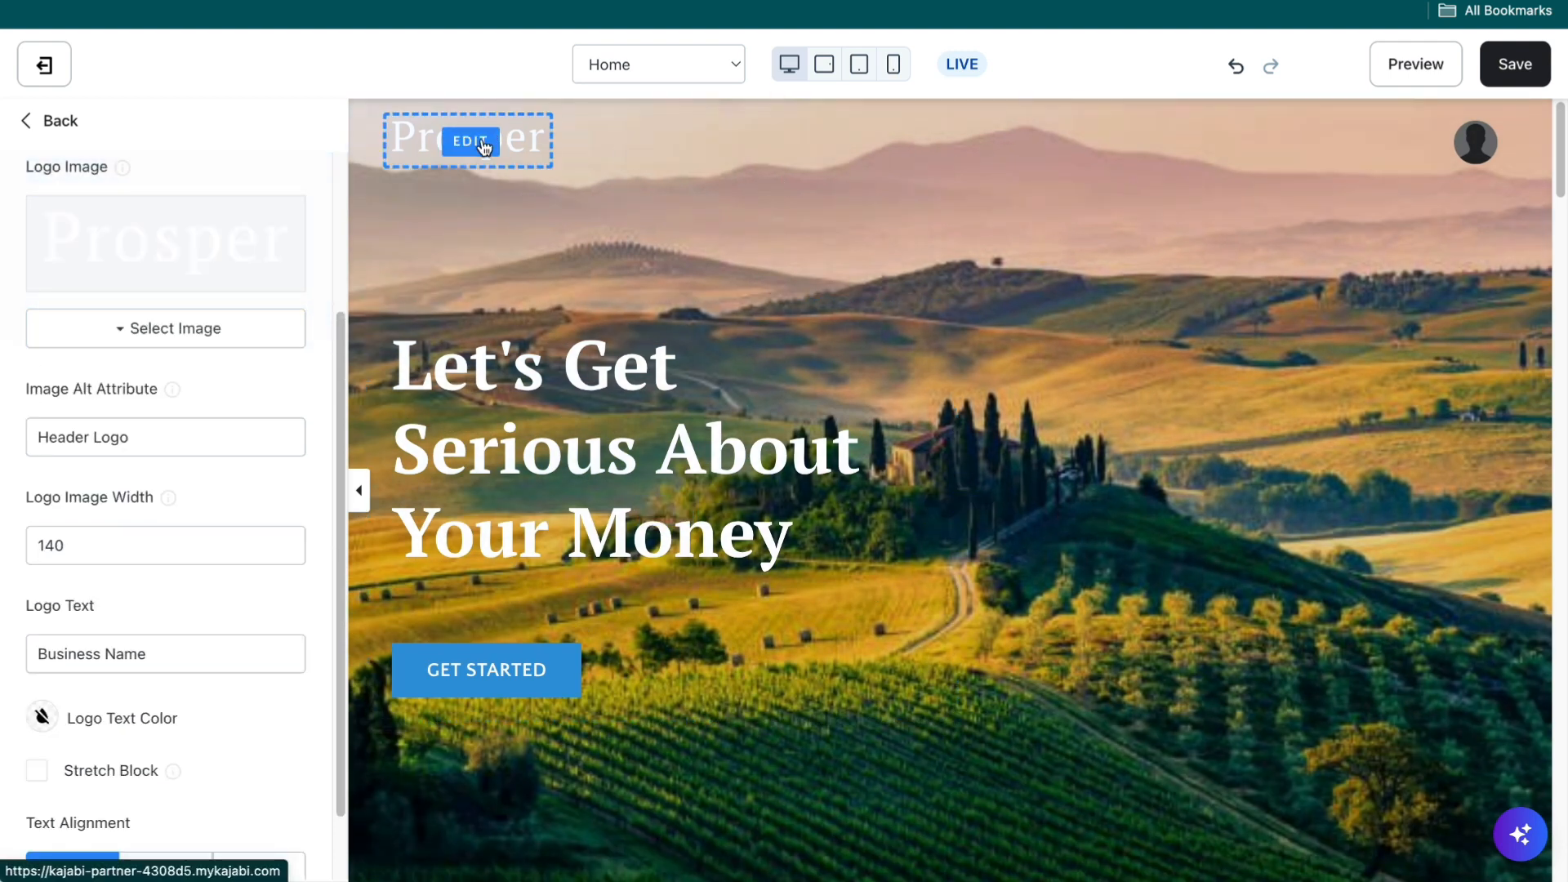
click(163, 329)
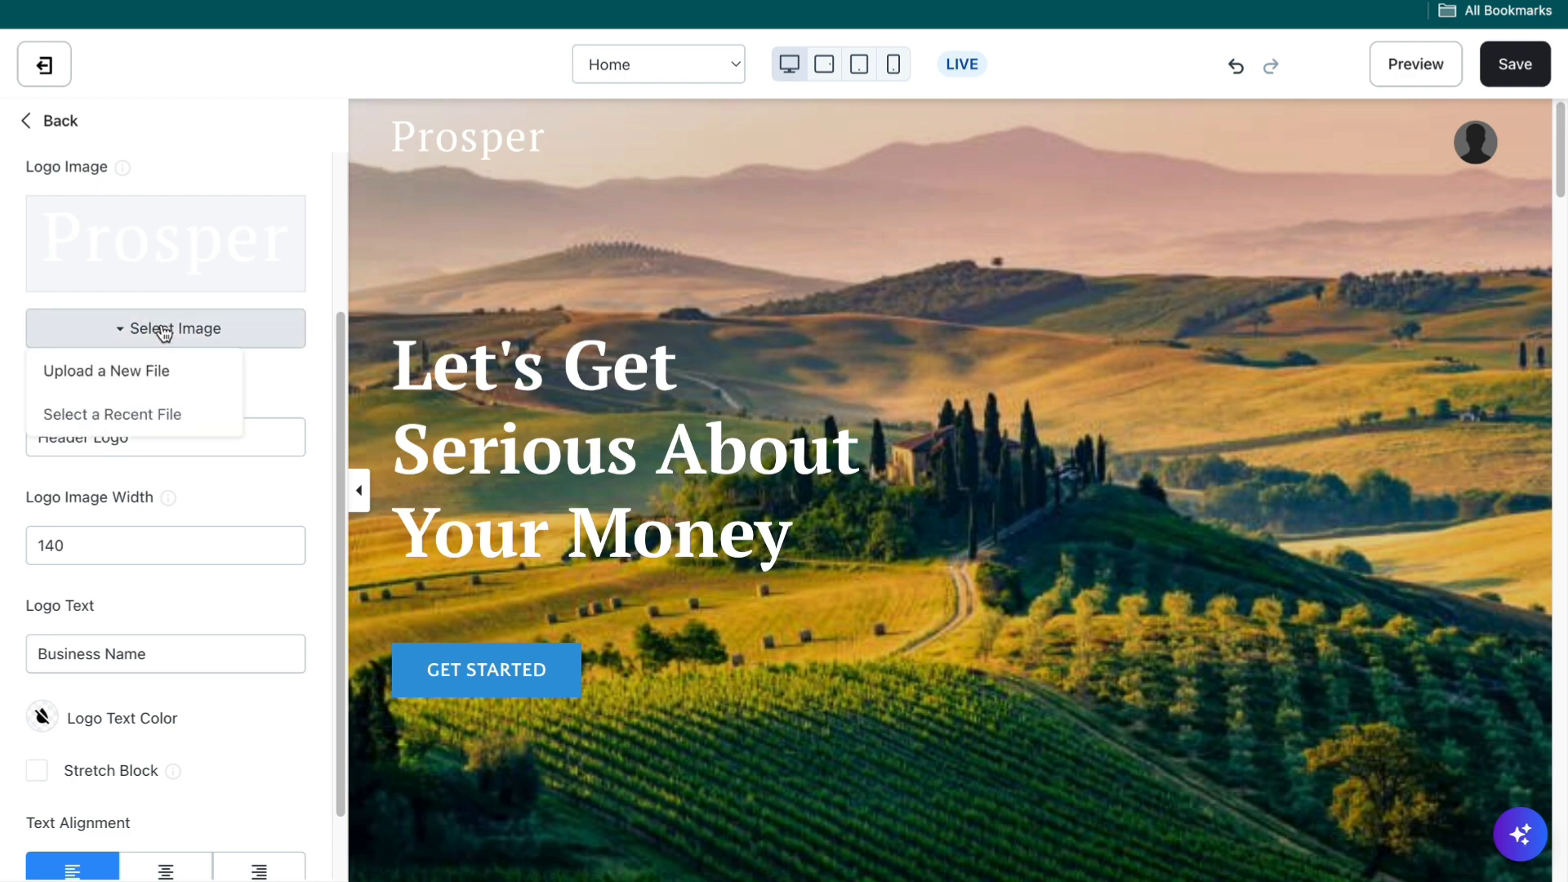
click(128, 414)
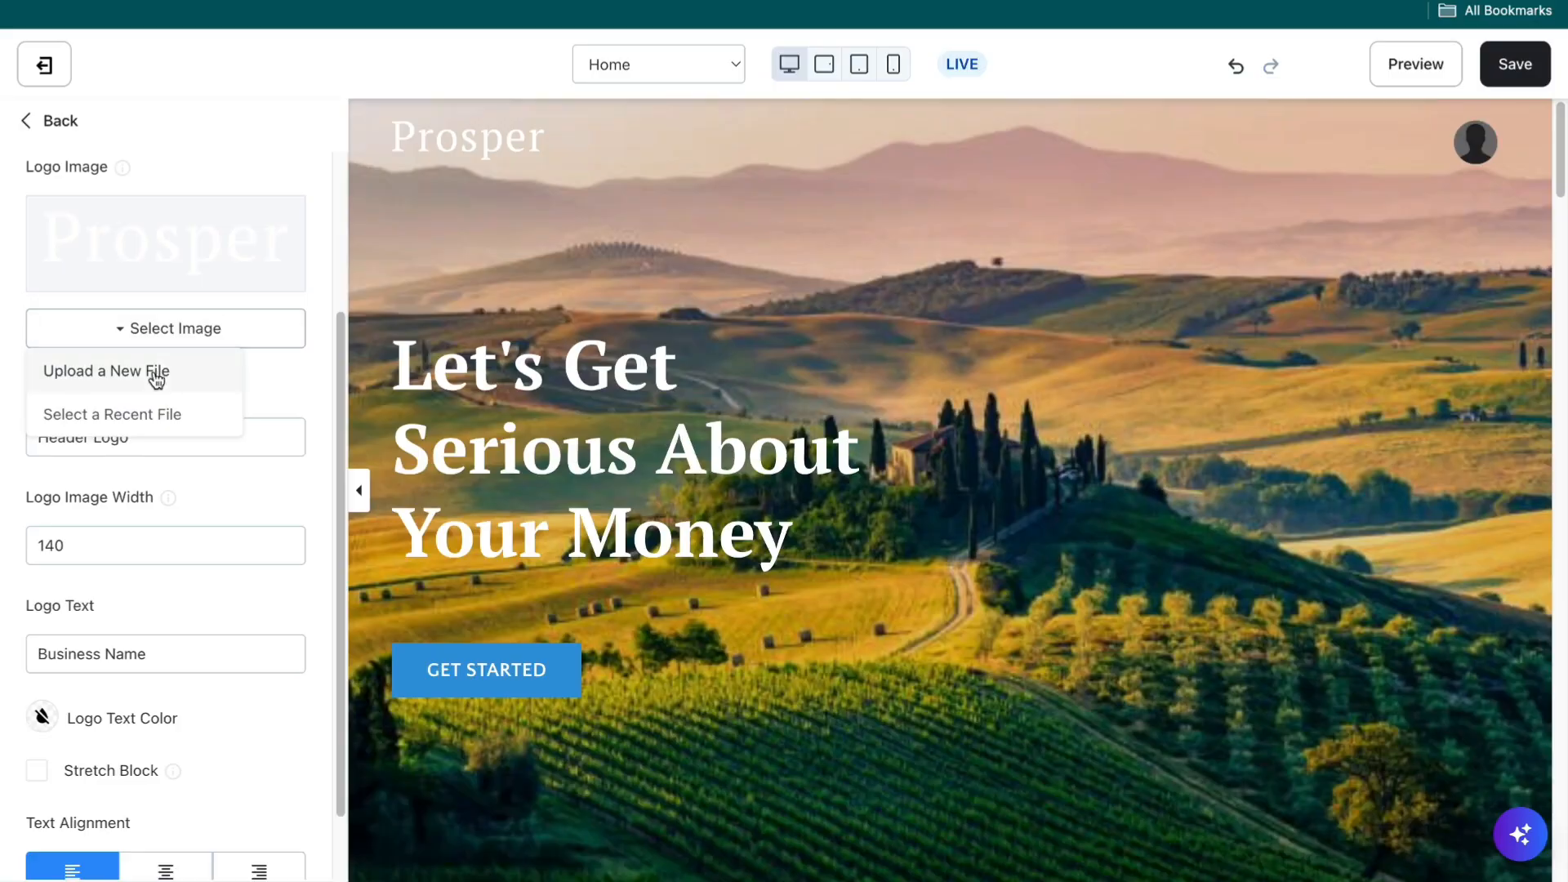
click(154, 373)
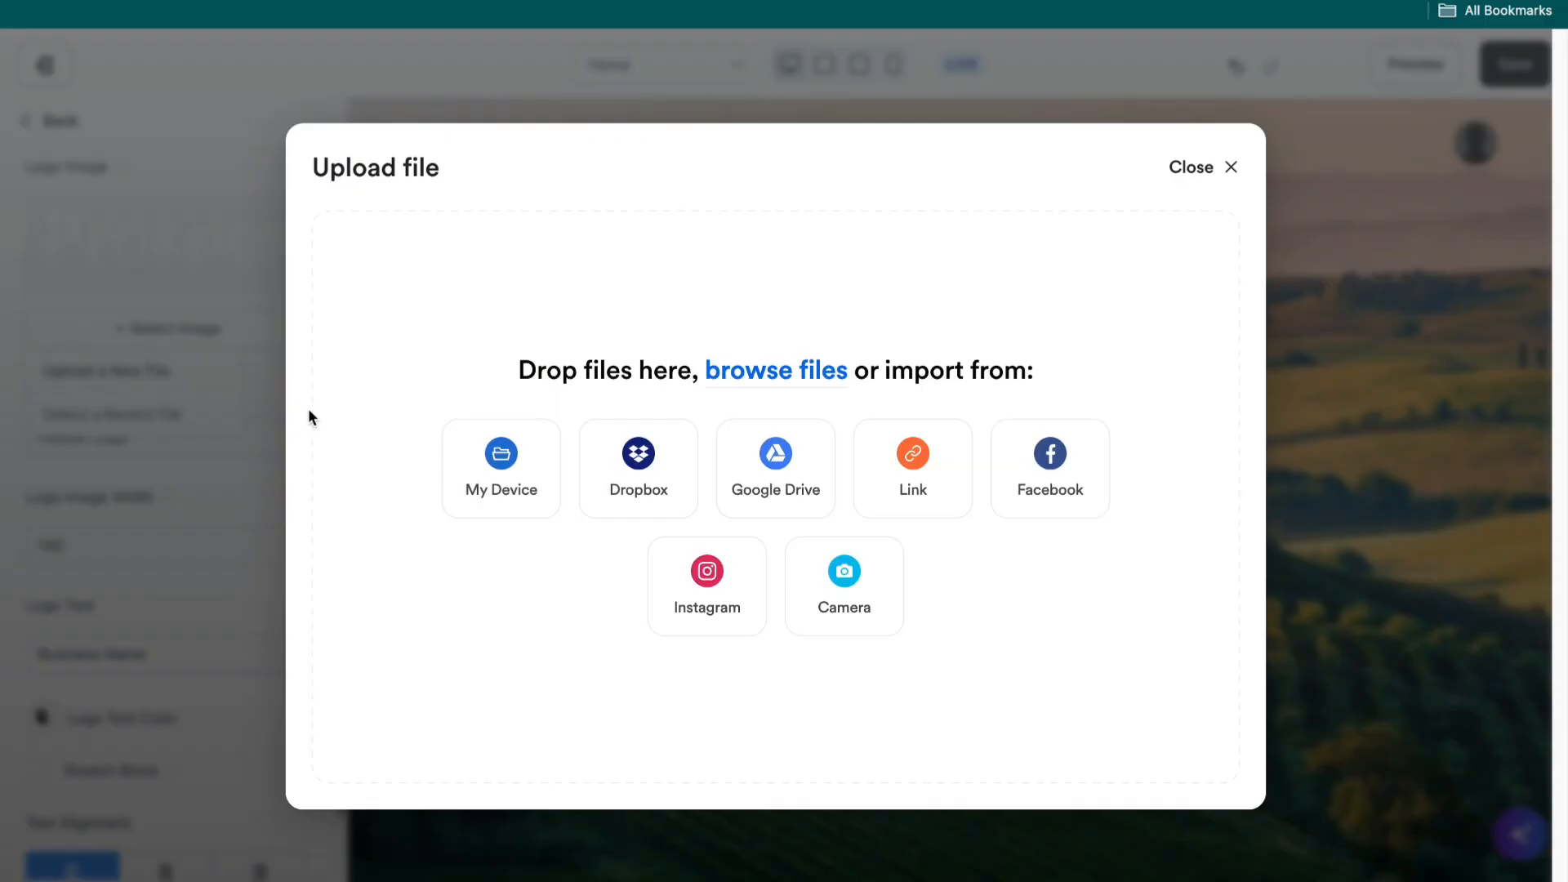
click(531, 463)
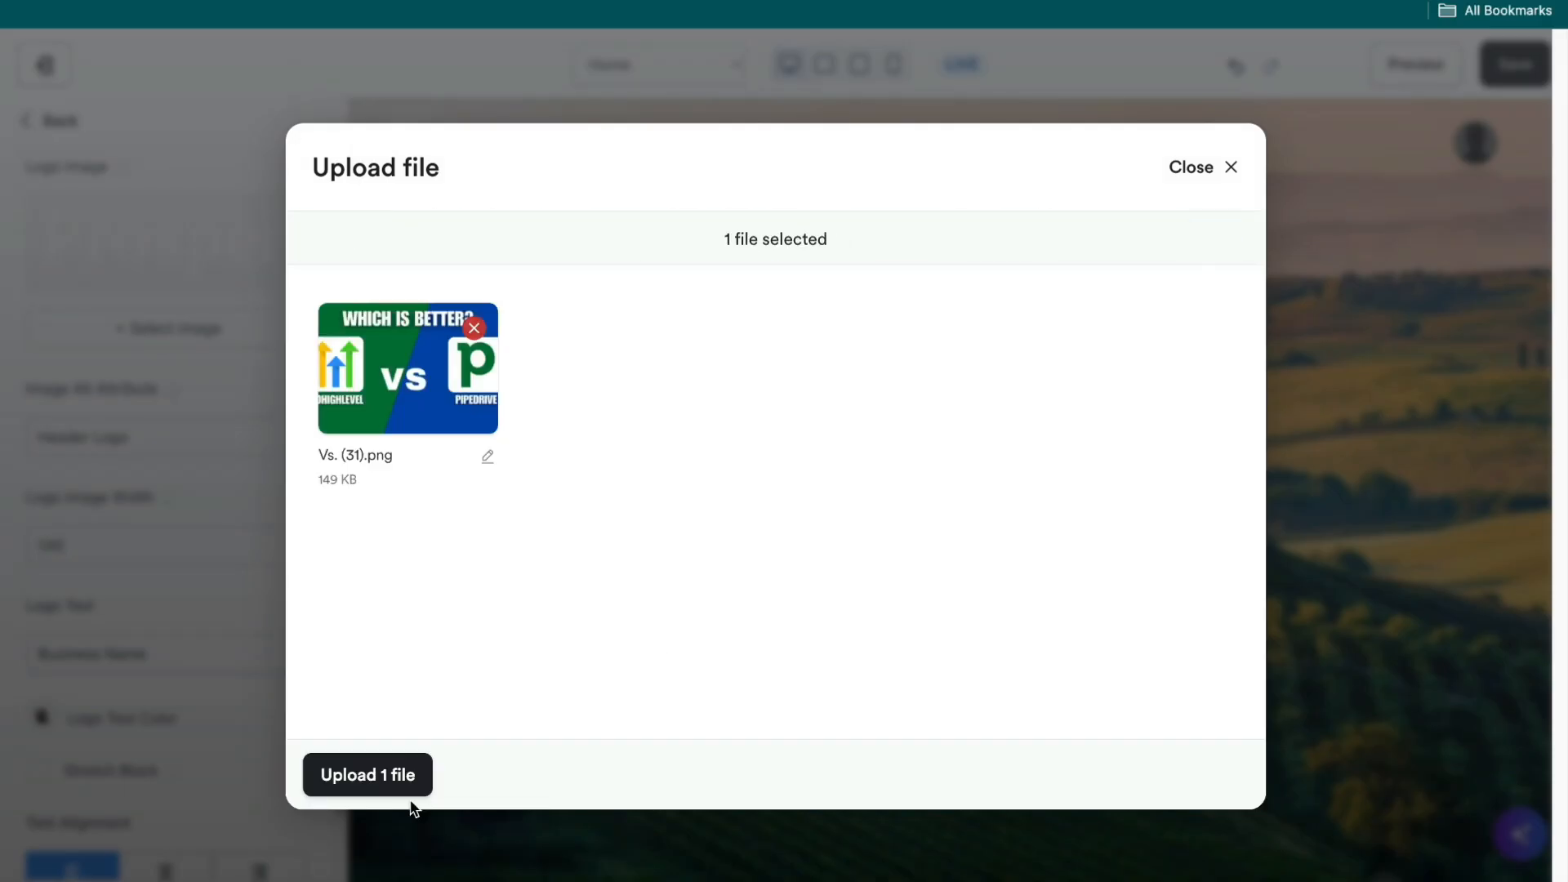
click(384, 774)
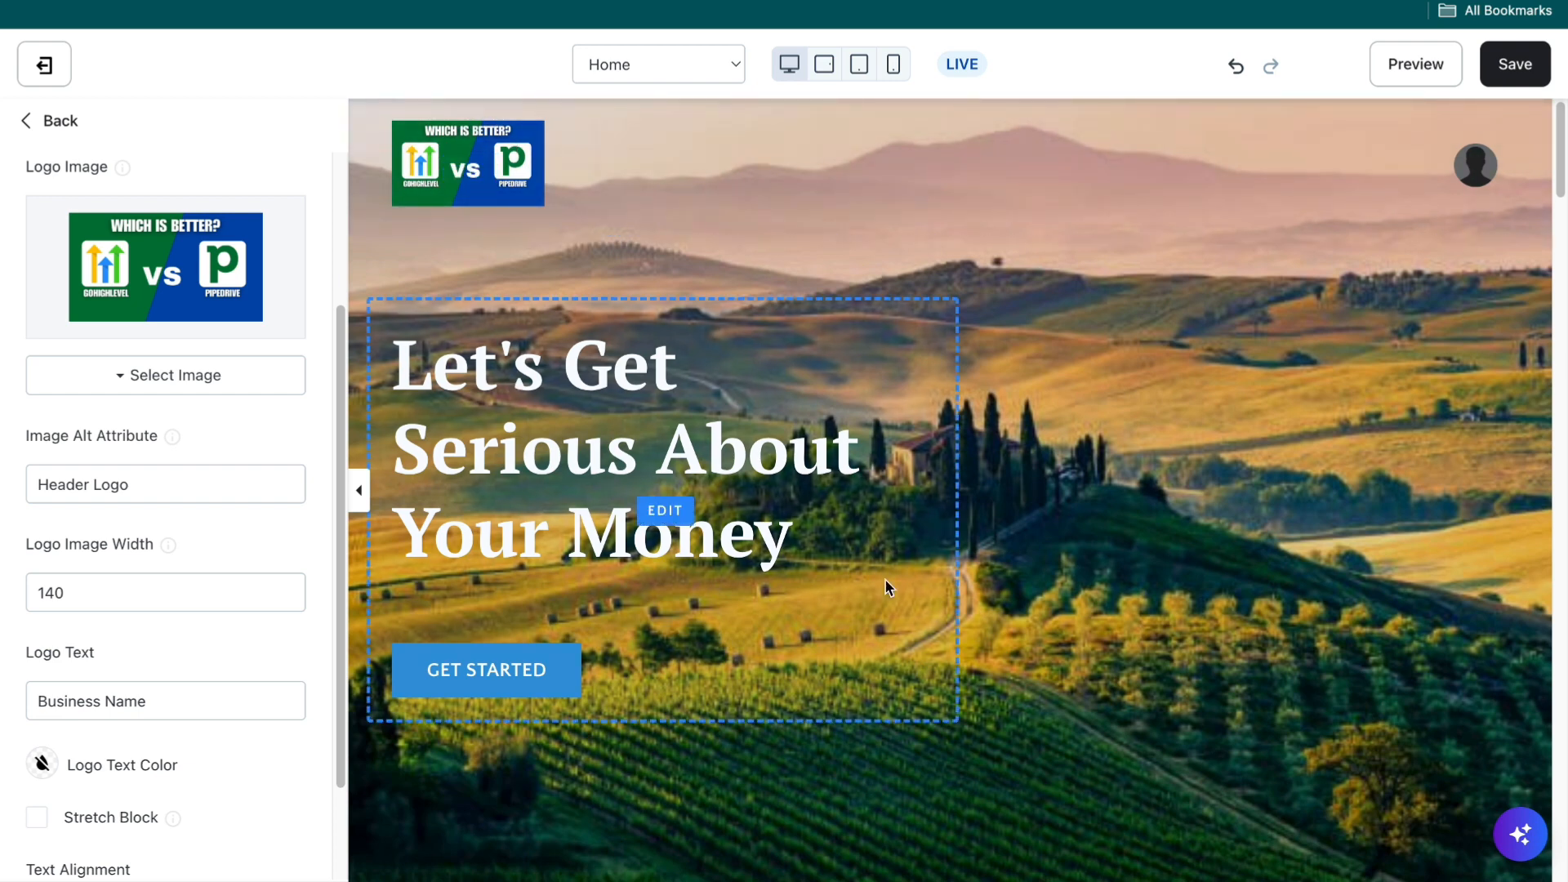
scroll(888, 588, down, 7)
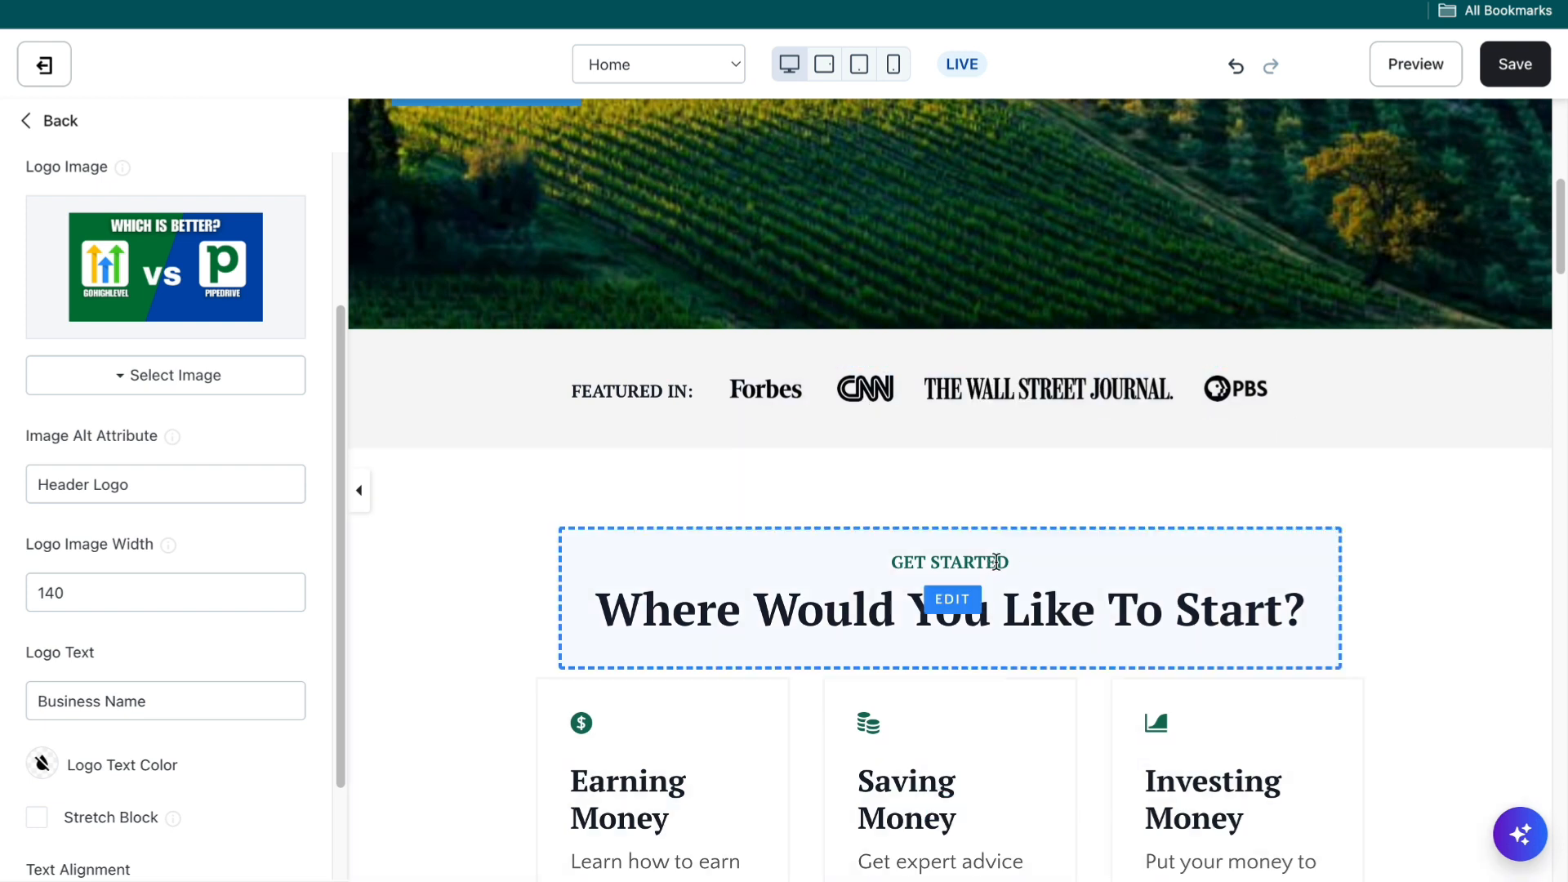
Step: Delete the "FEATURED IN:" text block from the Social Proof Logos section below the hero
scroll(882, 455, up, 1)
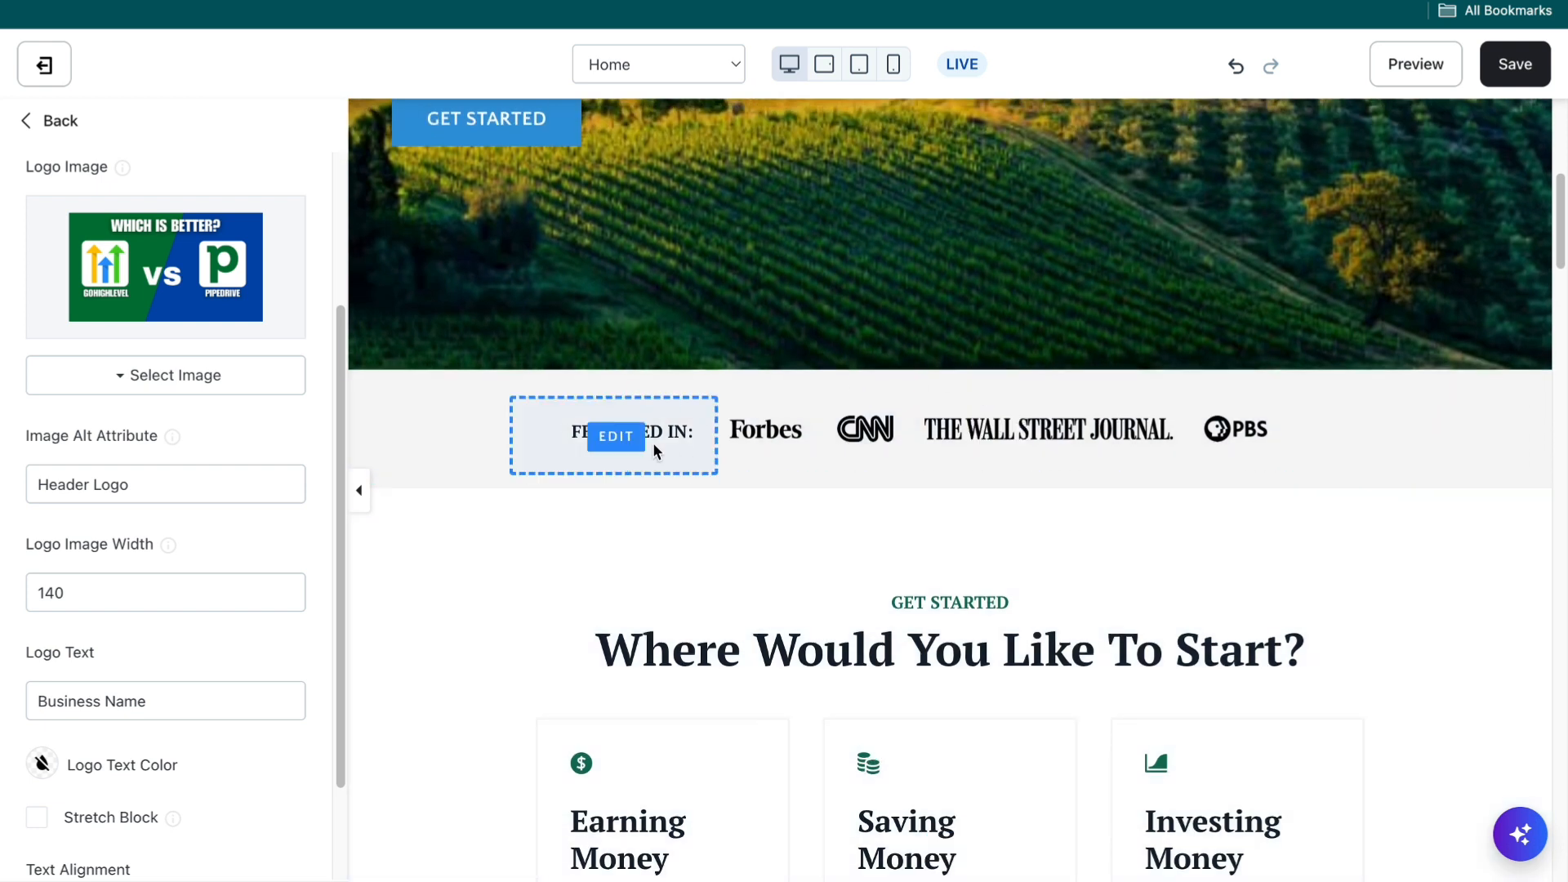
click(603, 439)
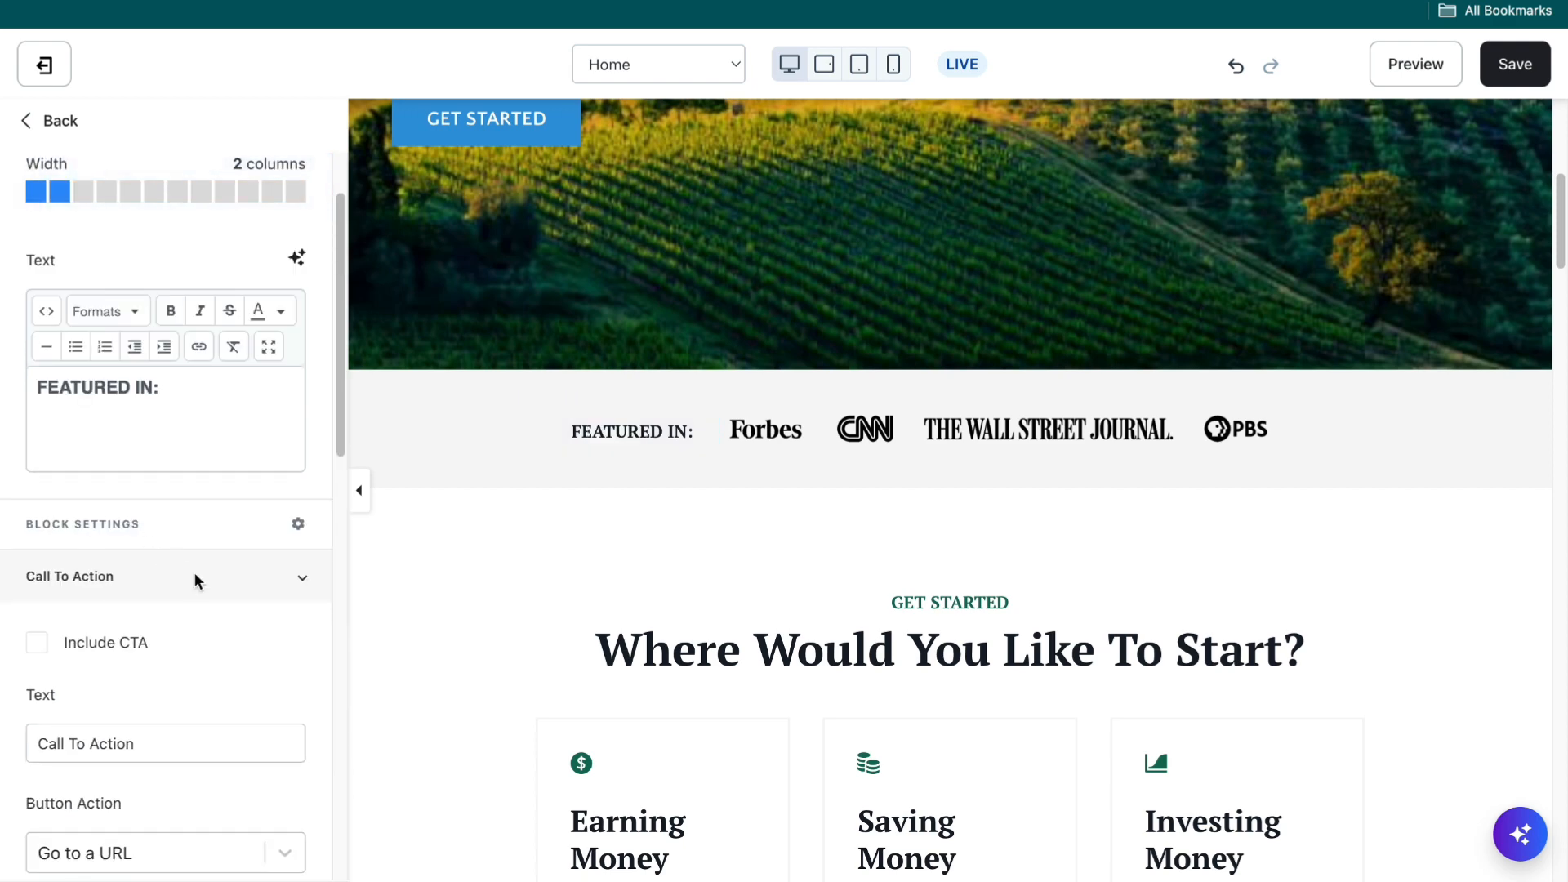
scroll(232, 467, down, 5)
scroll(230, 467, down, 5)
click(164, 844)
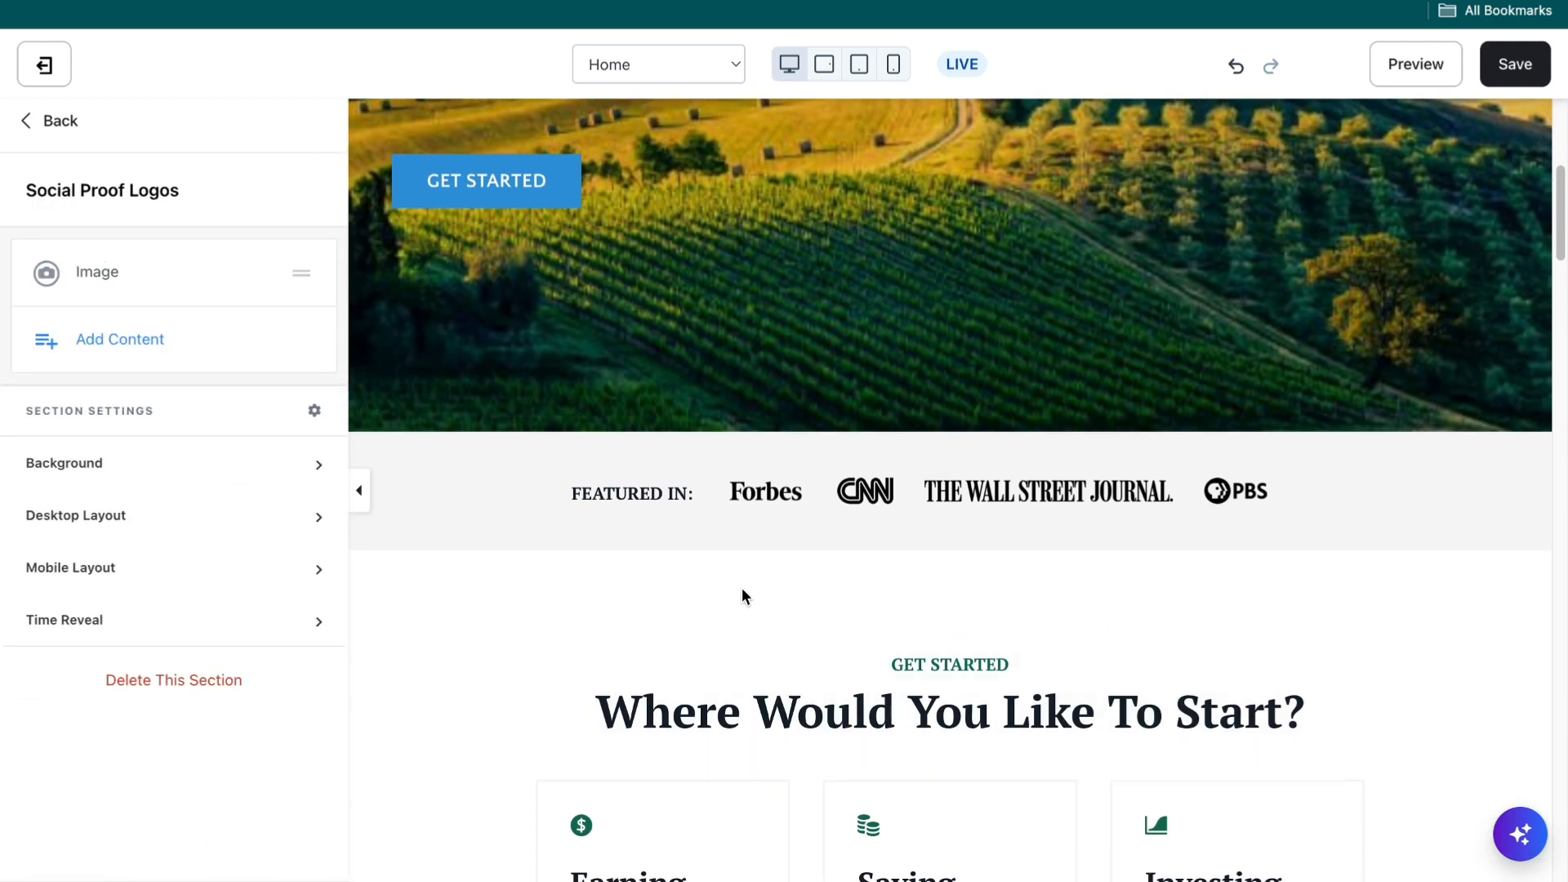
Step: Delete the media logos image block and then the whole Social Proof Logos section
click(894, 488)
scroll(82, 806, down, 5)
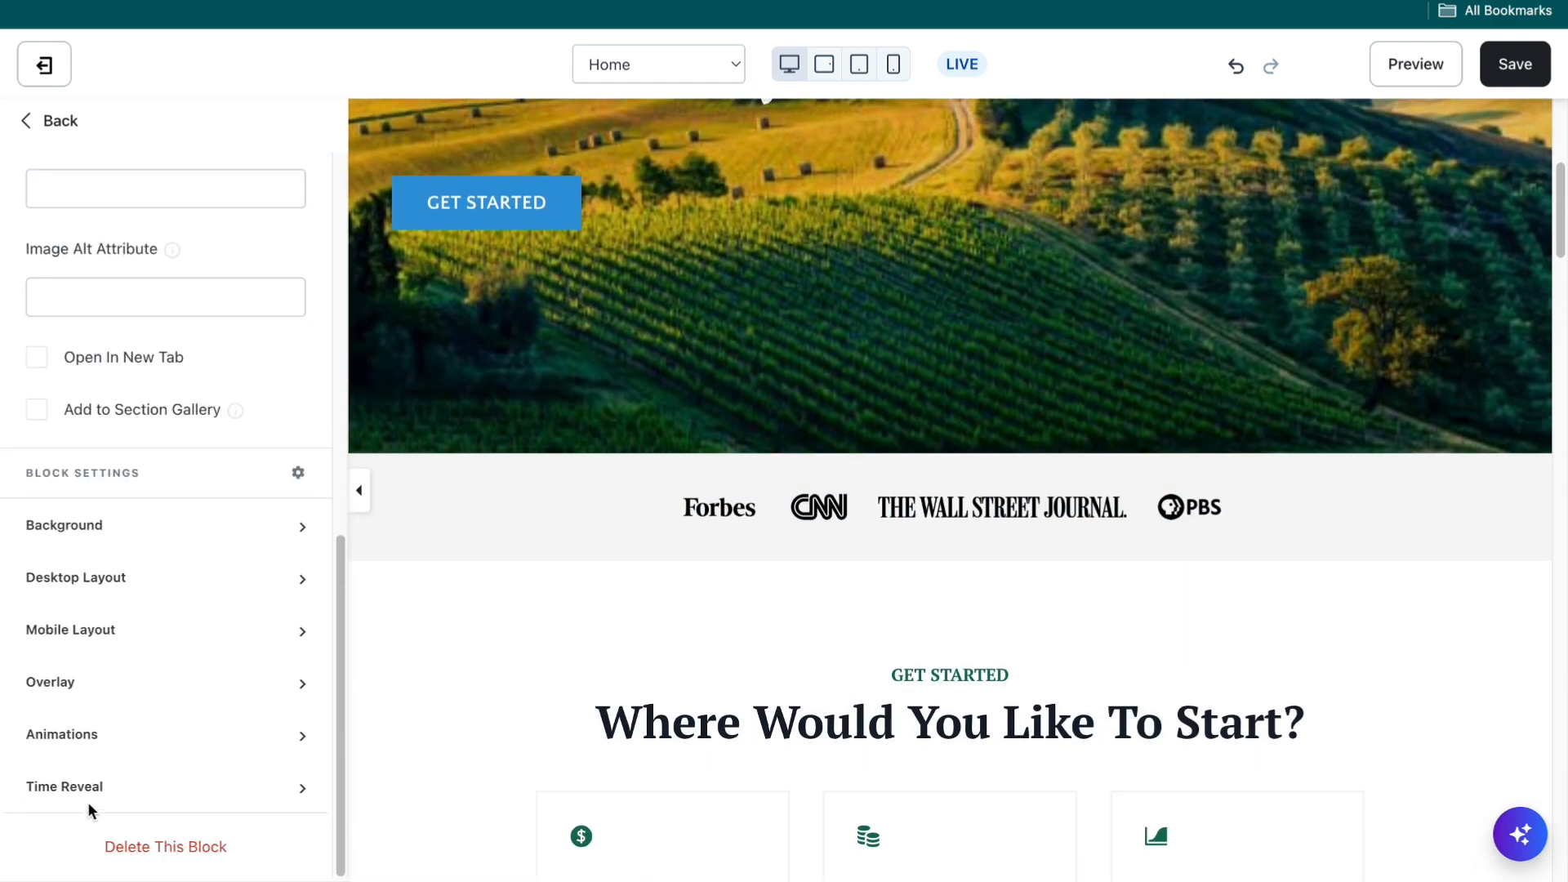
click(173, 849)
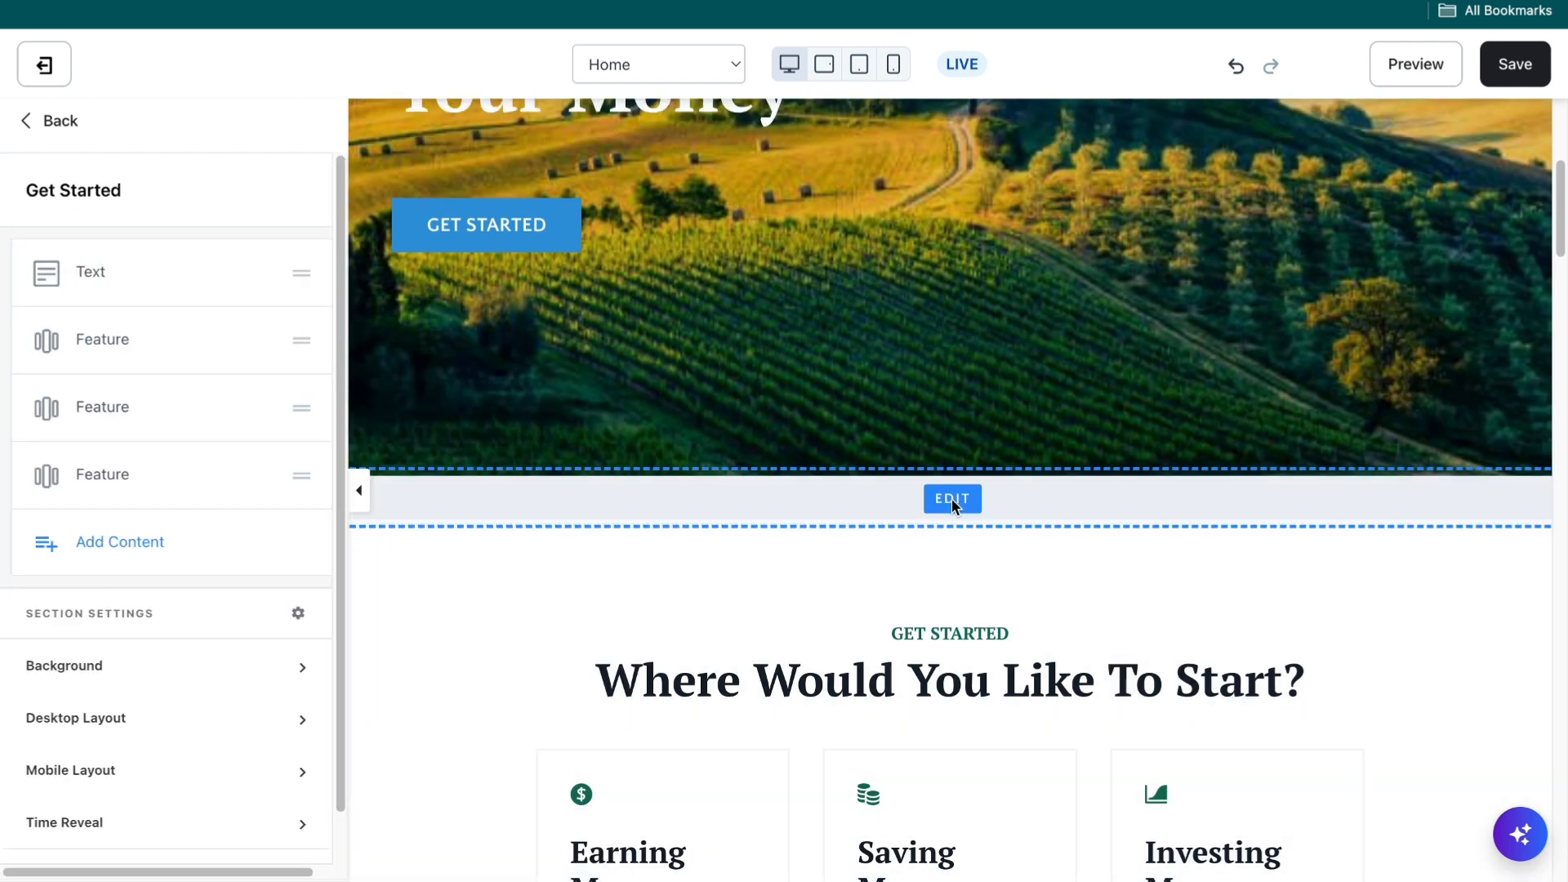
click(952, 500)
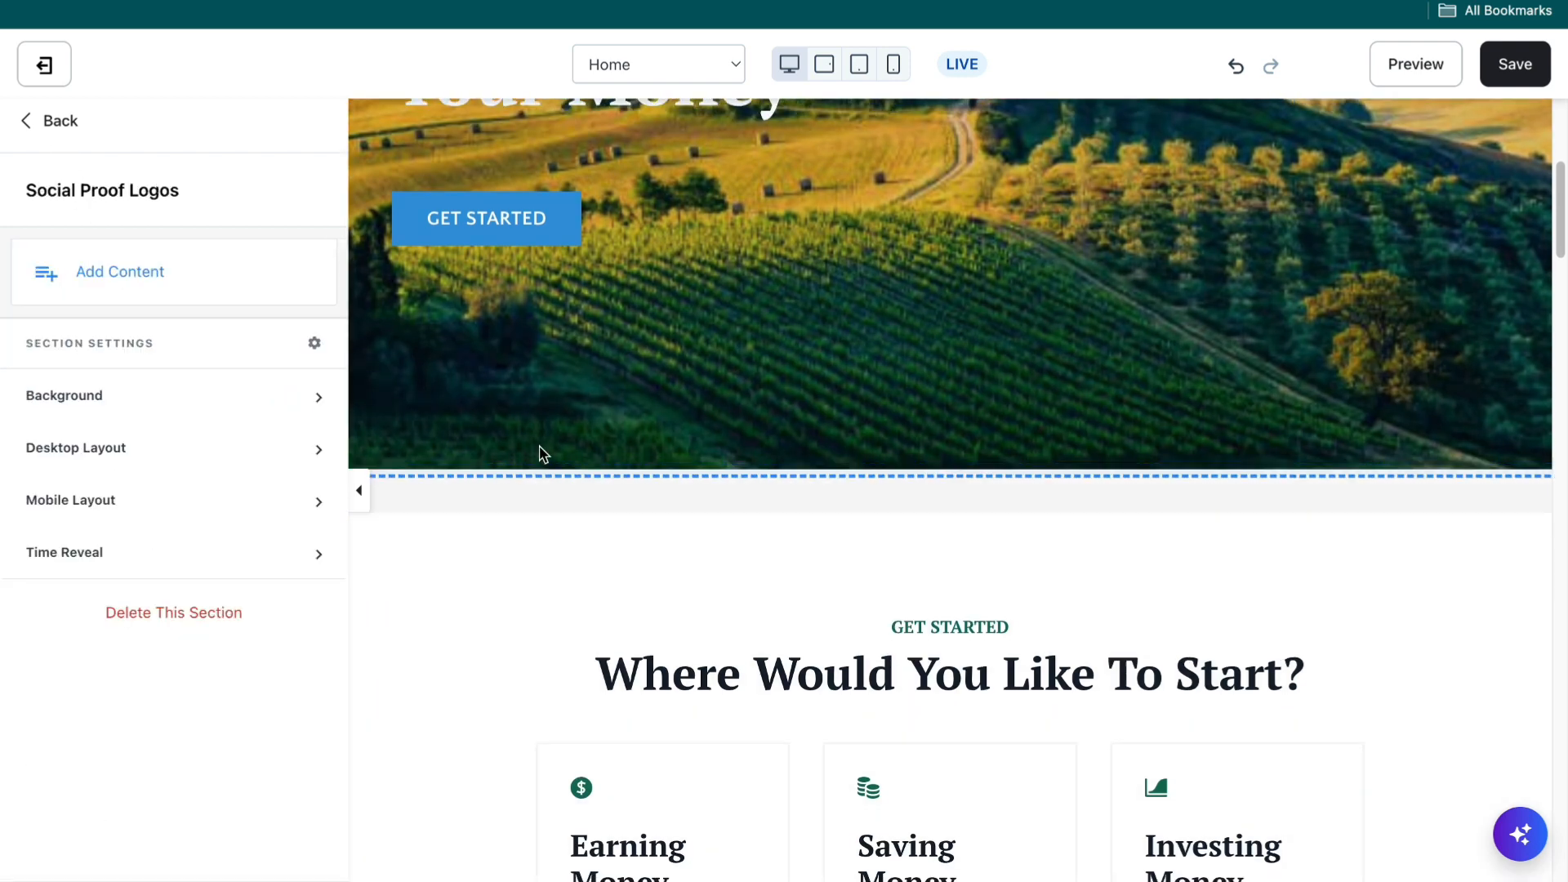
click(122, 614)
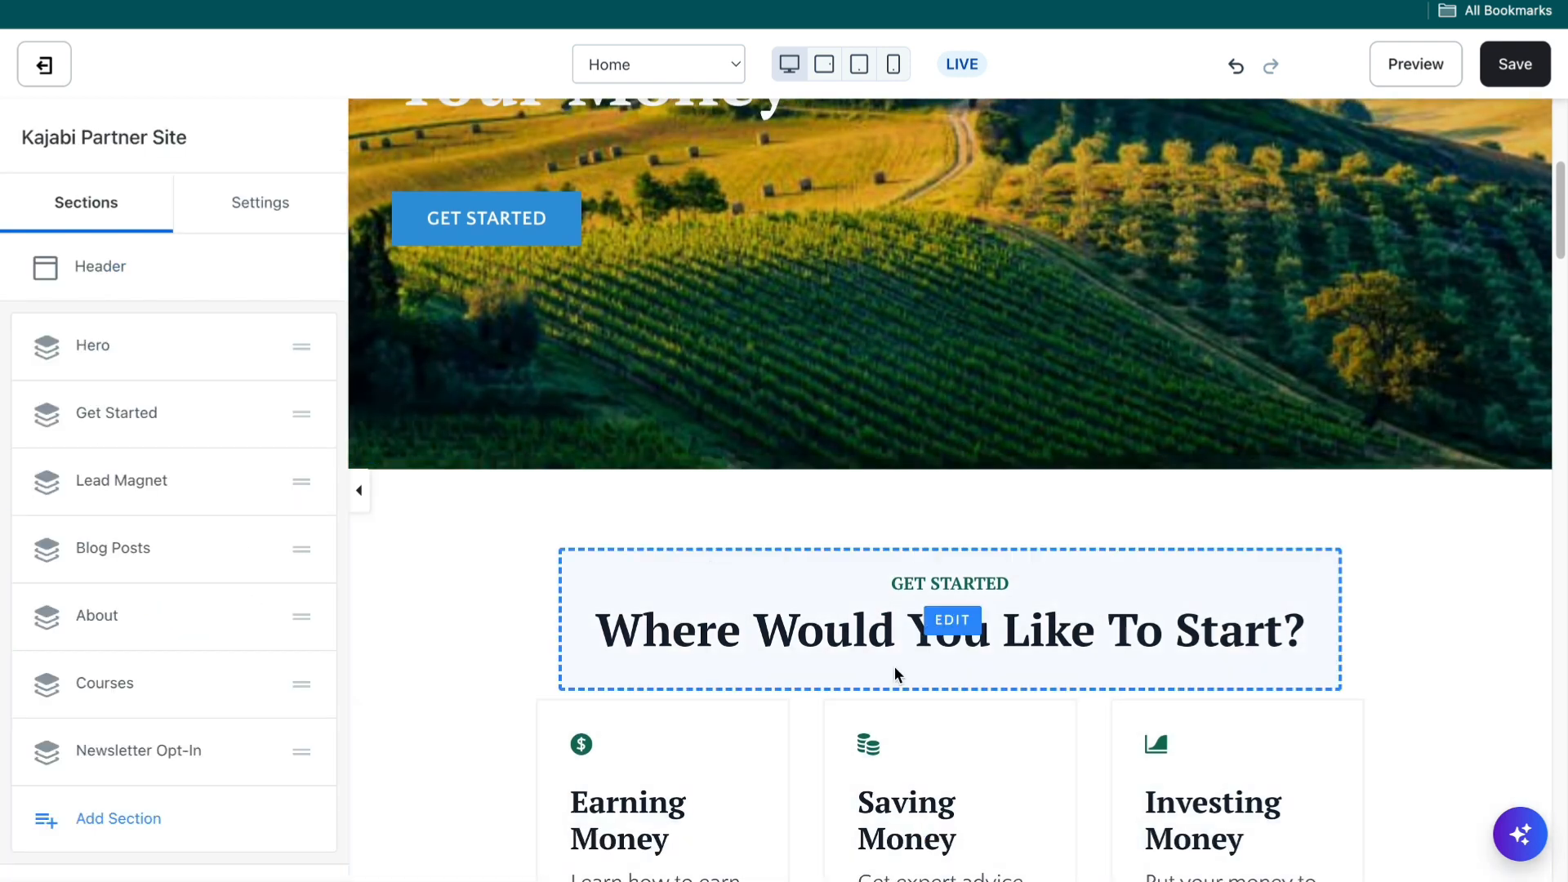
Step: Add a new Video section to the home page
click(82, 818)
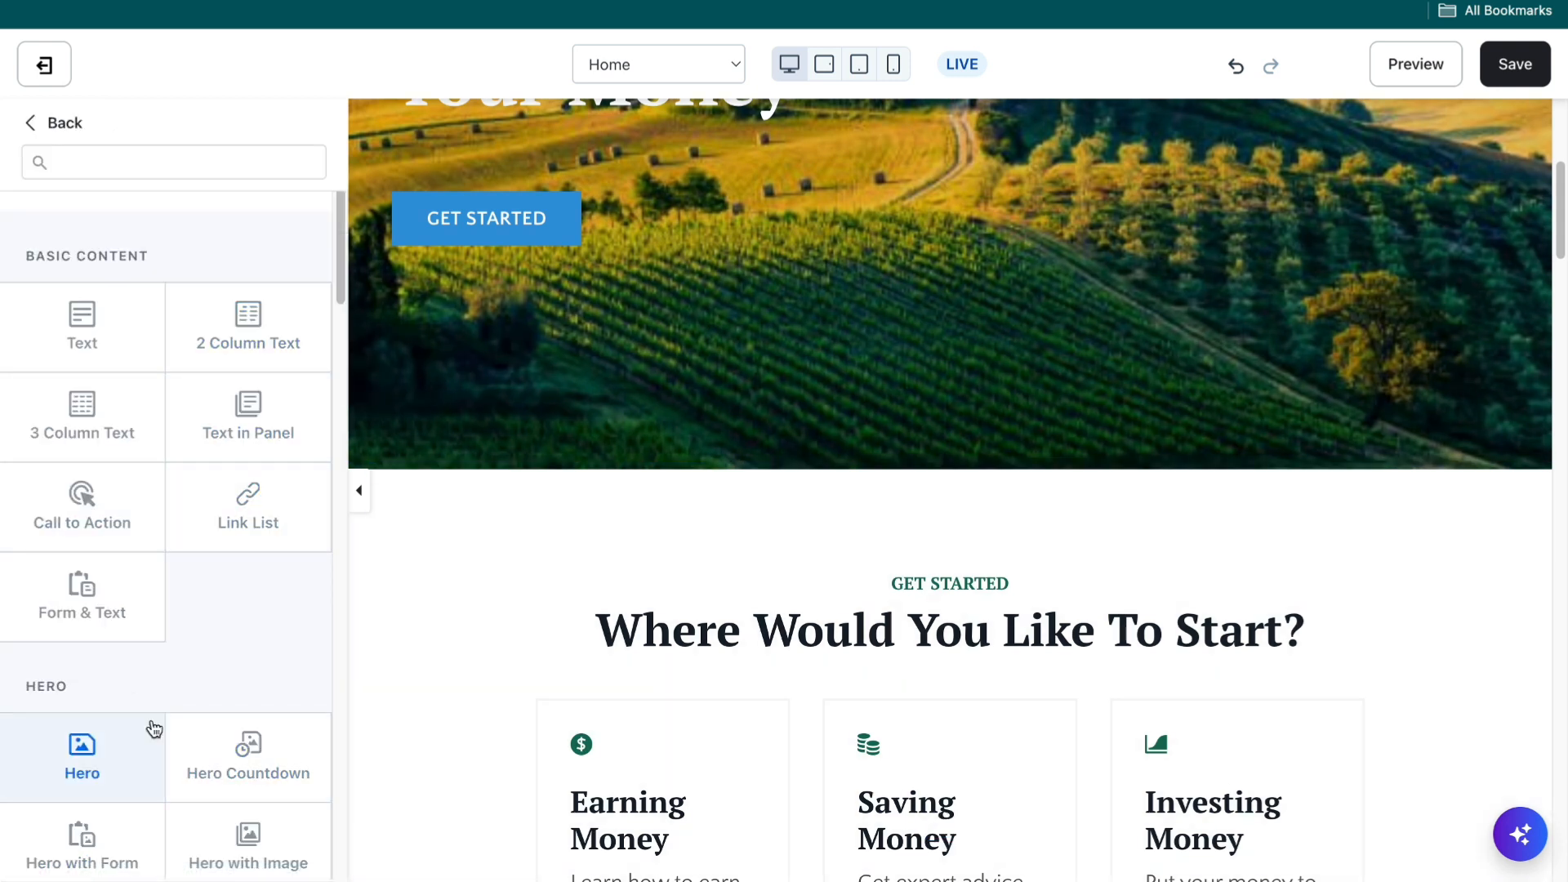
scroll(151, 707, down, 3)
scroll(151, 704, down, 7)
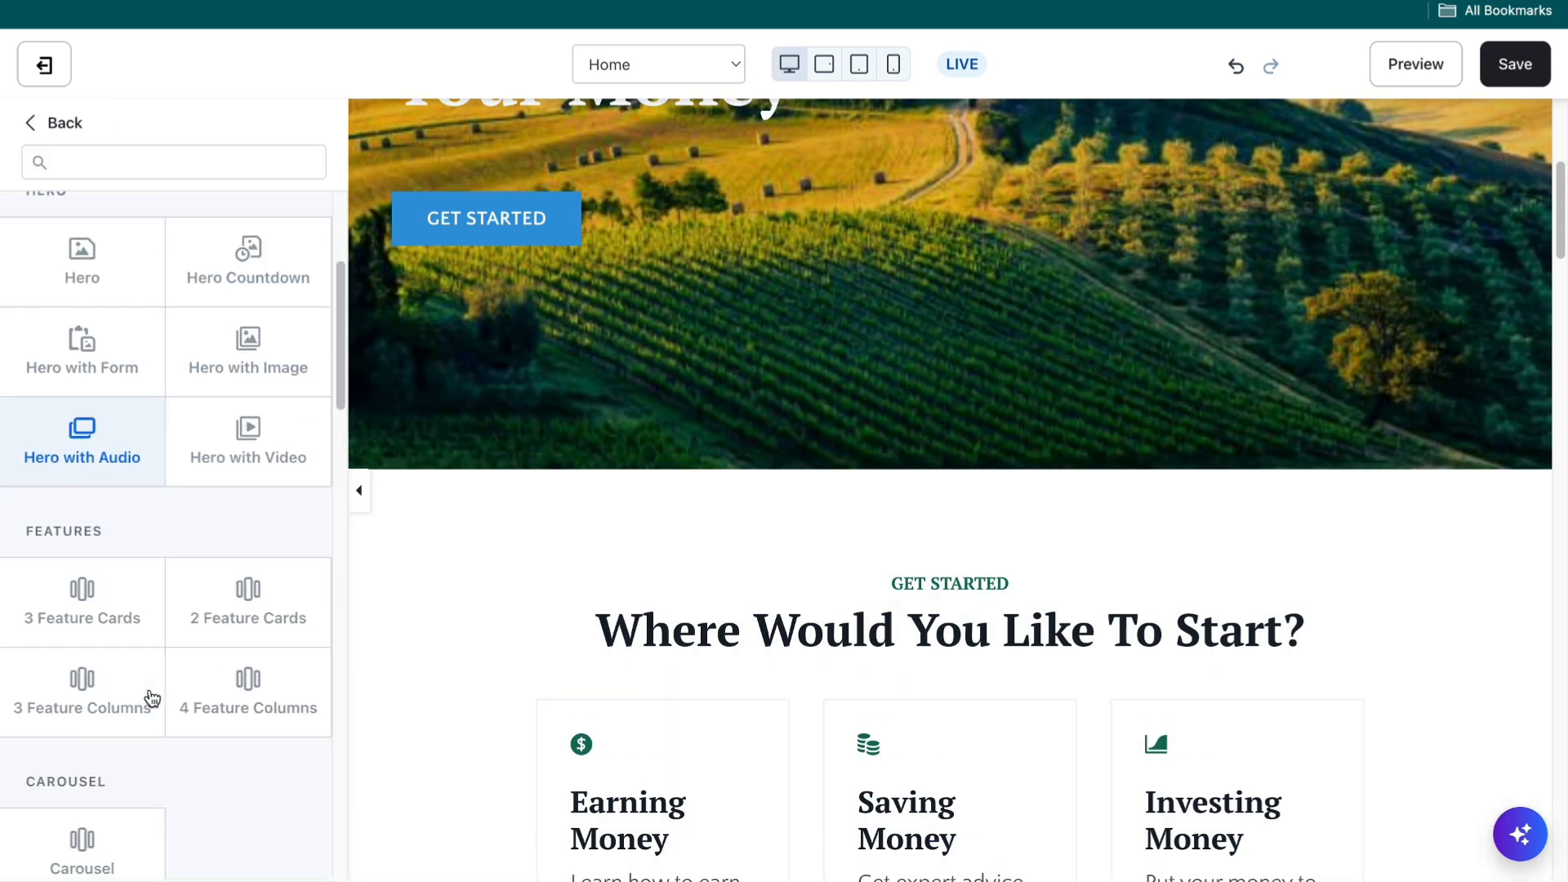
scroll(149, 690, down, 6)
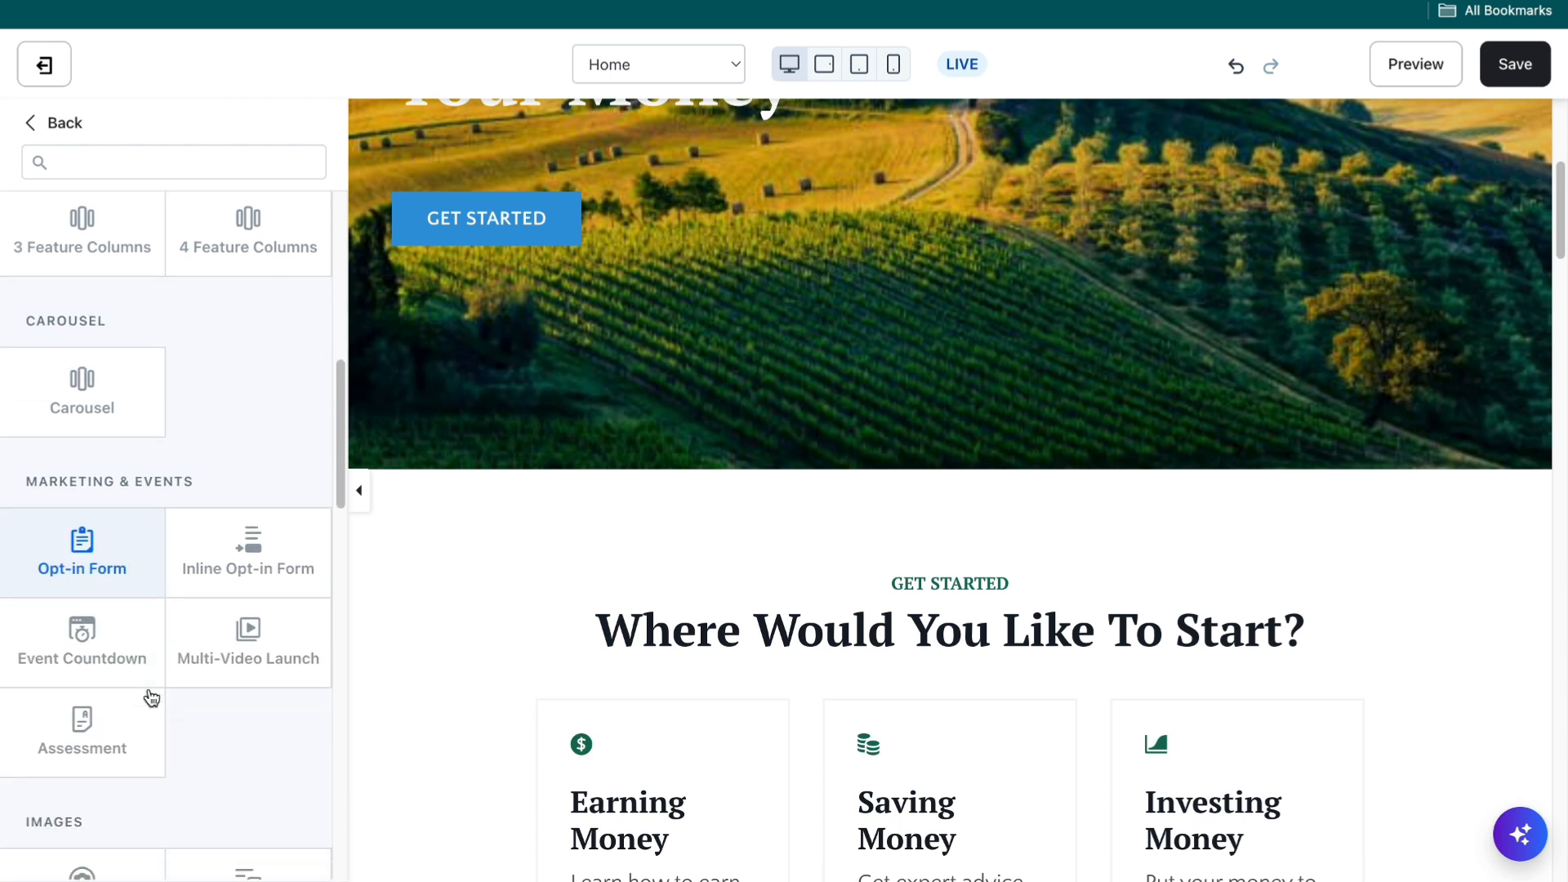
scroll(151, 698, down, 3)
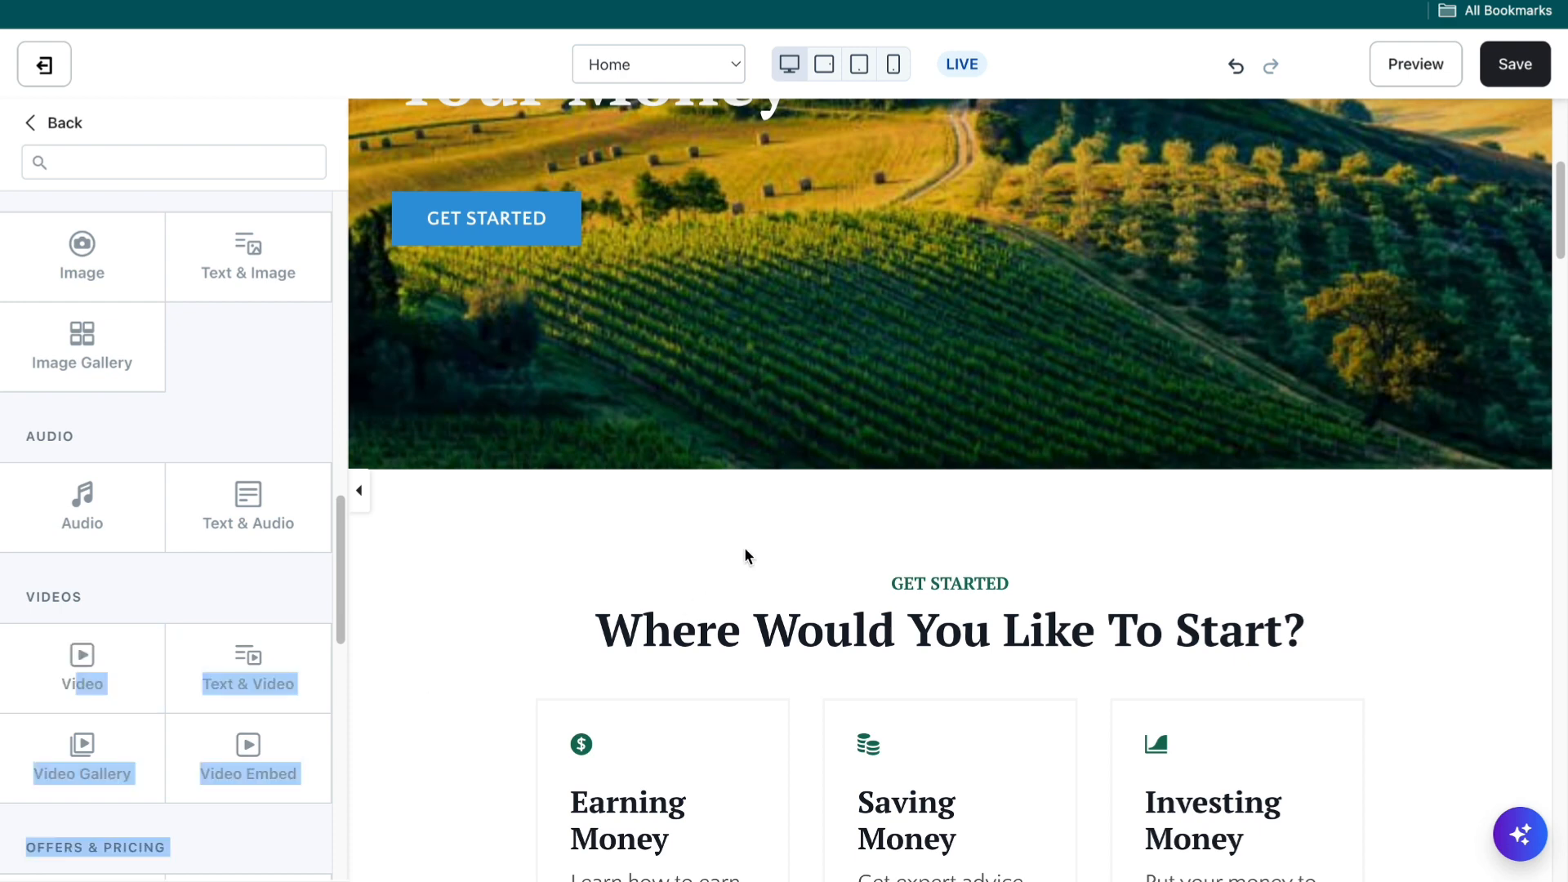
click(96, 655)
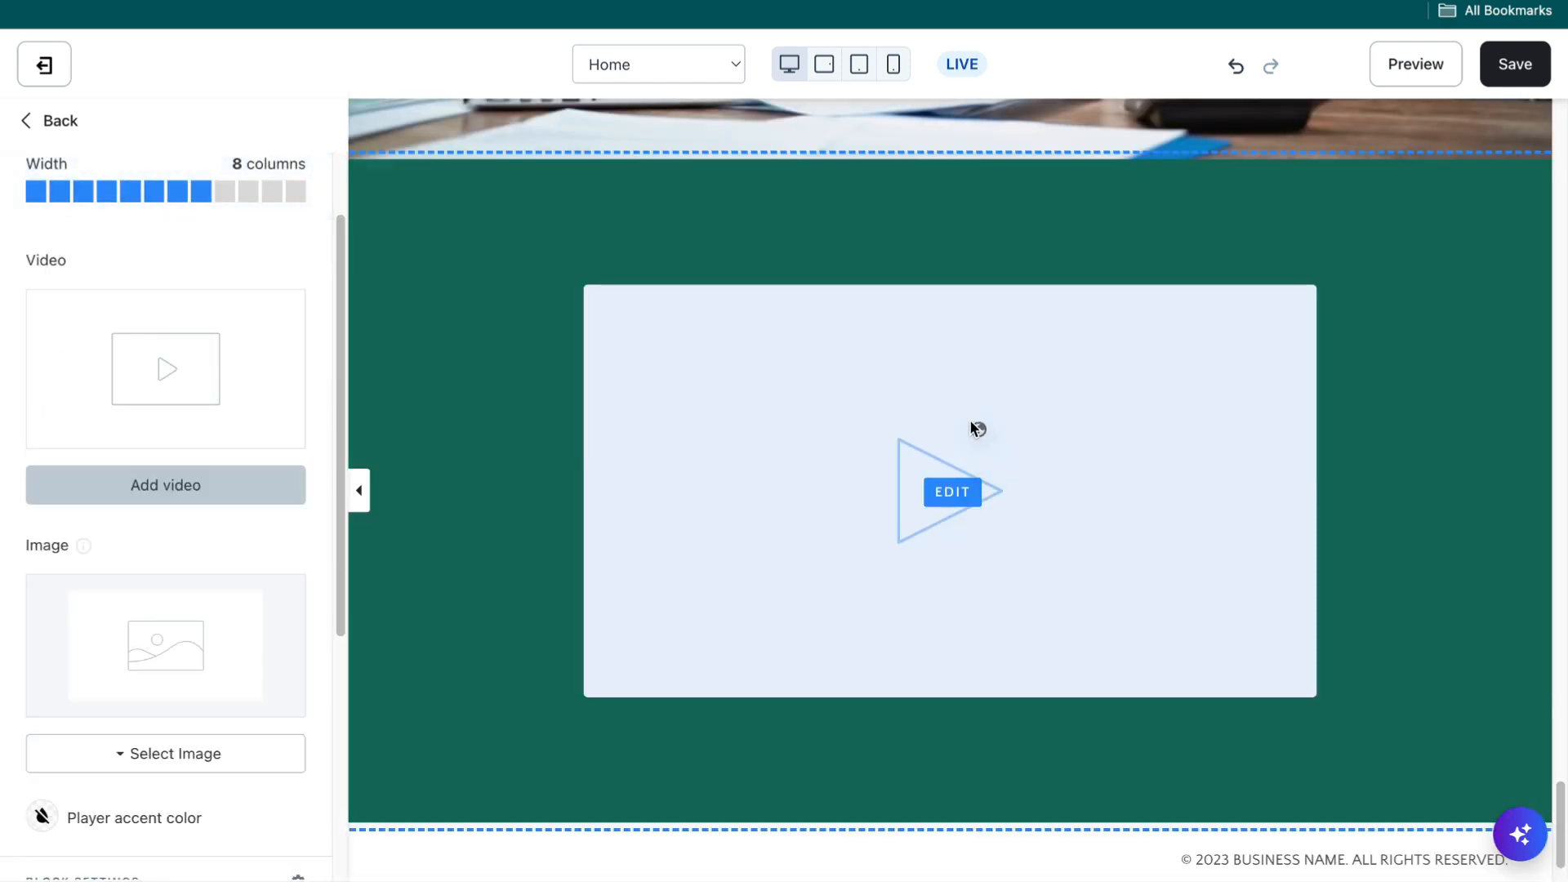
Step: Move the Video section directly below the Hero section, above Get Started
click(27, 122)
click(27, 123)
scroll(919, 508, up, 20)
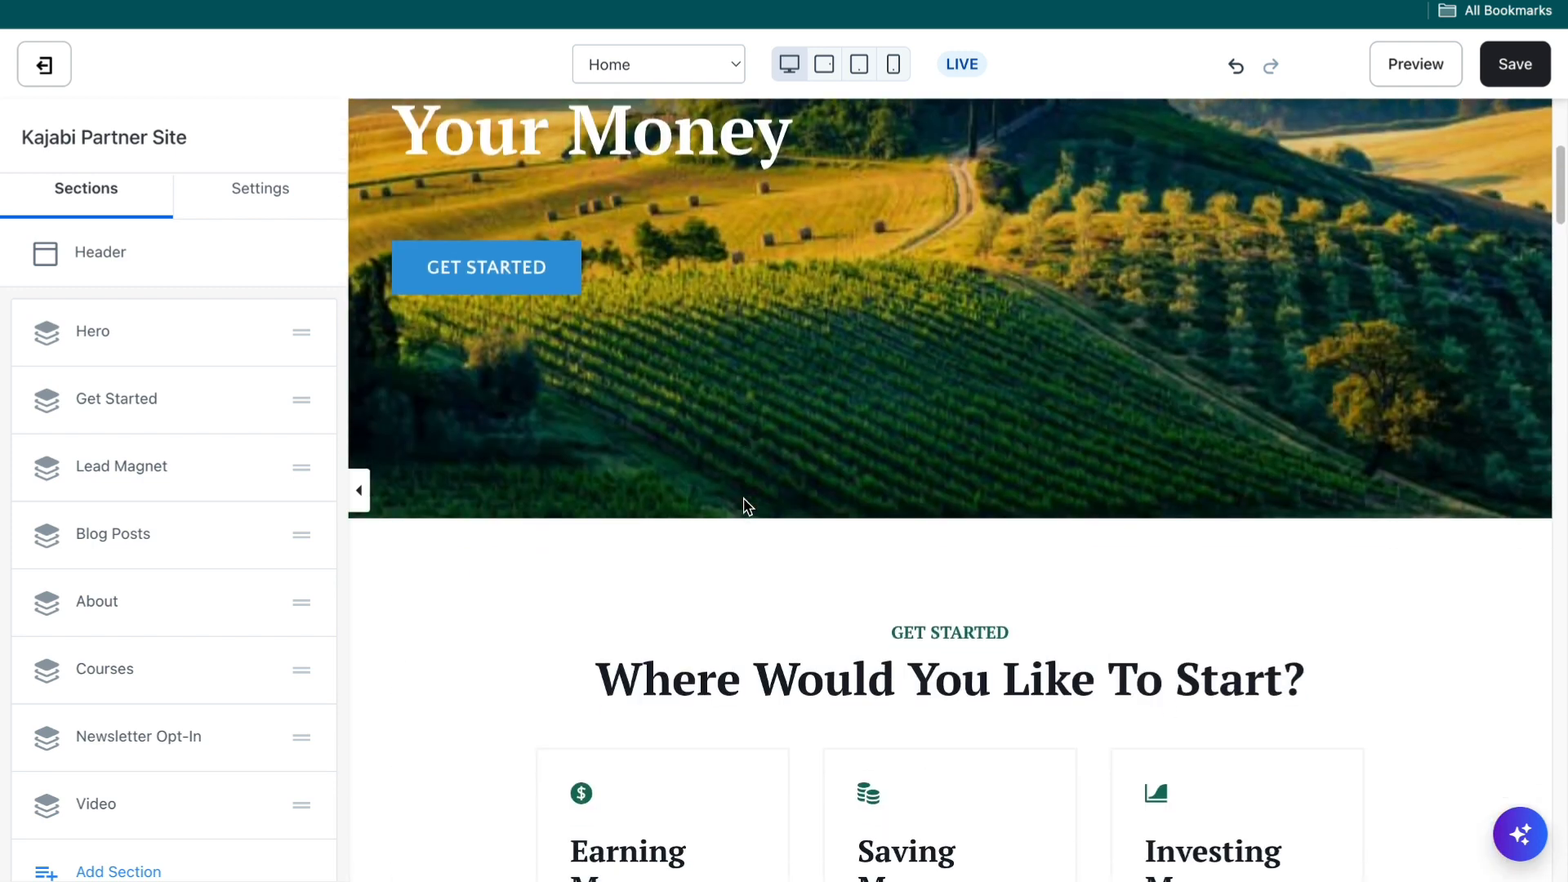
scroll(531, 581, down, 1)
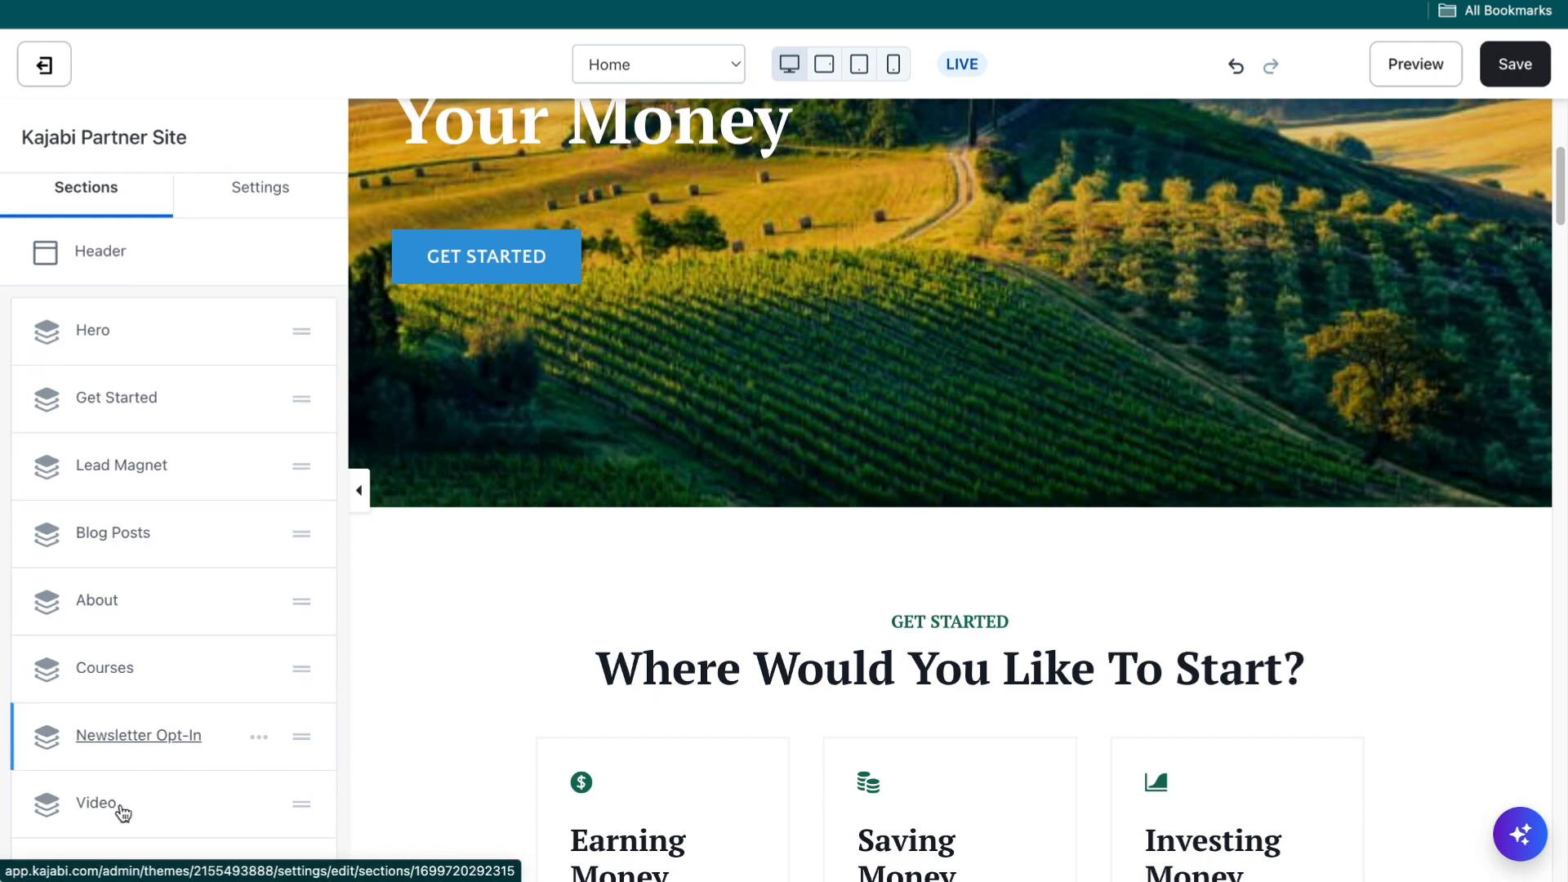
drag(123, 813, 157, 406)
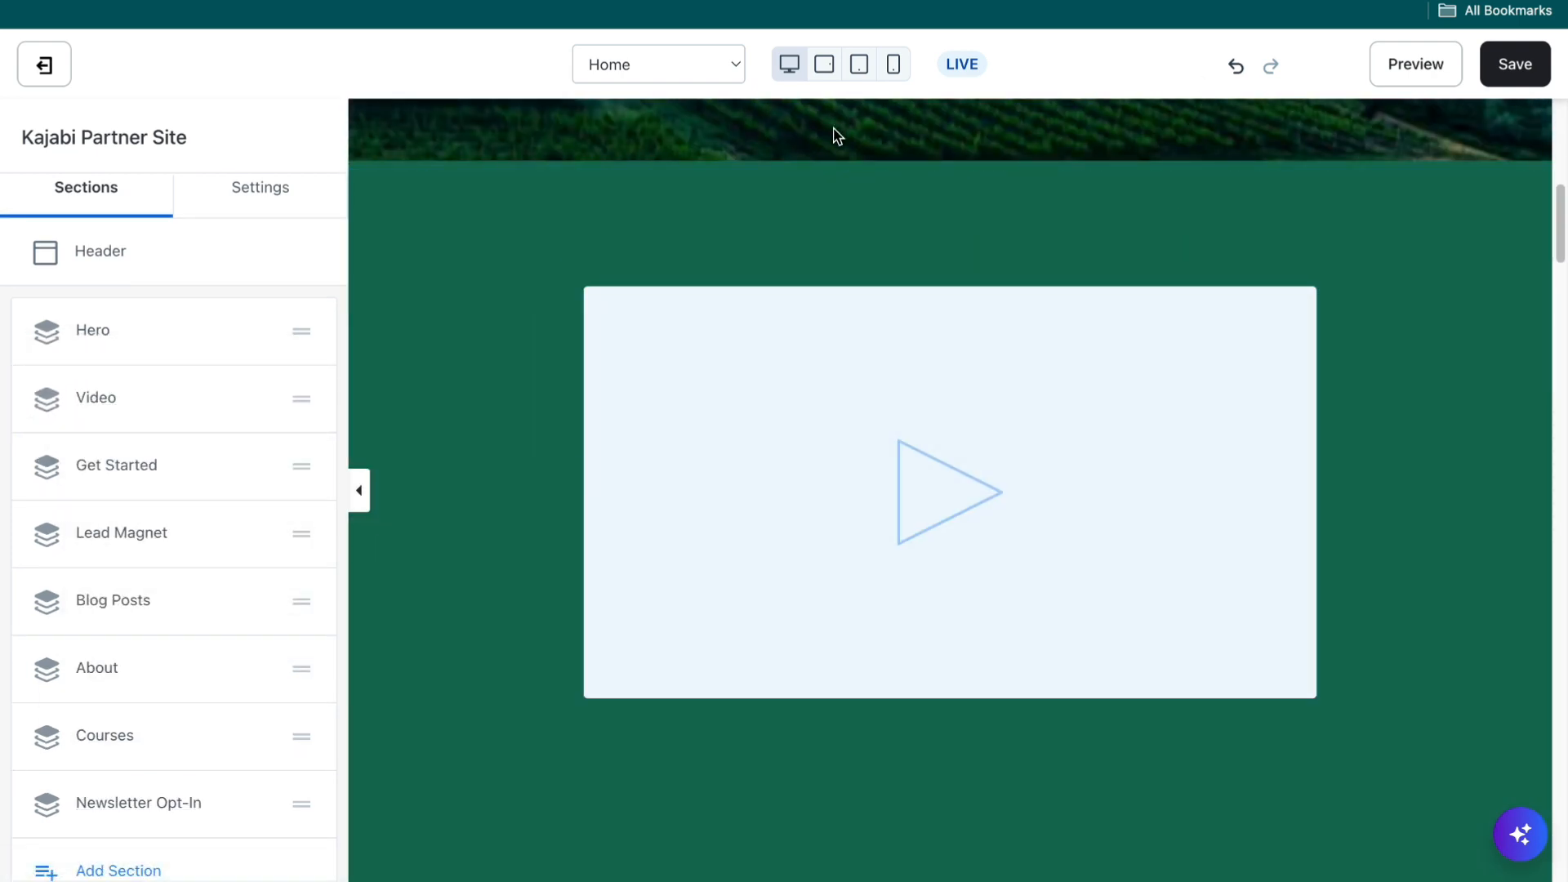
Step: Try to upload a video from the device's "gohighlevel vs pipedrive" folder into the Video block
mouse_move(890, 487)
click(939, 502)
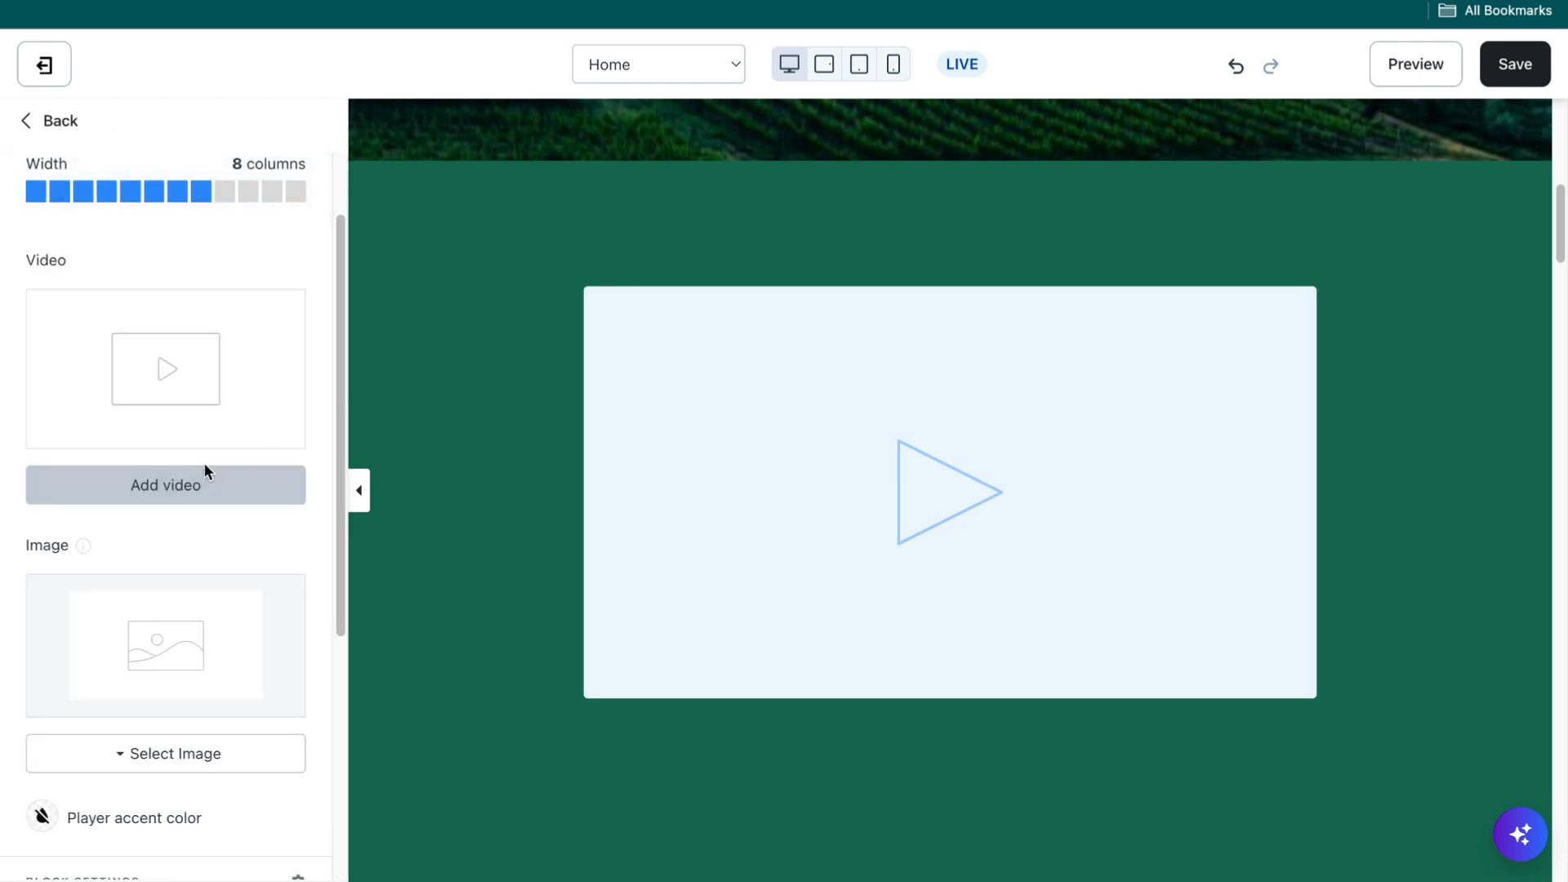
click(166, 485)
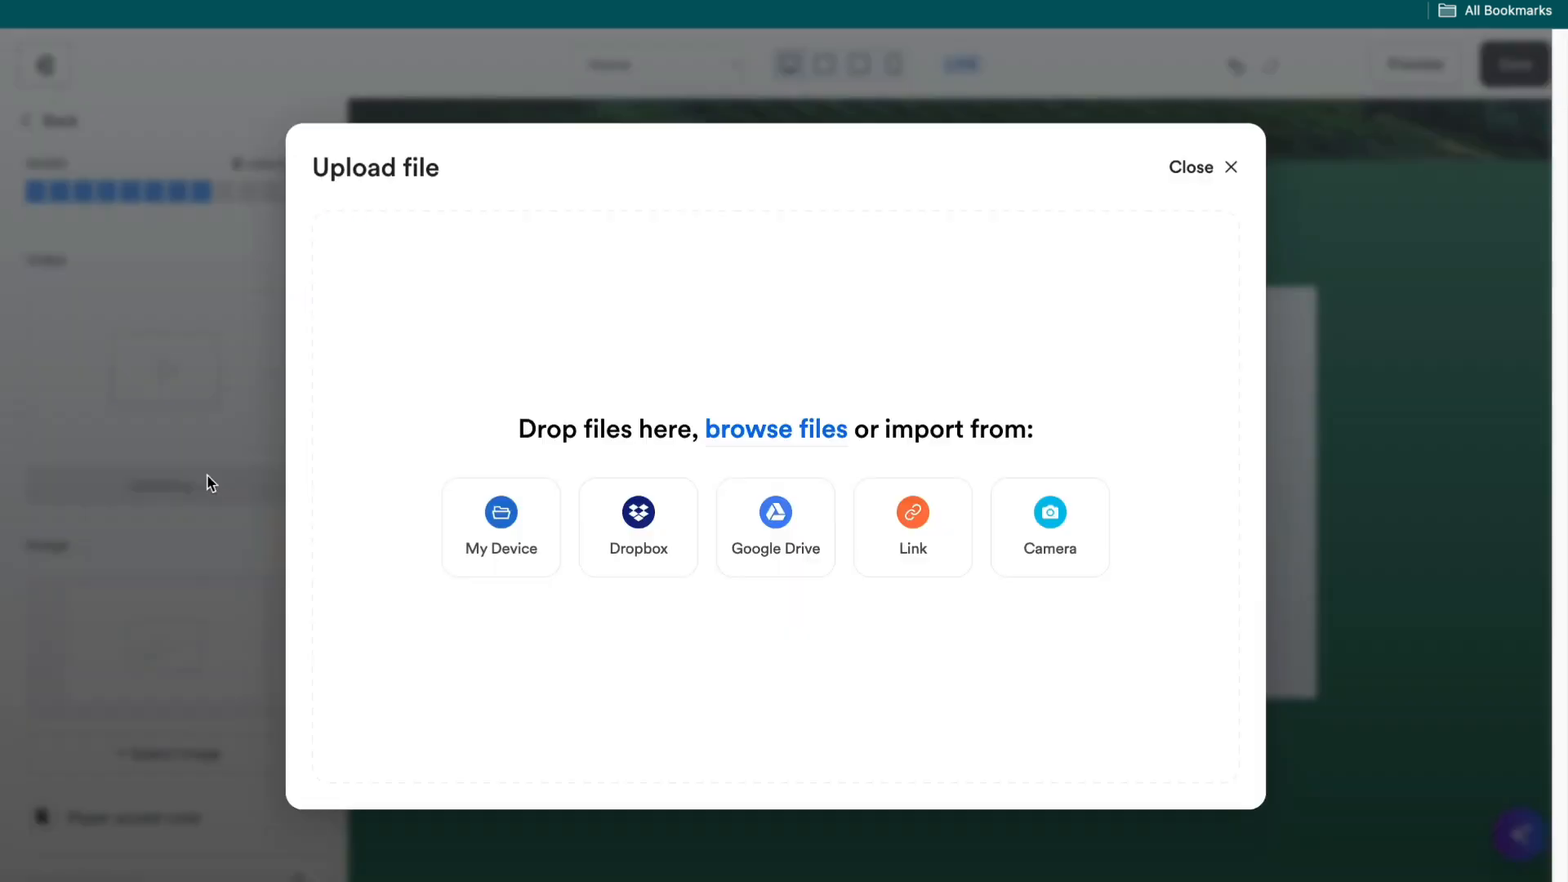
click(492, 544)
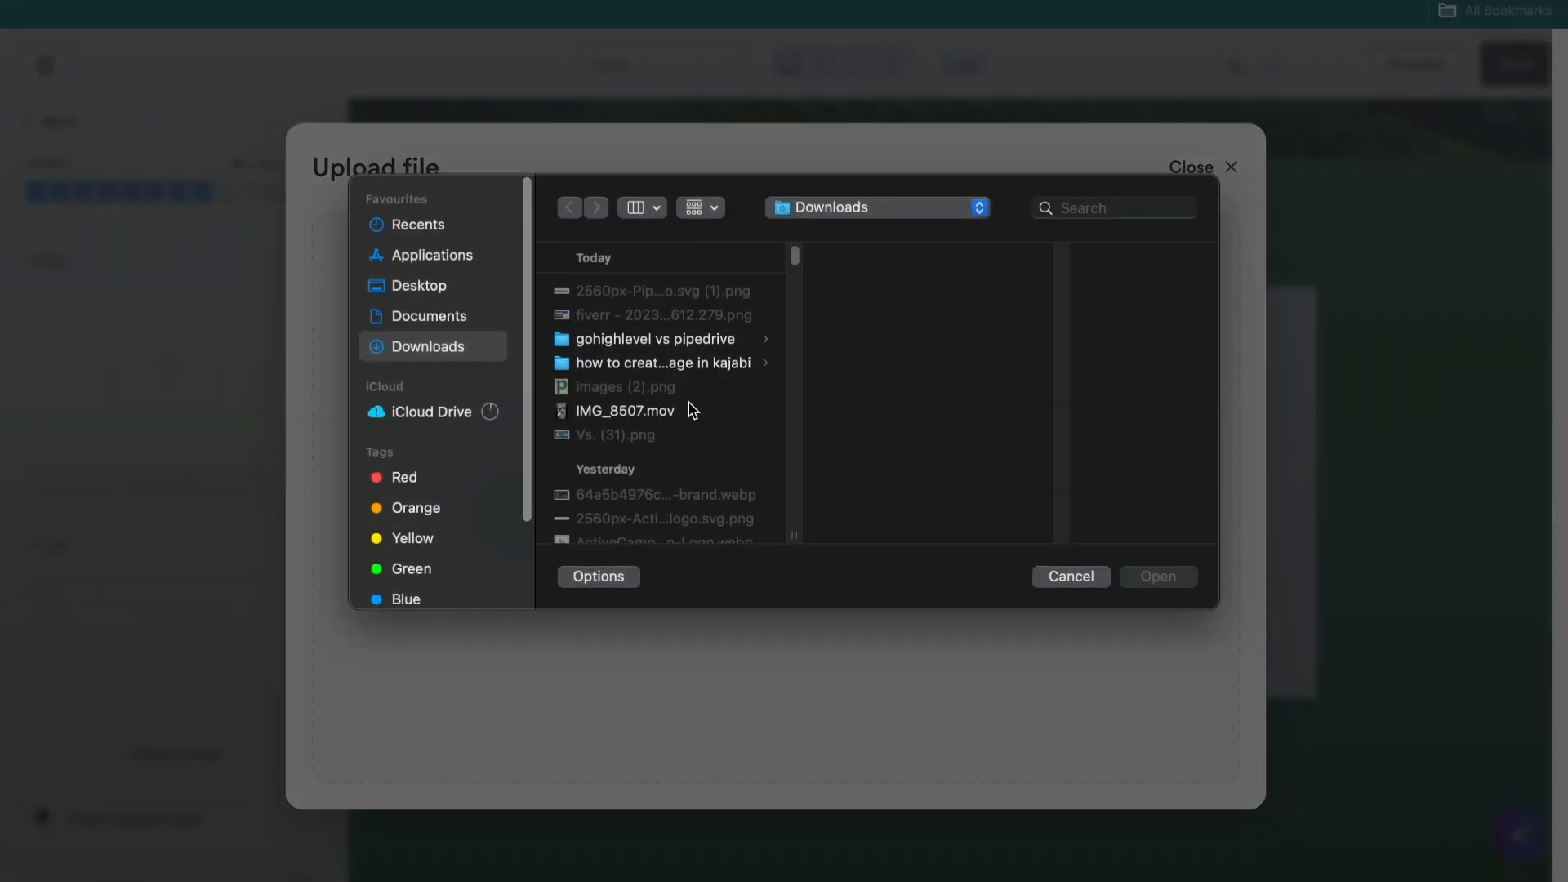
click(677, 338)
double_click(909, 294)
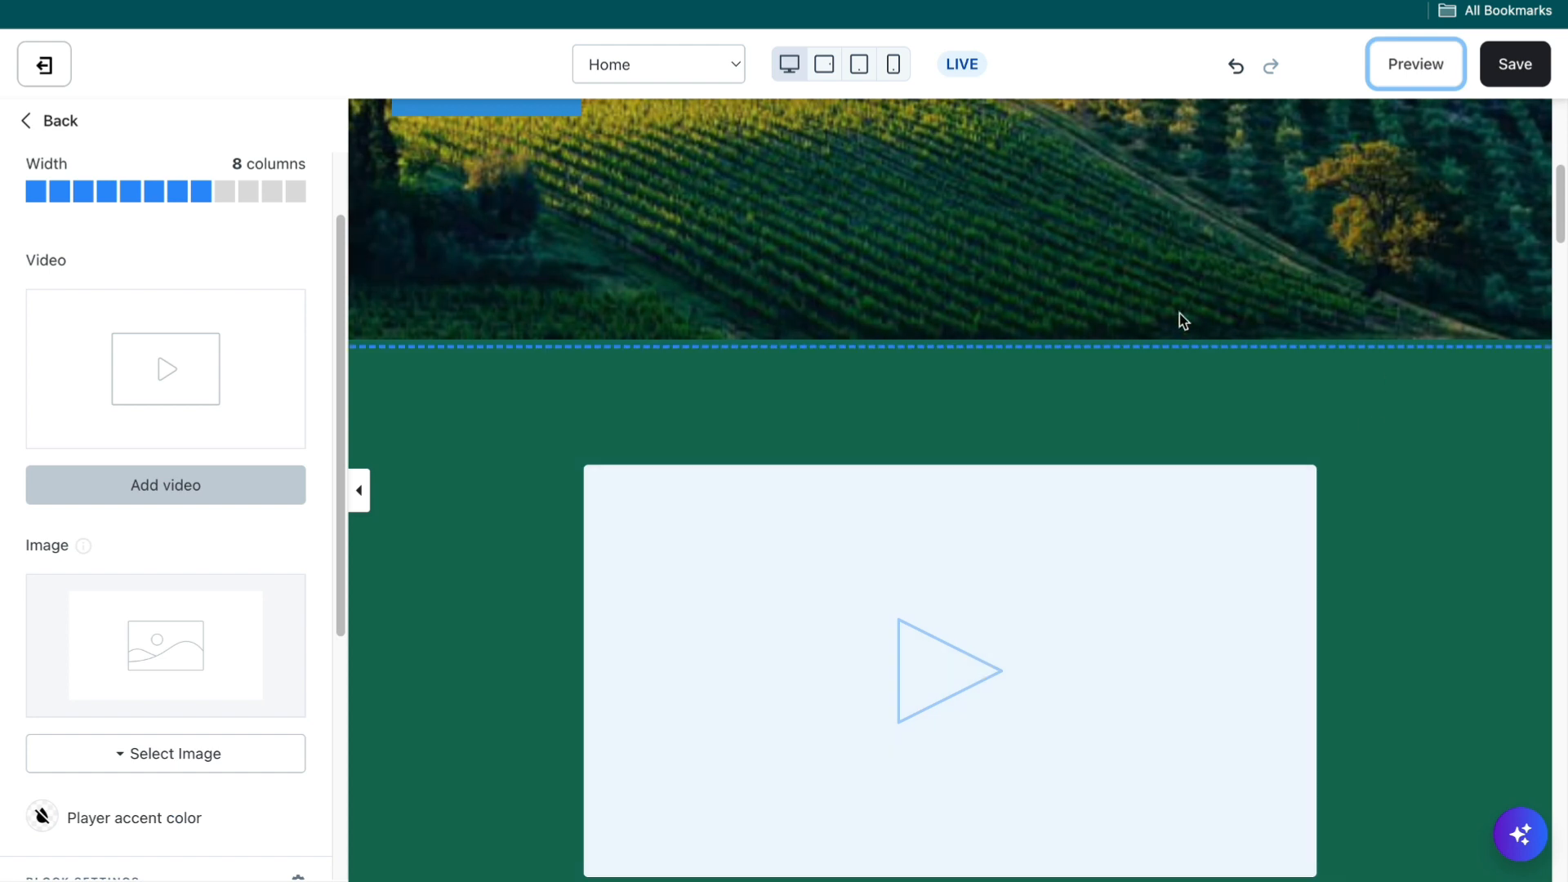
Step: Save the home page changes, preview the live page down to its footer, and close the preview
scroll(1225, 330, up, 2)
click(1512, 59)
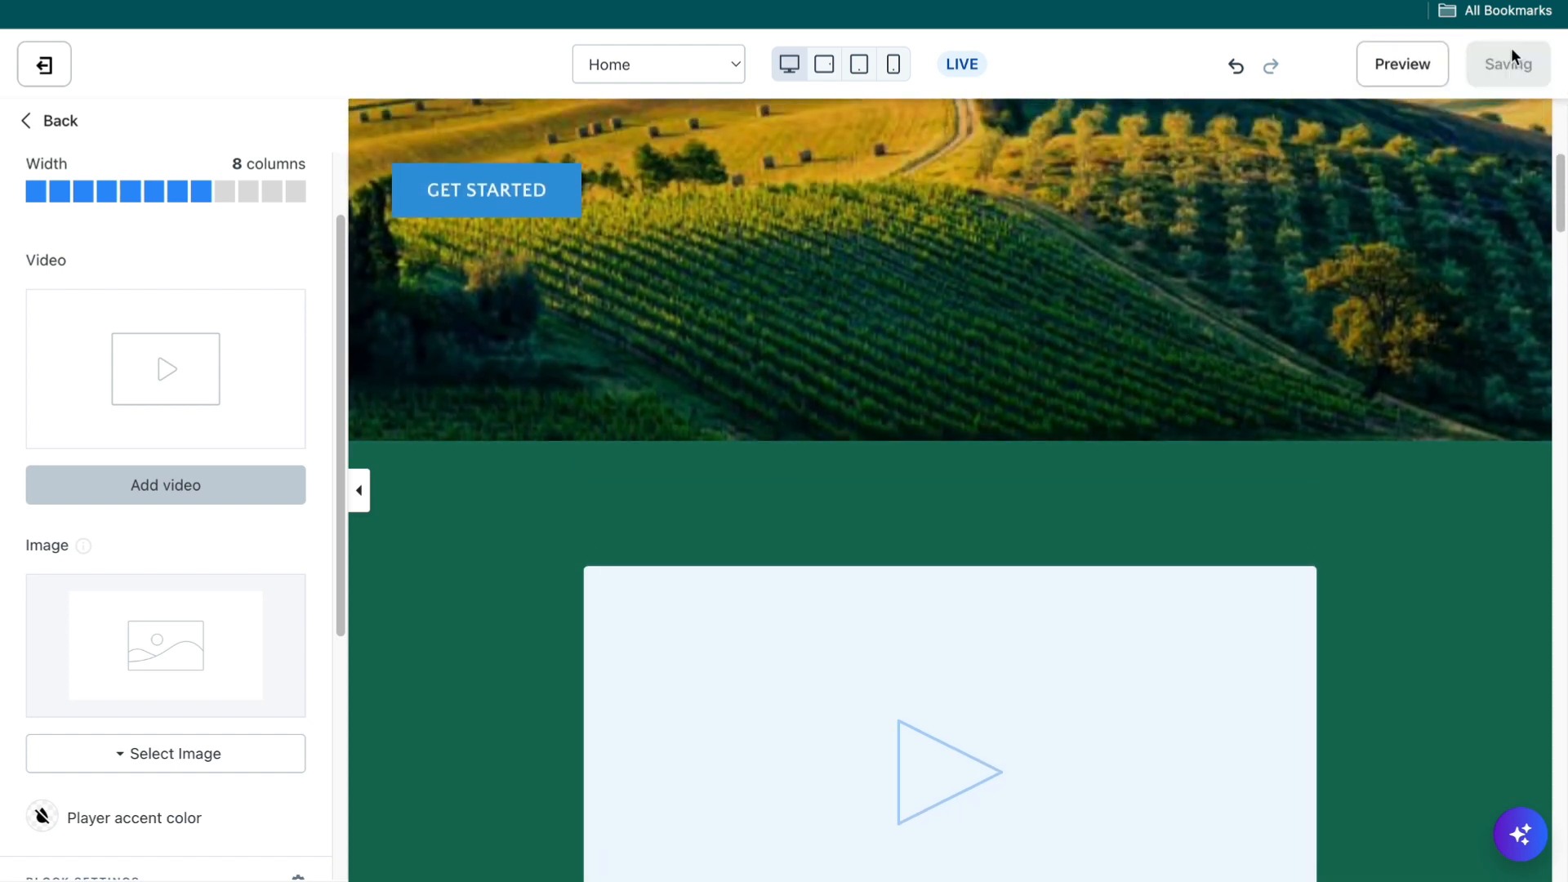
click(1402, 63)
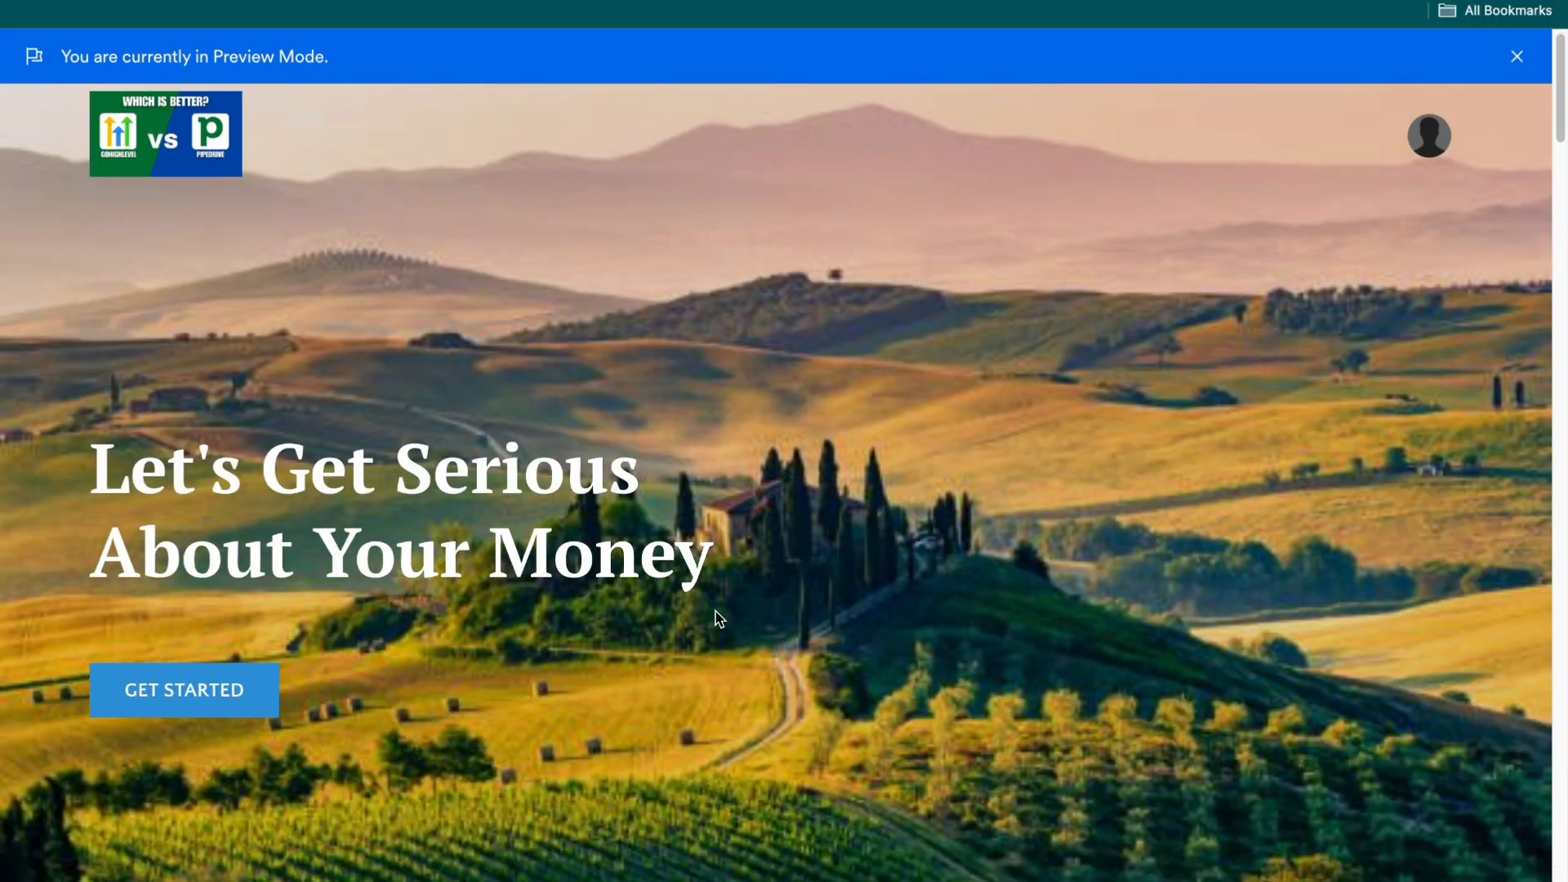
scroll(654, 457, down, 2)
scroll(653, 456, down, 15)
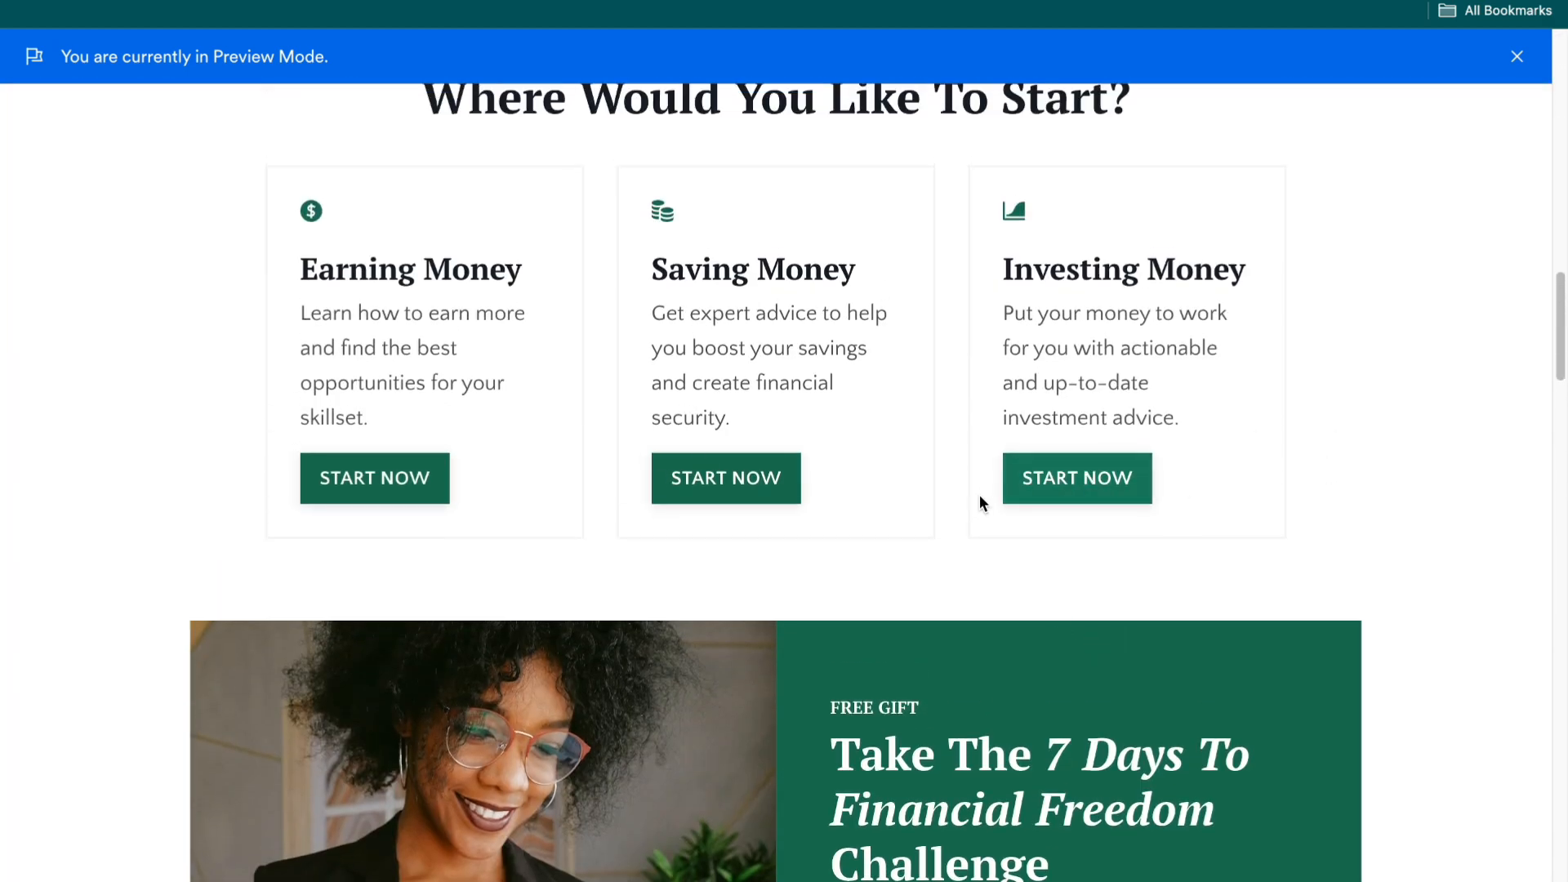
scroll(1200, 423, down, 15)
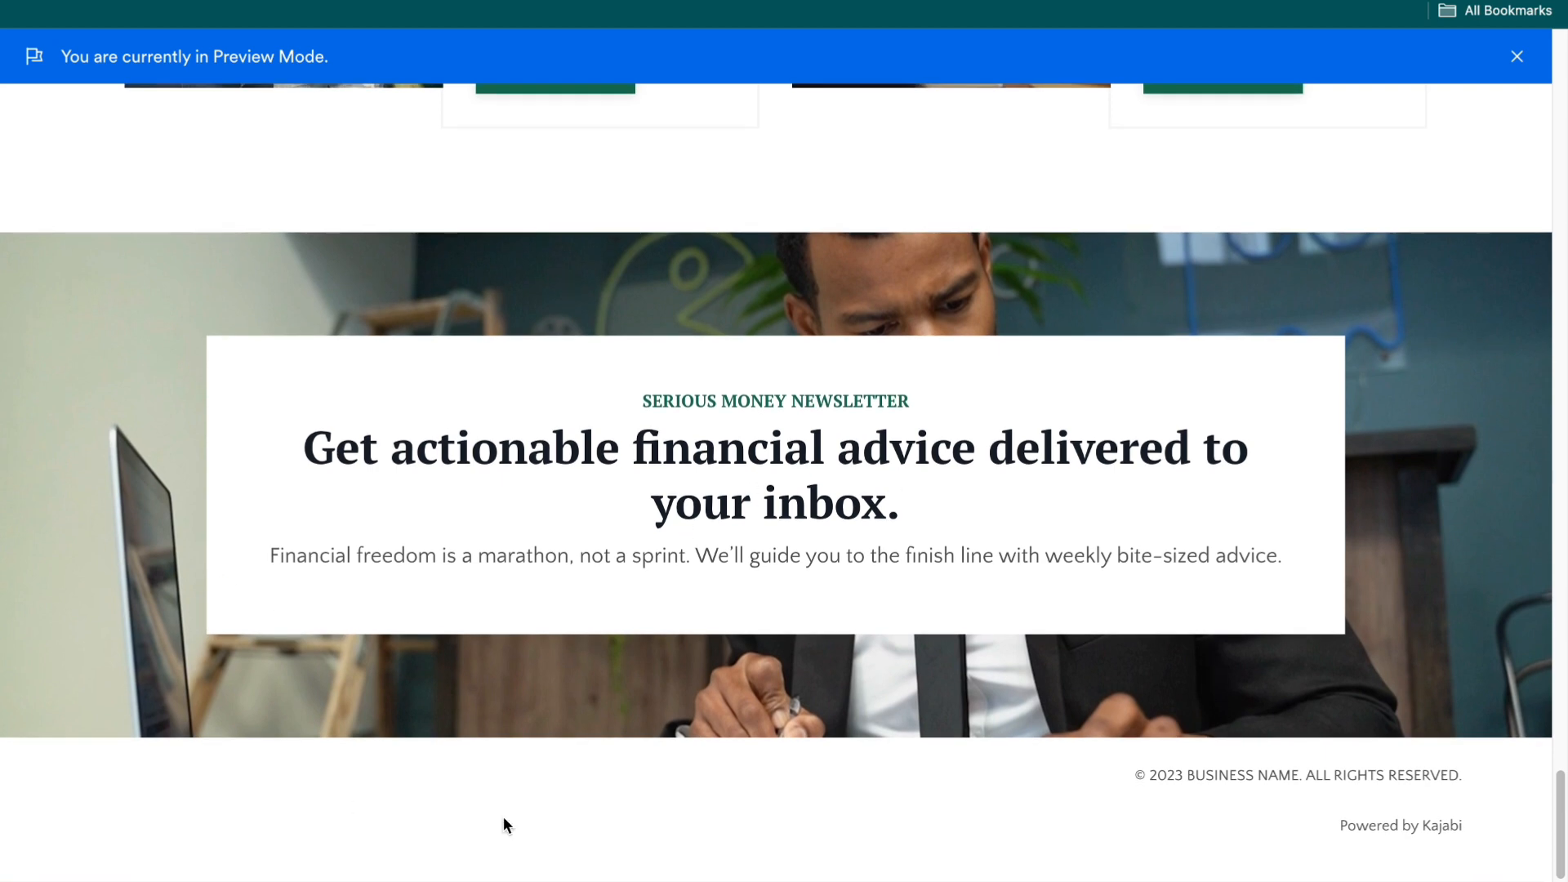
key(super+w)
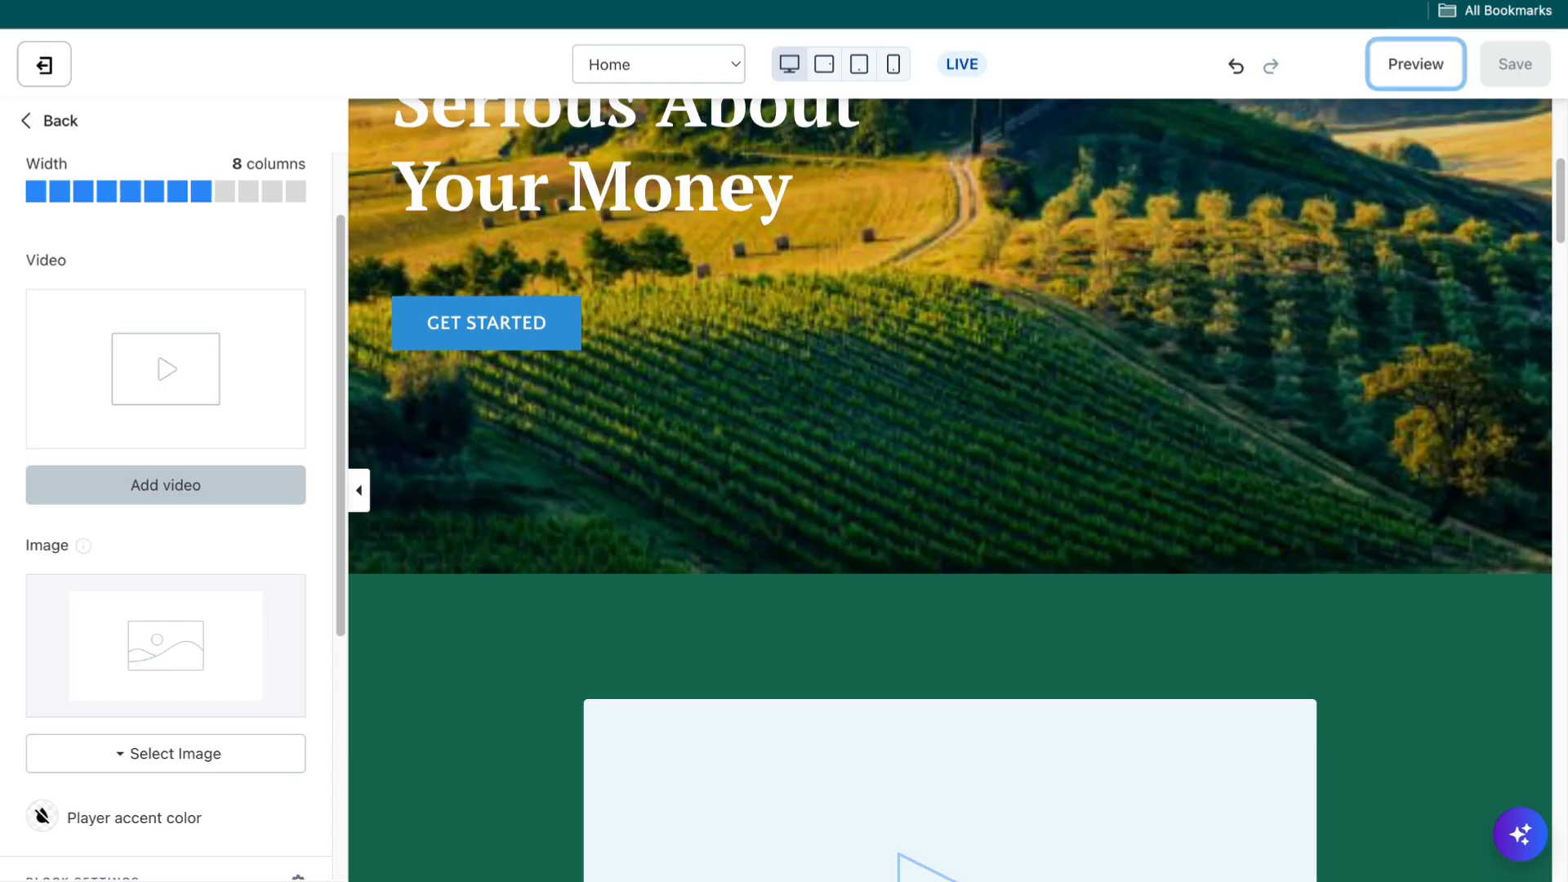
Step: Leave the page editor and open Site Details to review the site's general and homepage settings
click(46, 73)
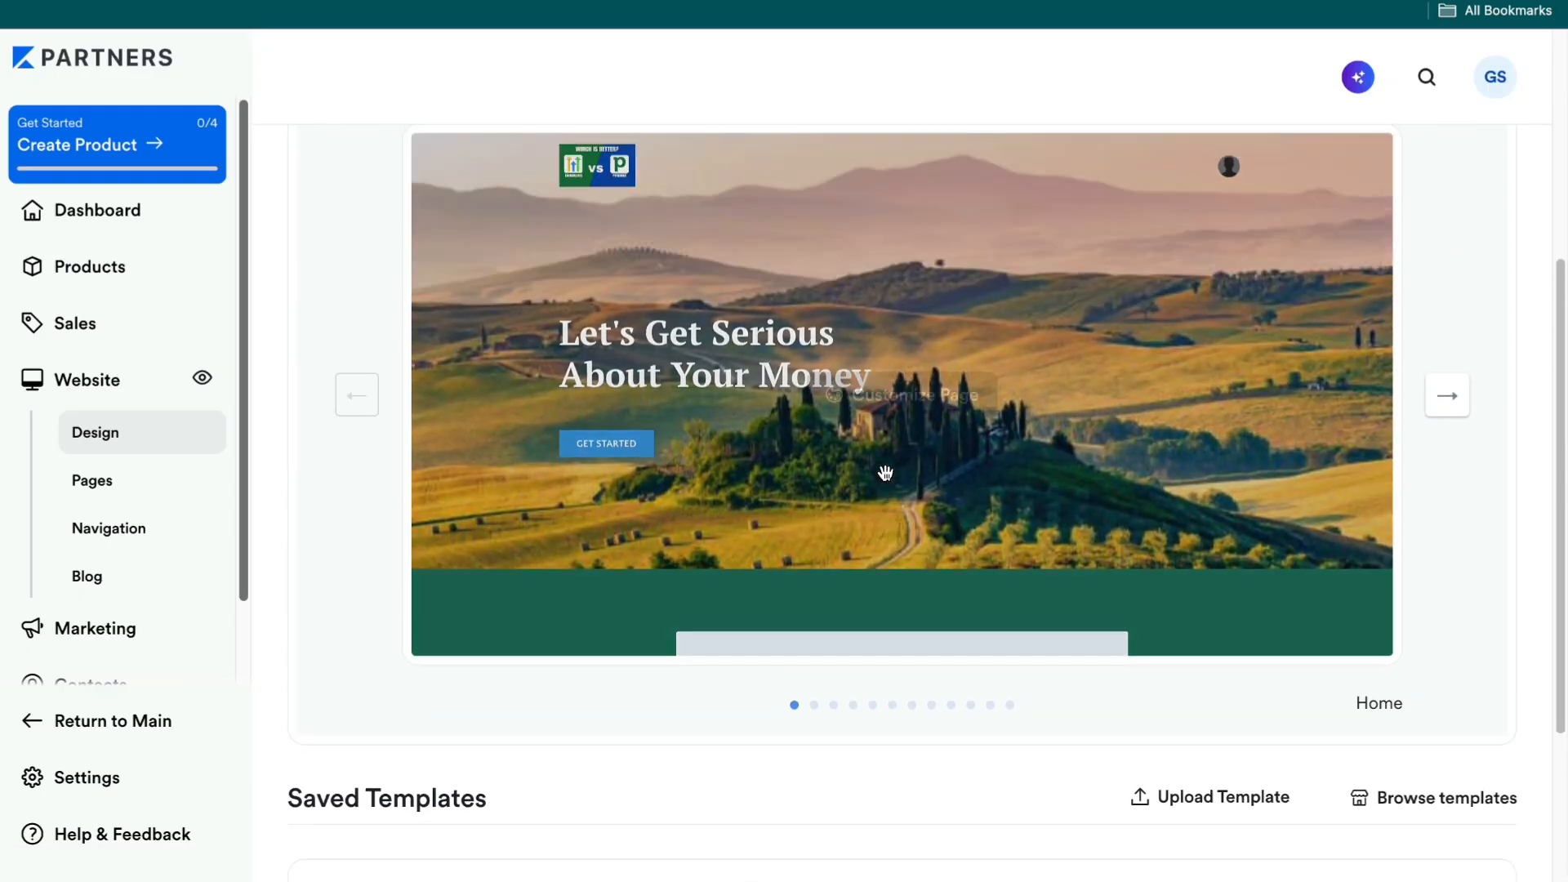
mouse_move(889, 507)
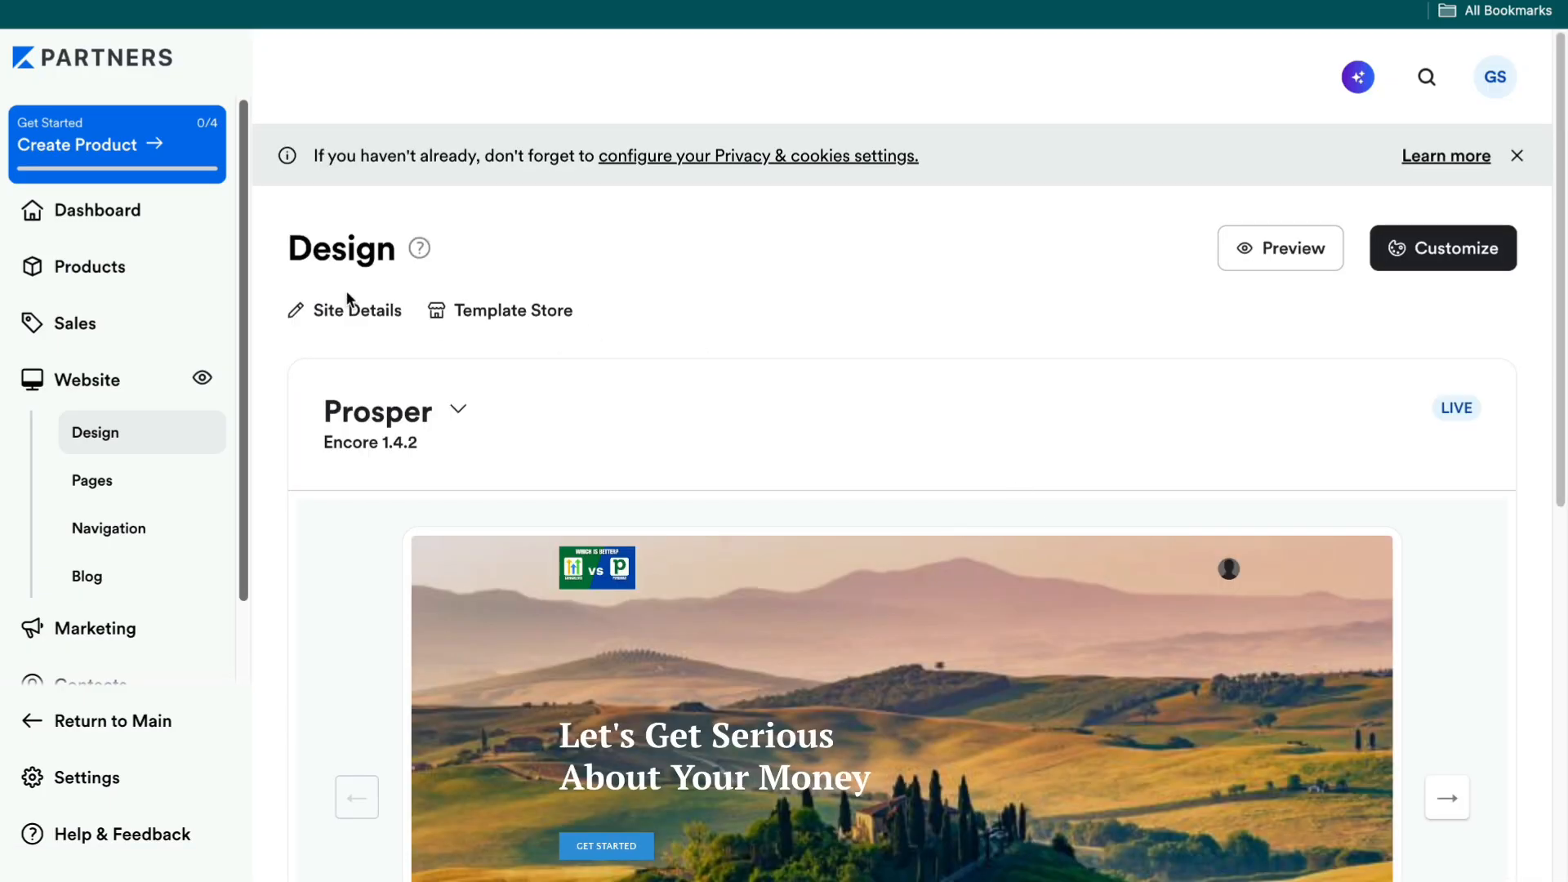
drag(326, 313, 350, 317)
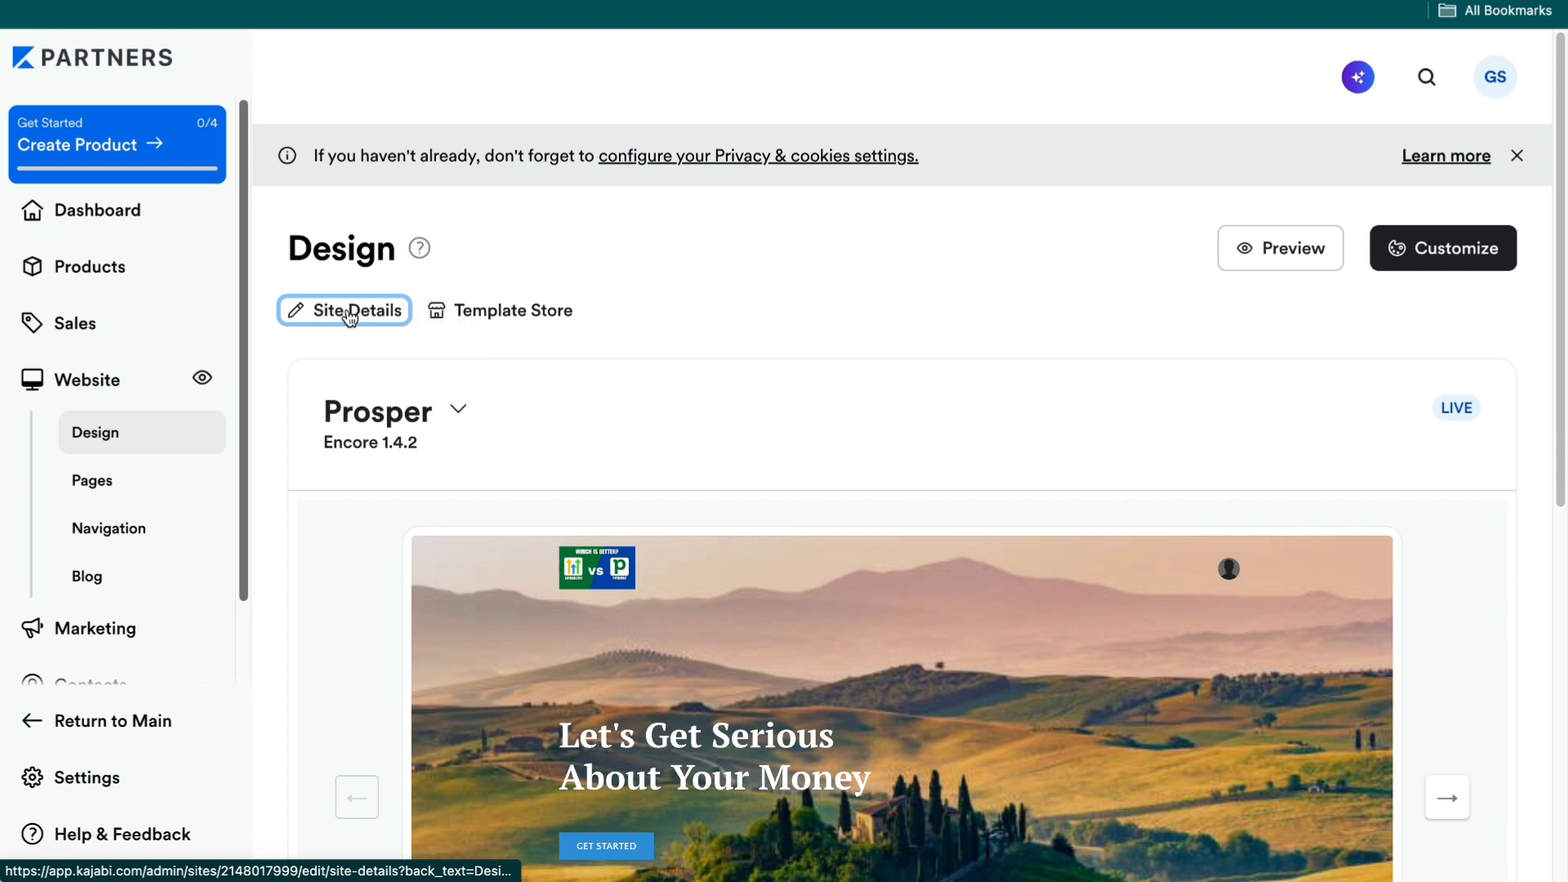
click(350, 316)
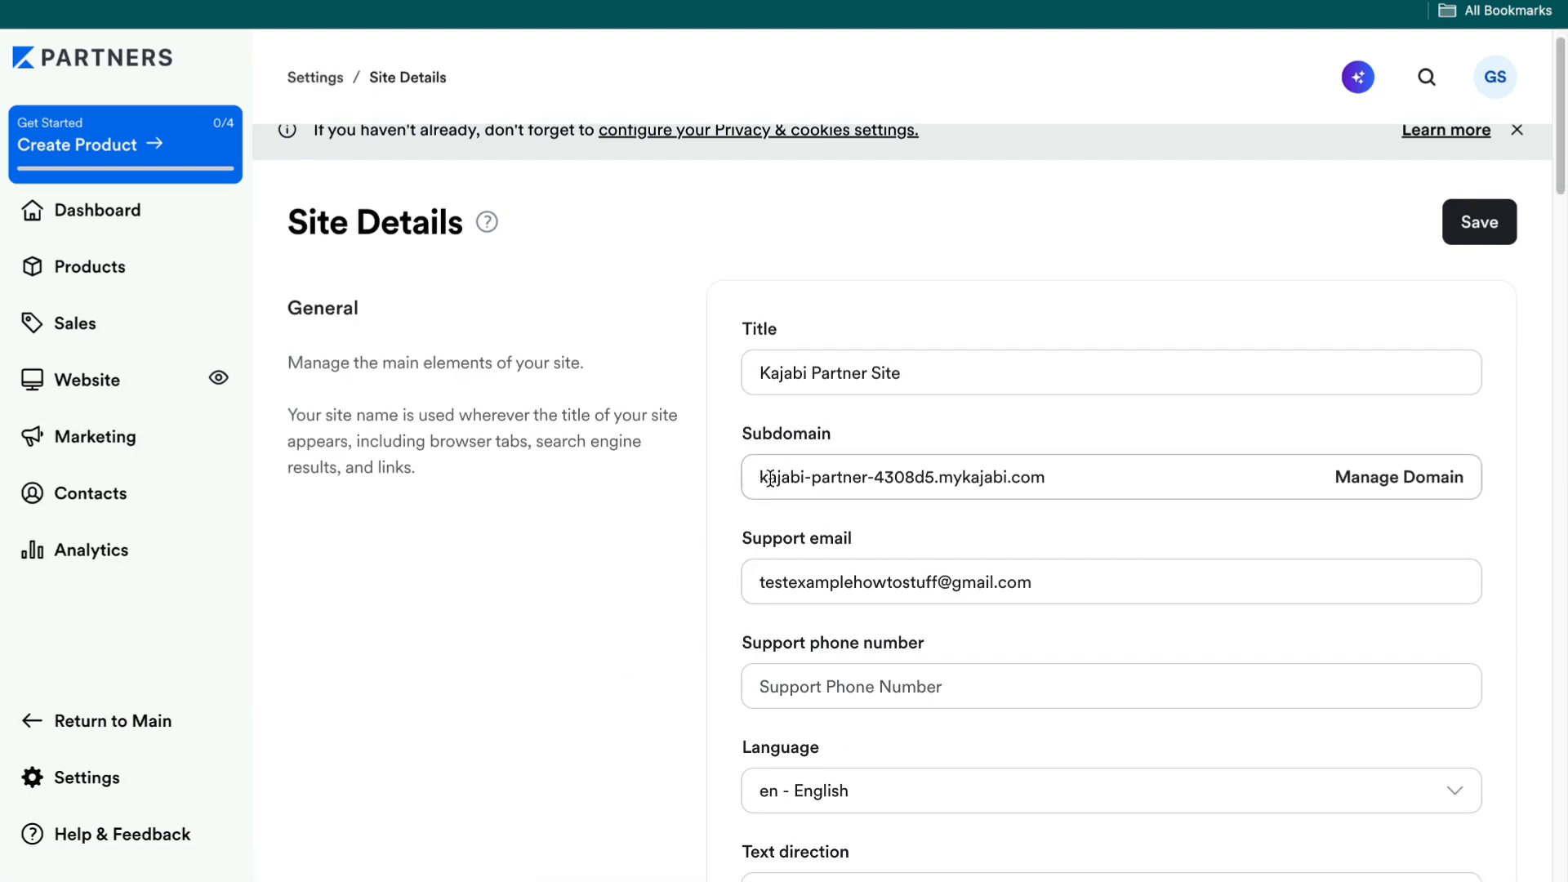
scroll(742, 546, down, 5)
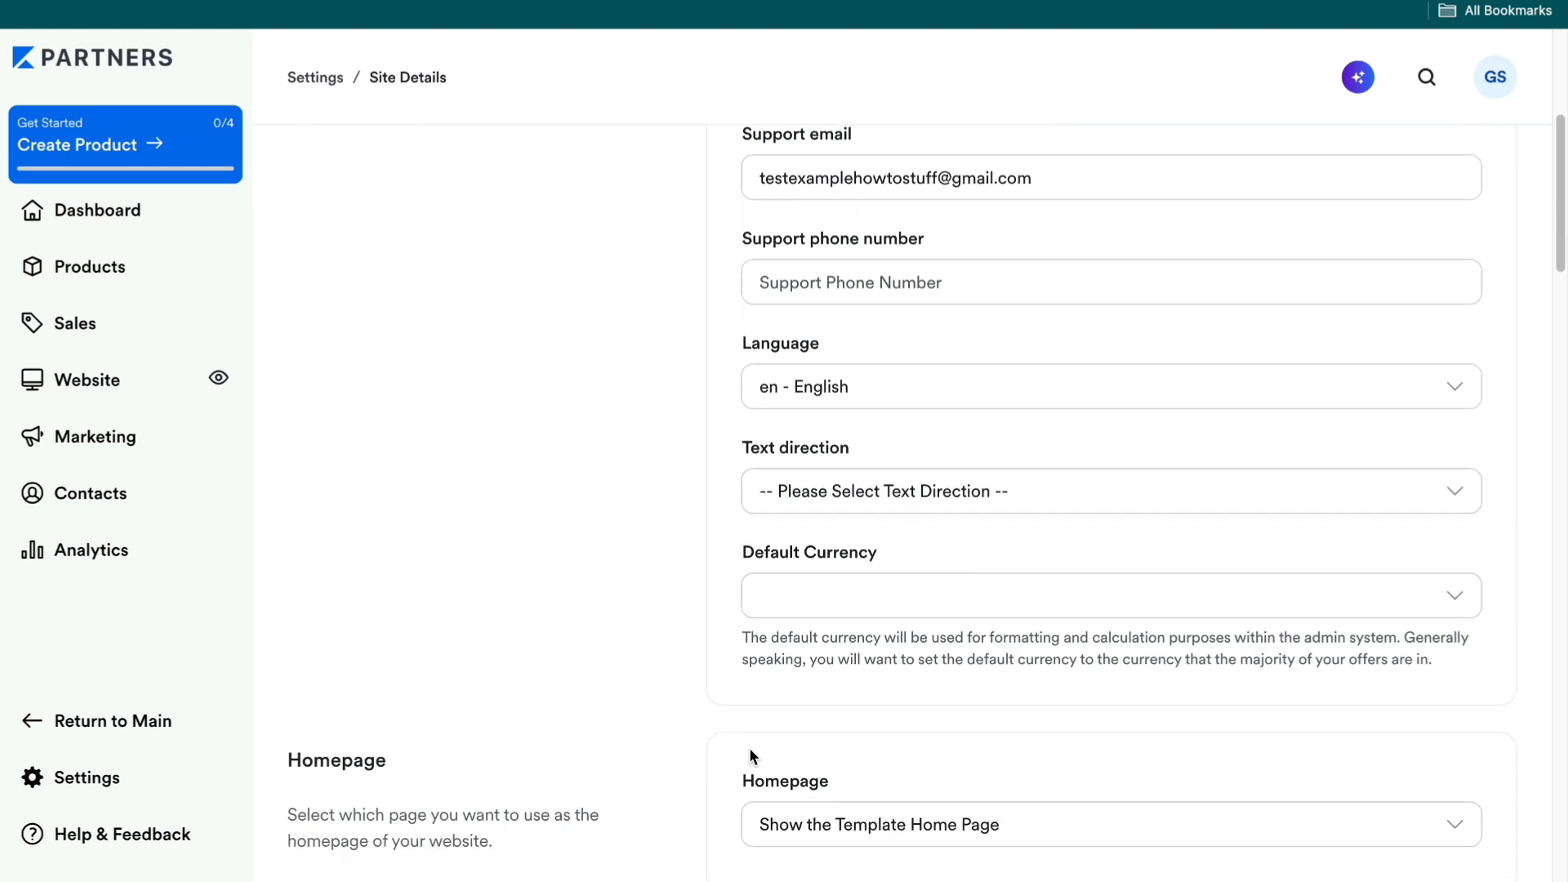
scroll(760, 734, down, 6)
scroll(818, 735, down, 10)
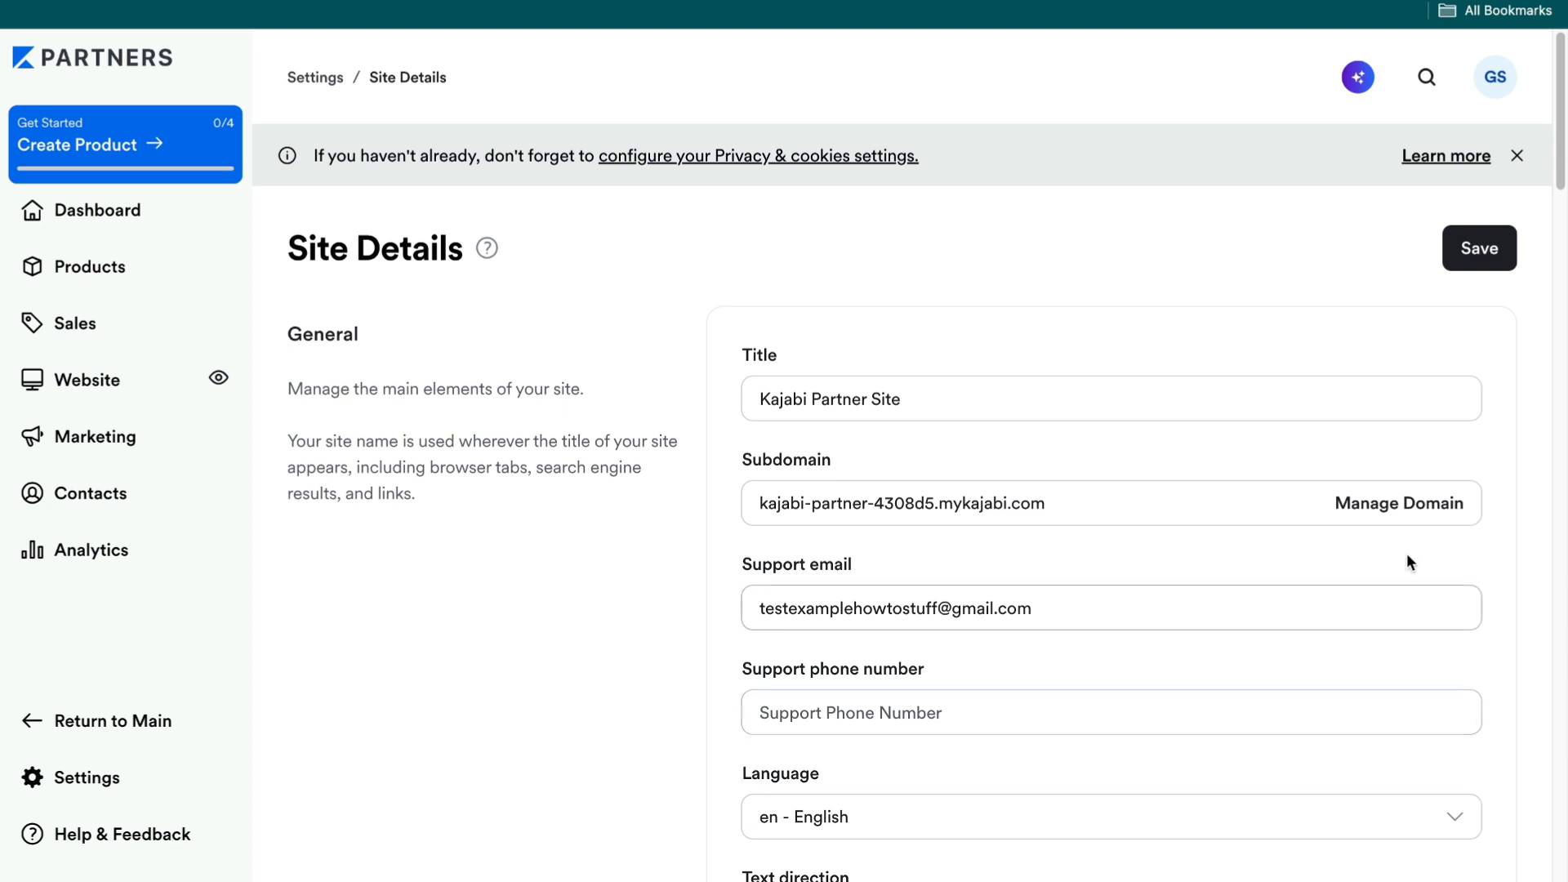
Step: Open the site's domain management, dismiss the webmail warning, and view the connection options for setting up a custom domain
click(1401, 506)
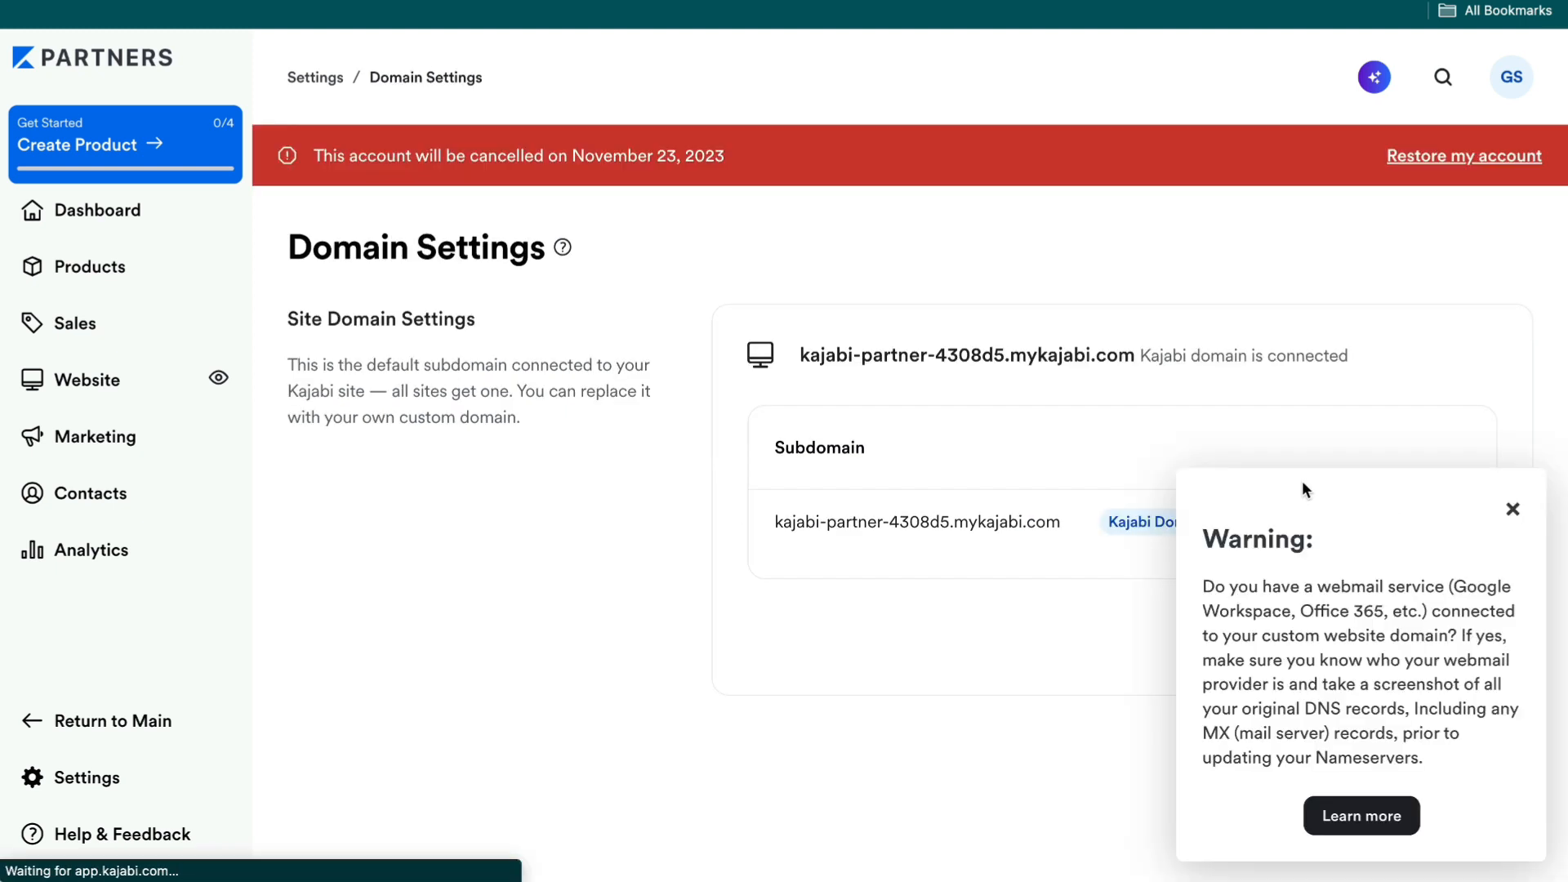
click(1510, 509)
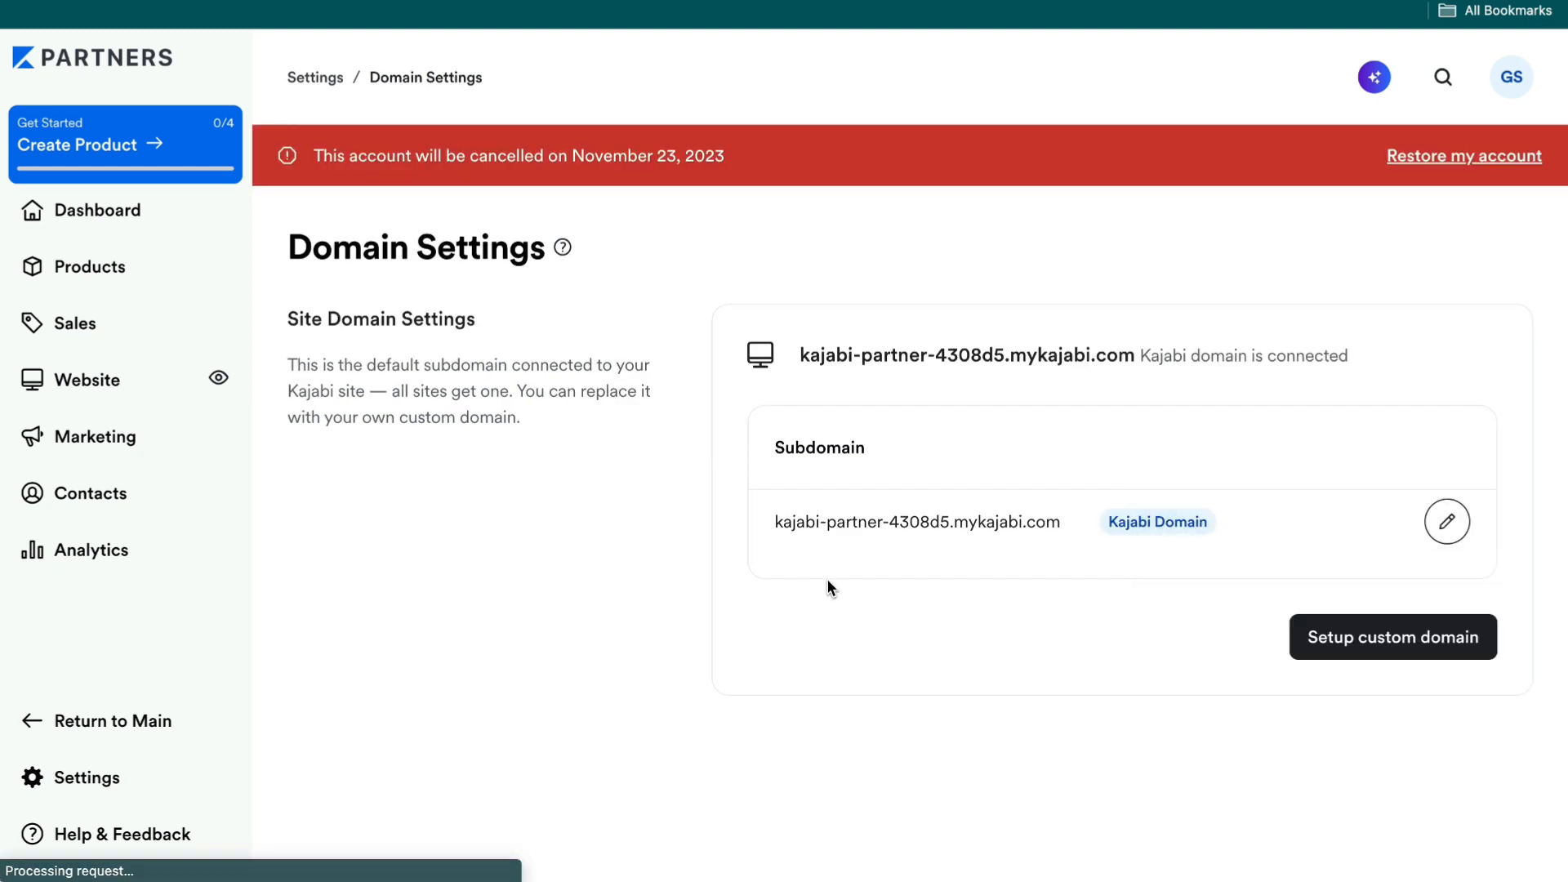
click(1390, 658)
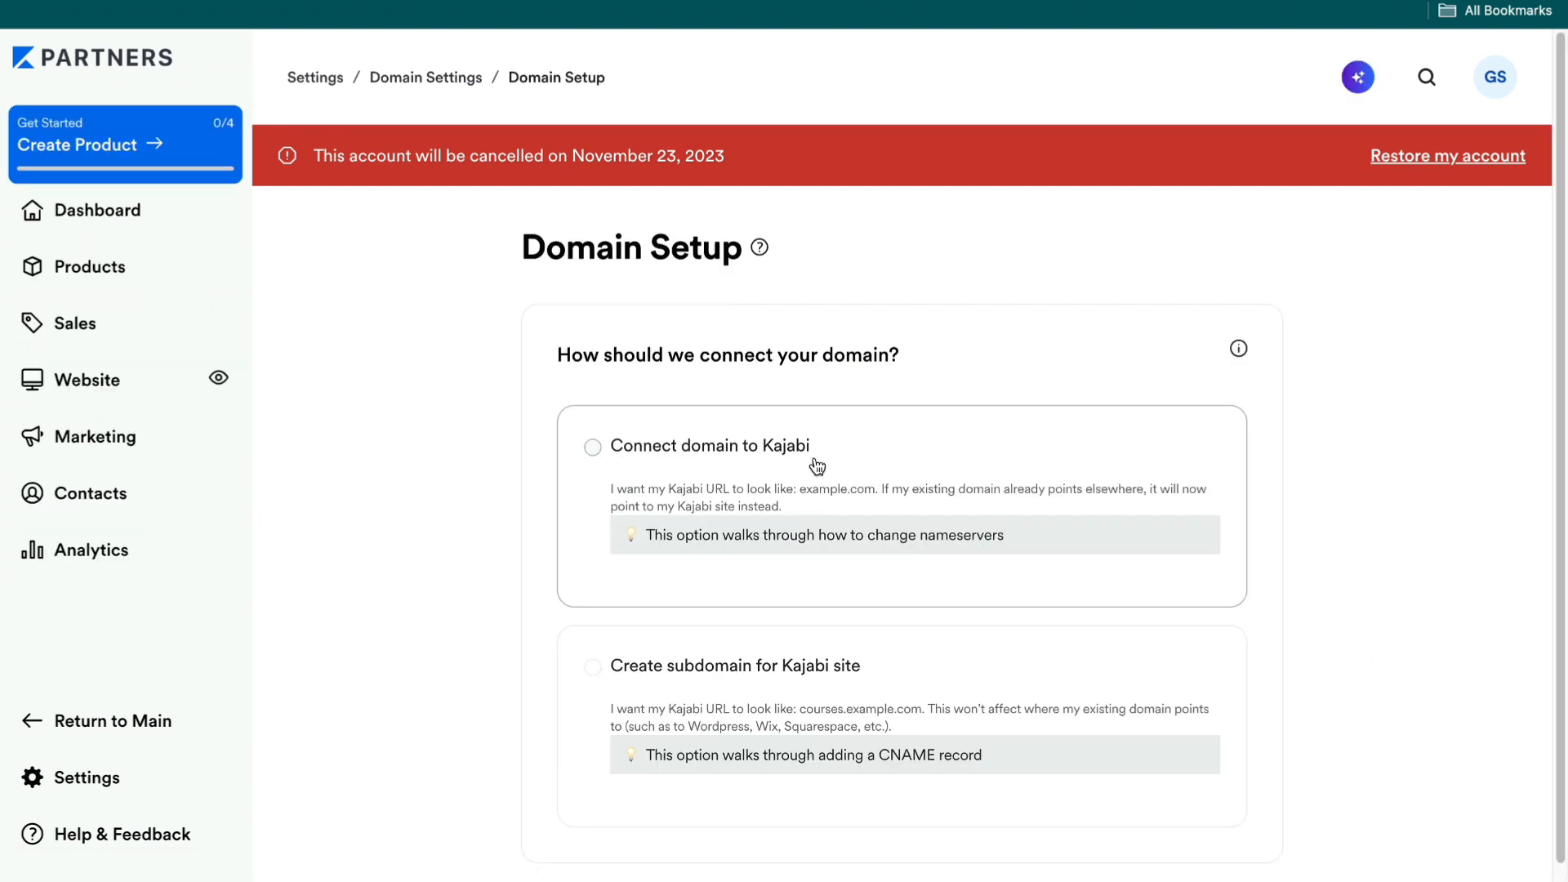
scroll(644, 575, down, 1)
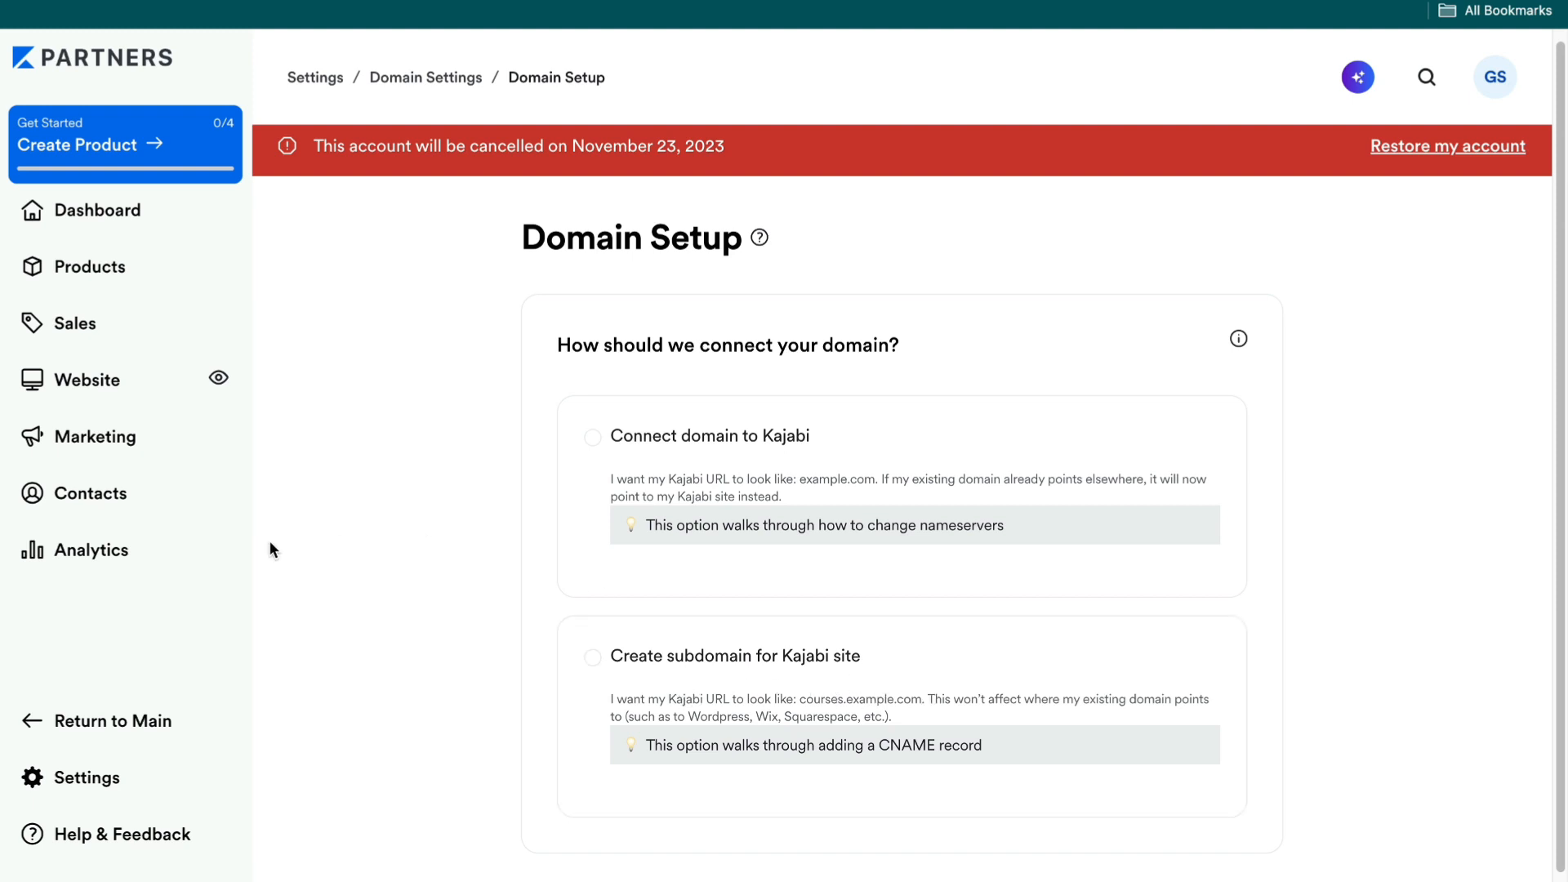
Step: Open the website's Design page, preview the live site down to its footer, and close the preview
click(129, 379)
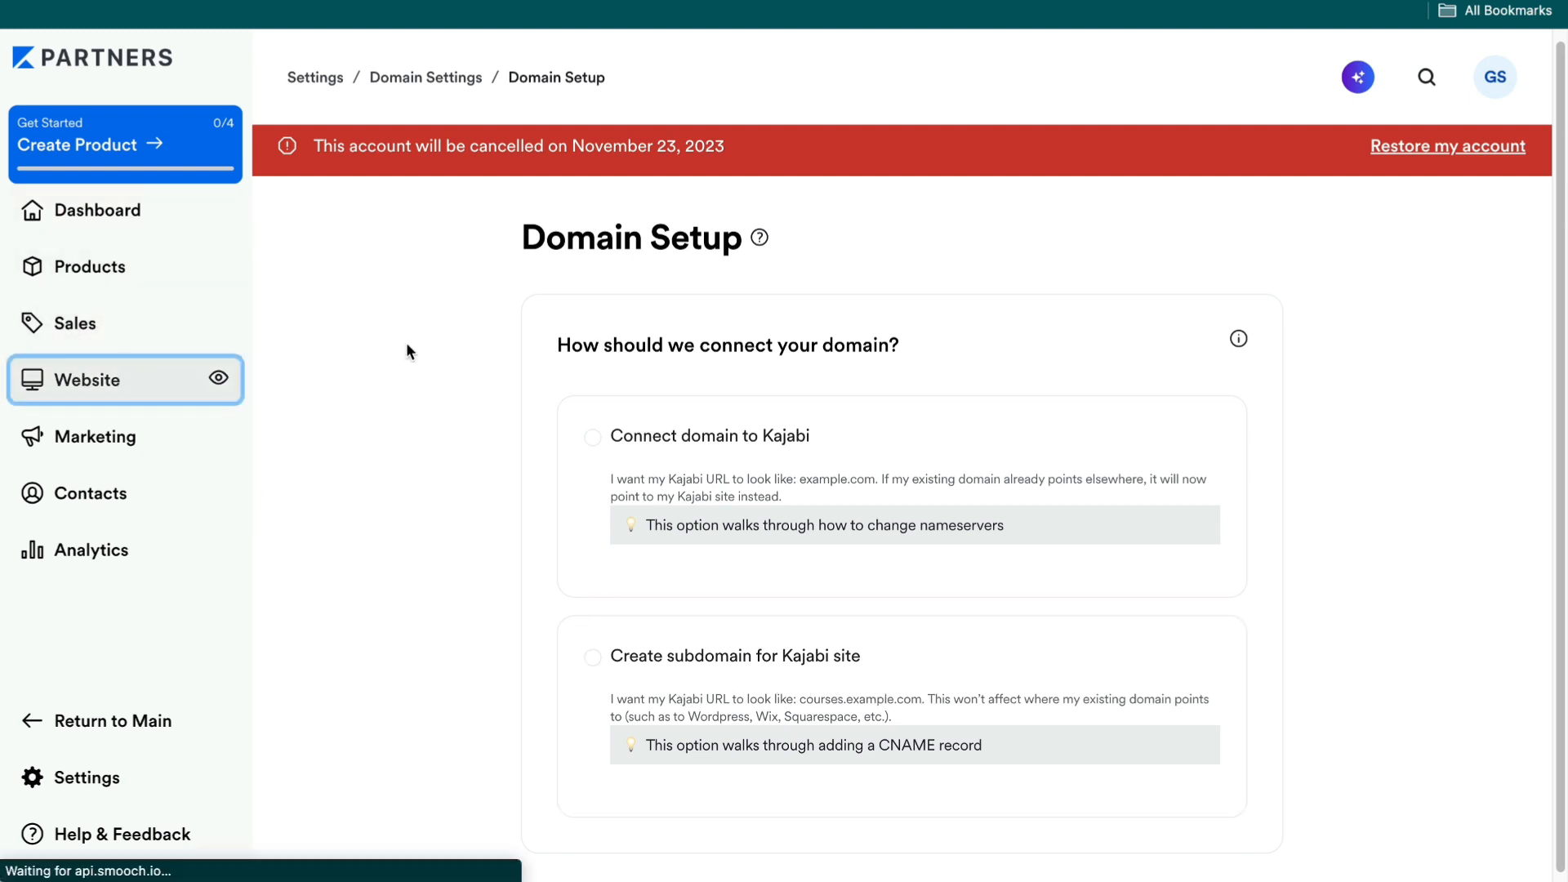
click(1279, 259)
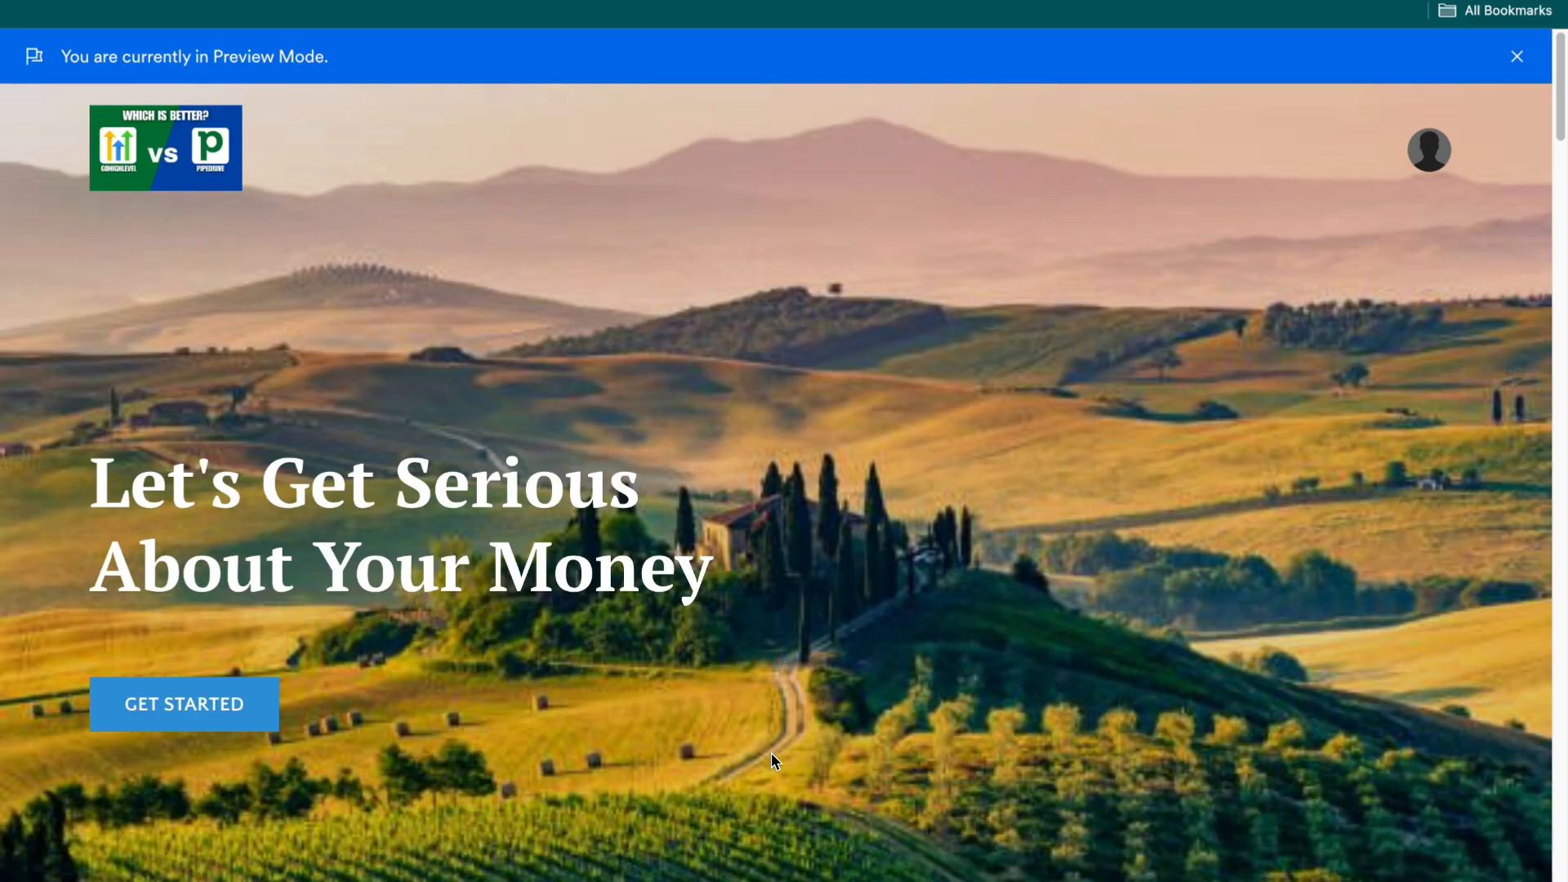
scroll(770, 752, down, 20)
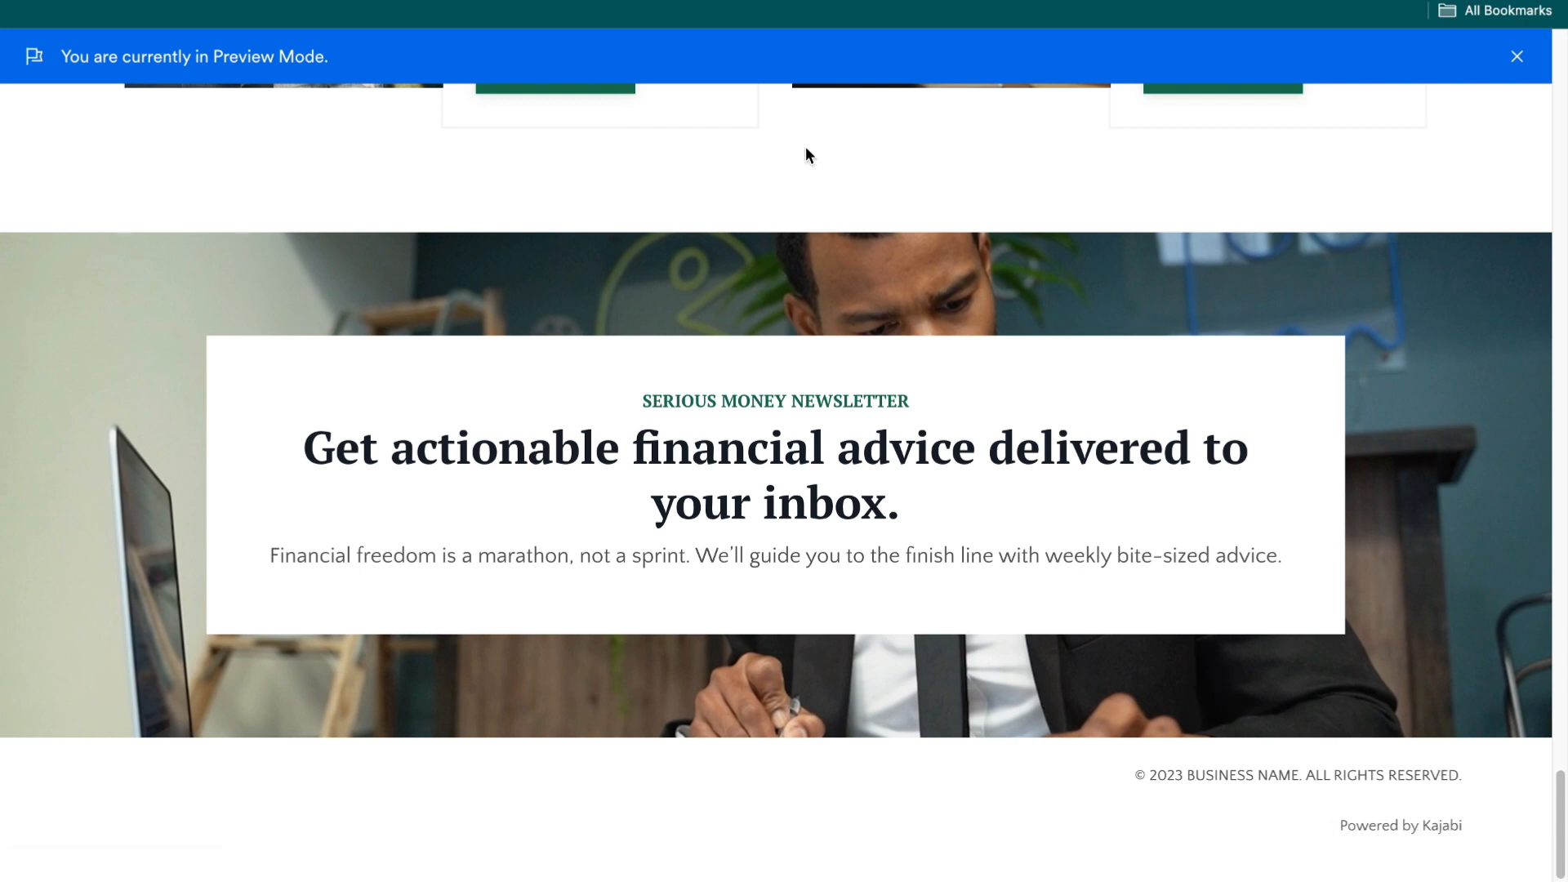
key(super+w)
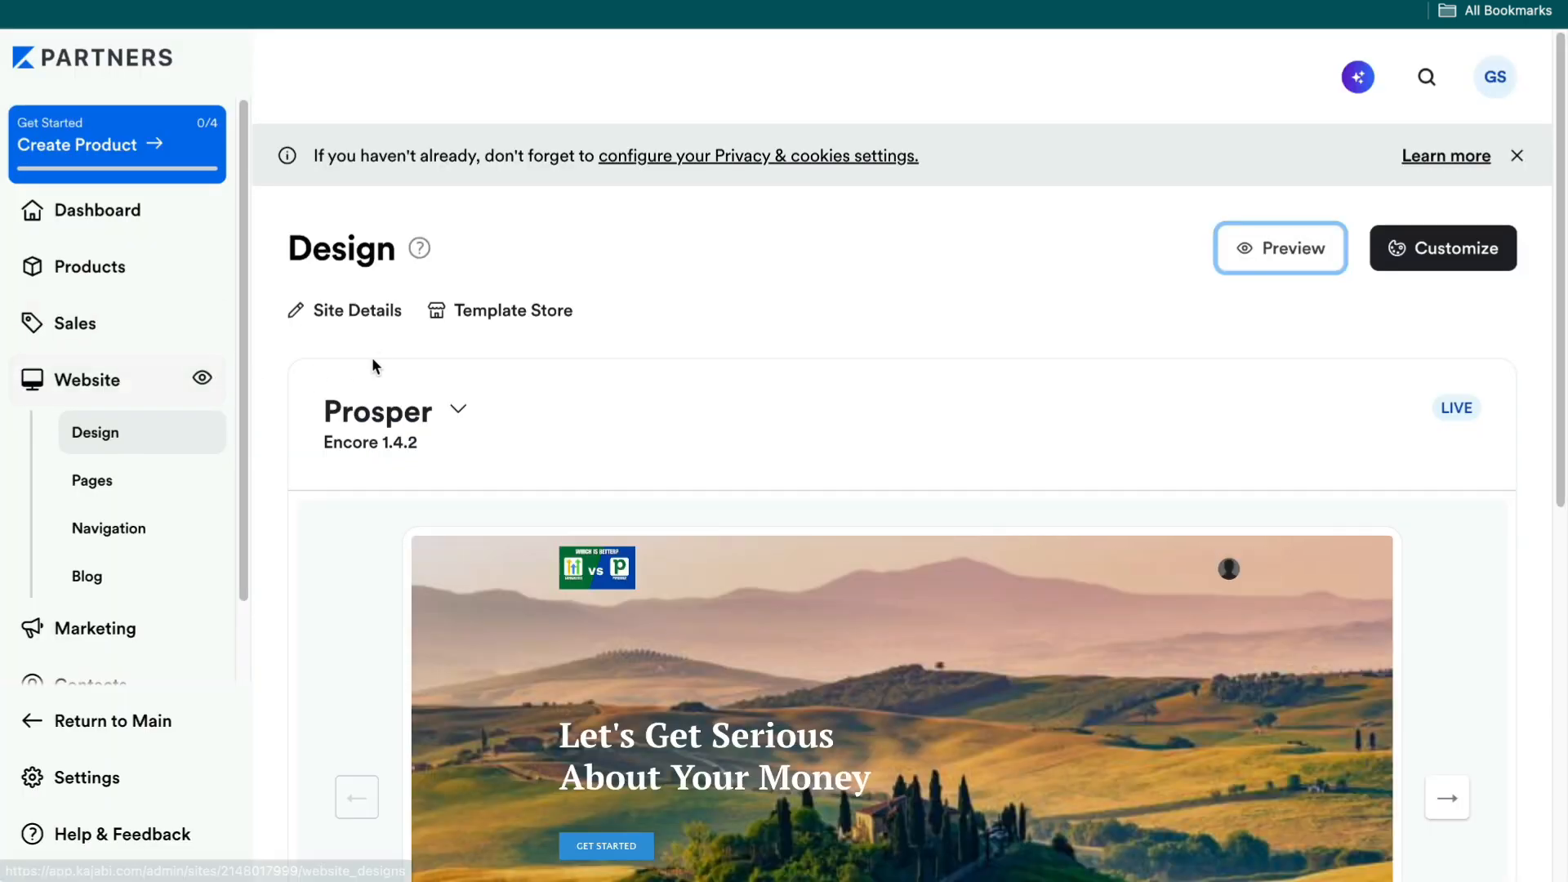
Step: Turn off the "Powered by Kajabi" display under Kajabi branding in Site Details, save, and check the previewed site's footer
click(334, 322)
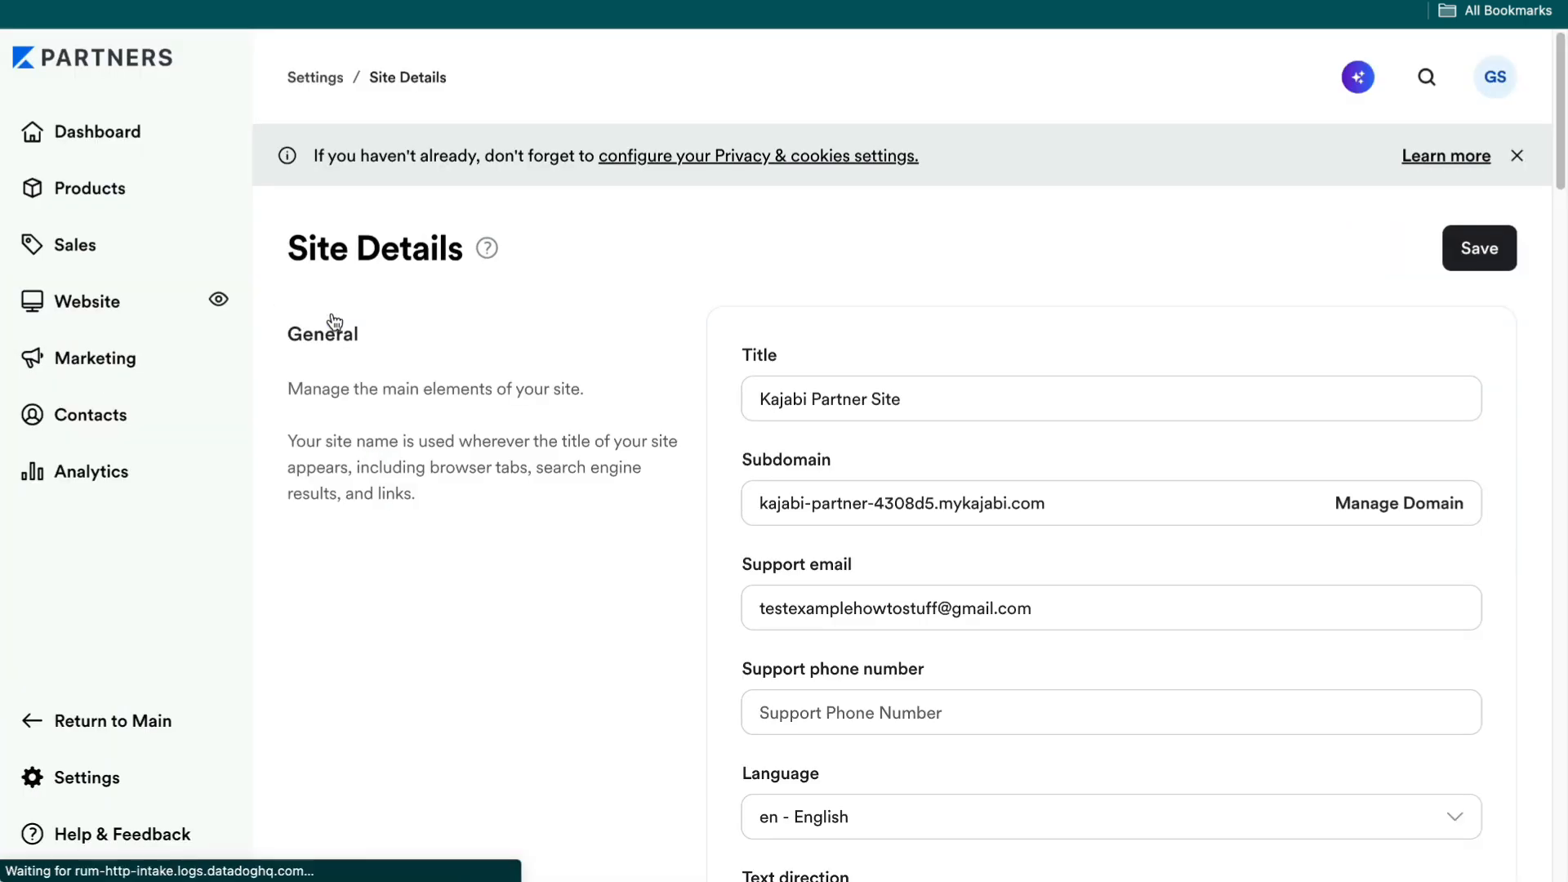
scroll(618, 602, down, 10)
scroll(618, 603, down, 15)
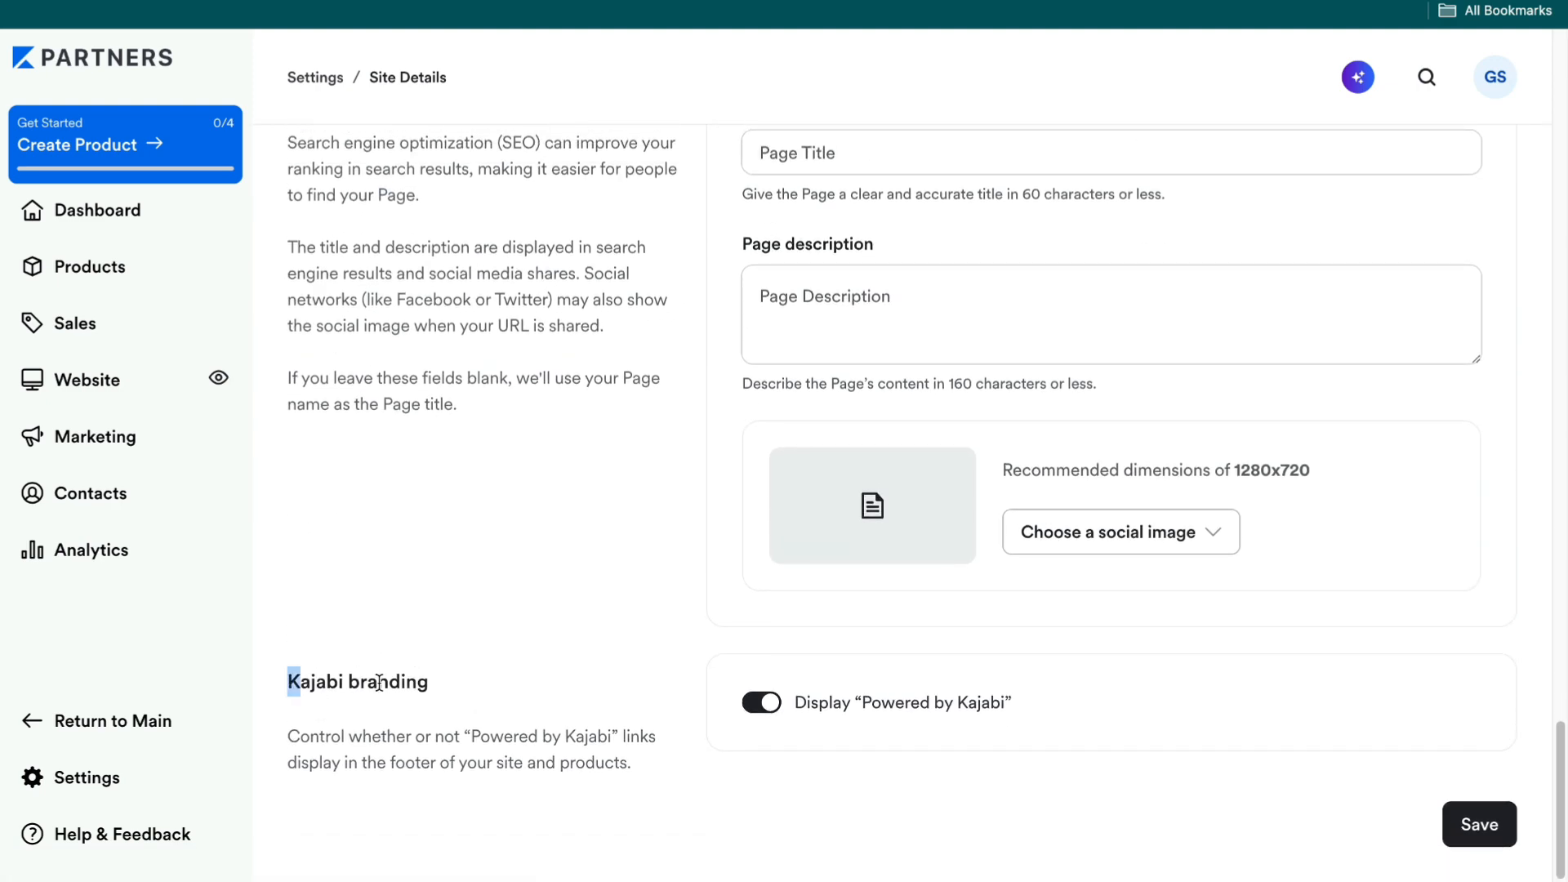
drag(299, 685, 499, 686)
click(751, 732)
click(765, 705)
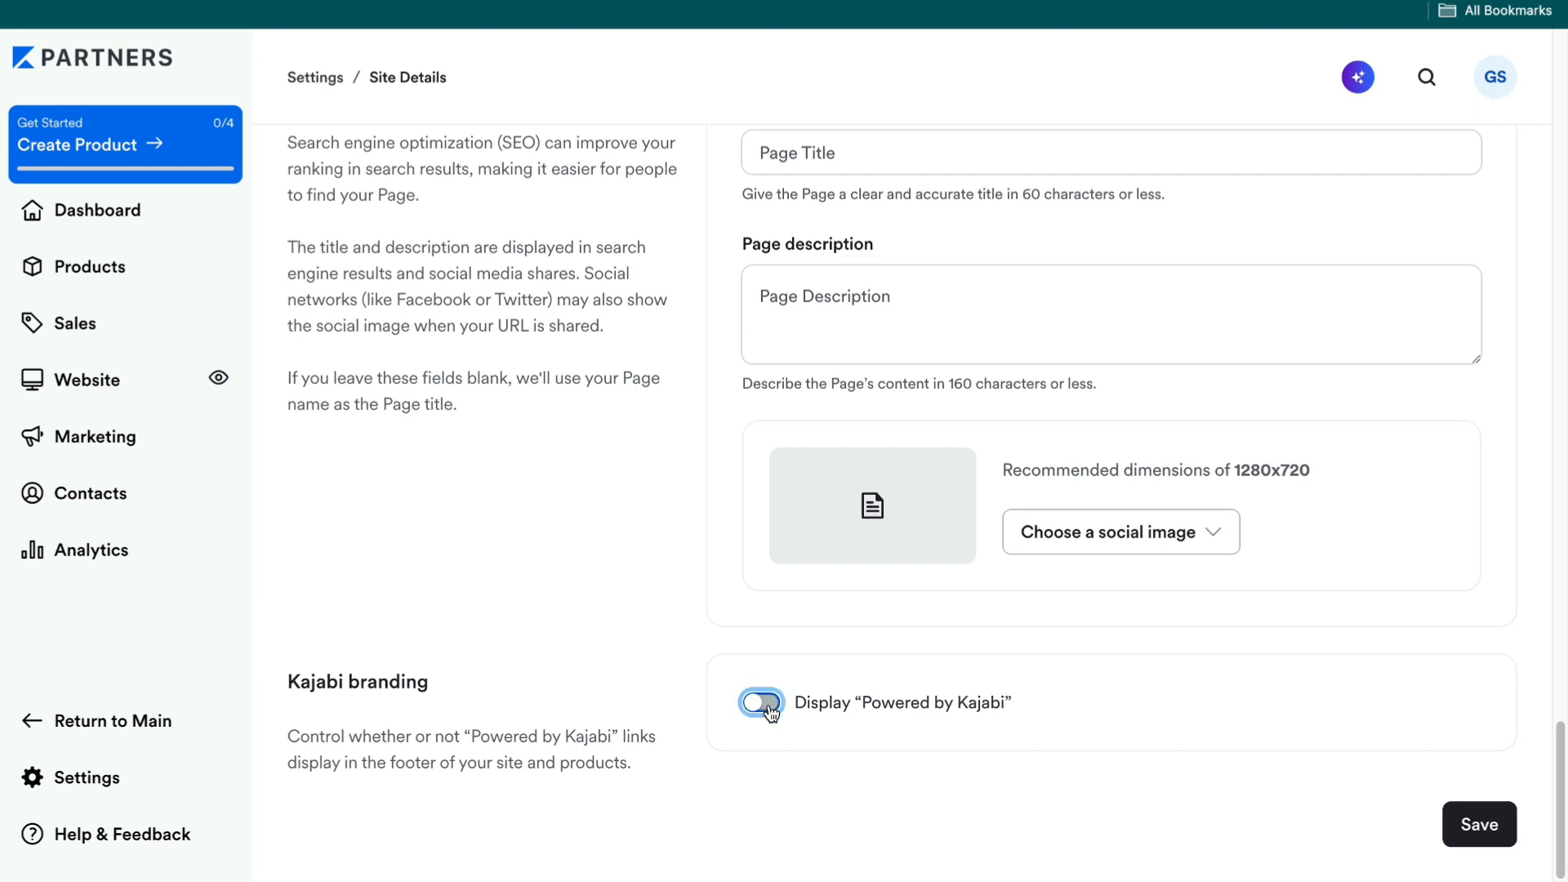
click(1501, 816)
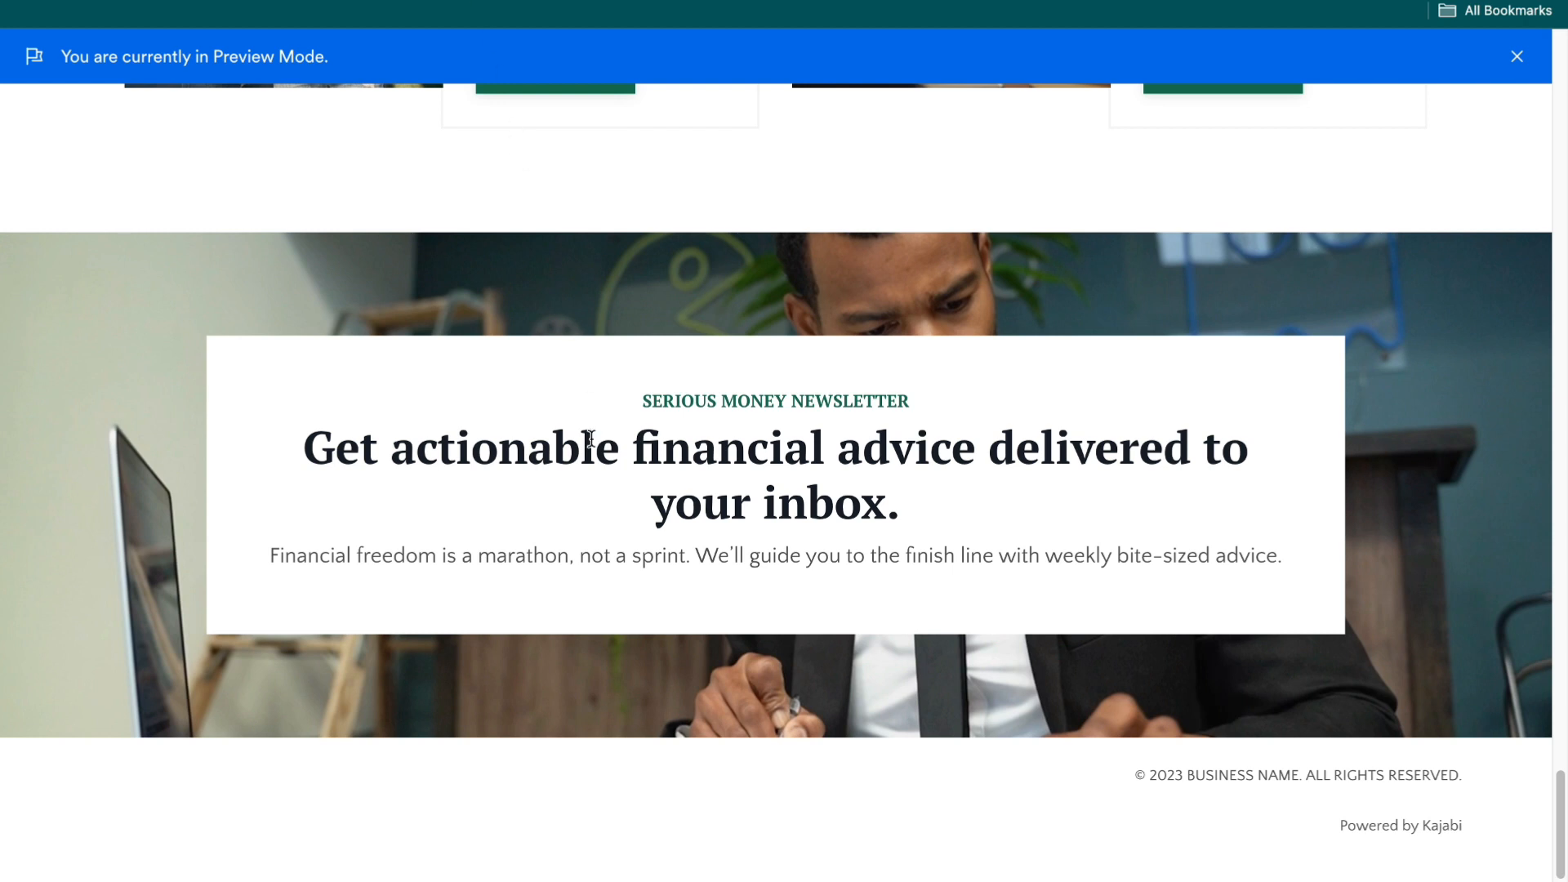
scroll(783, 490, up, 2)
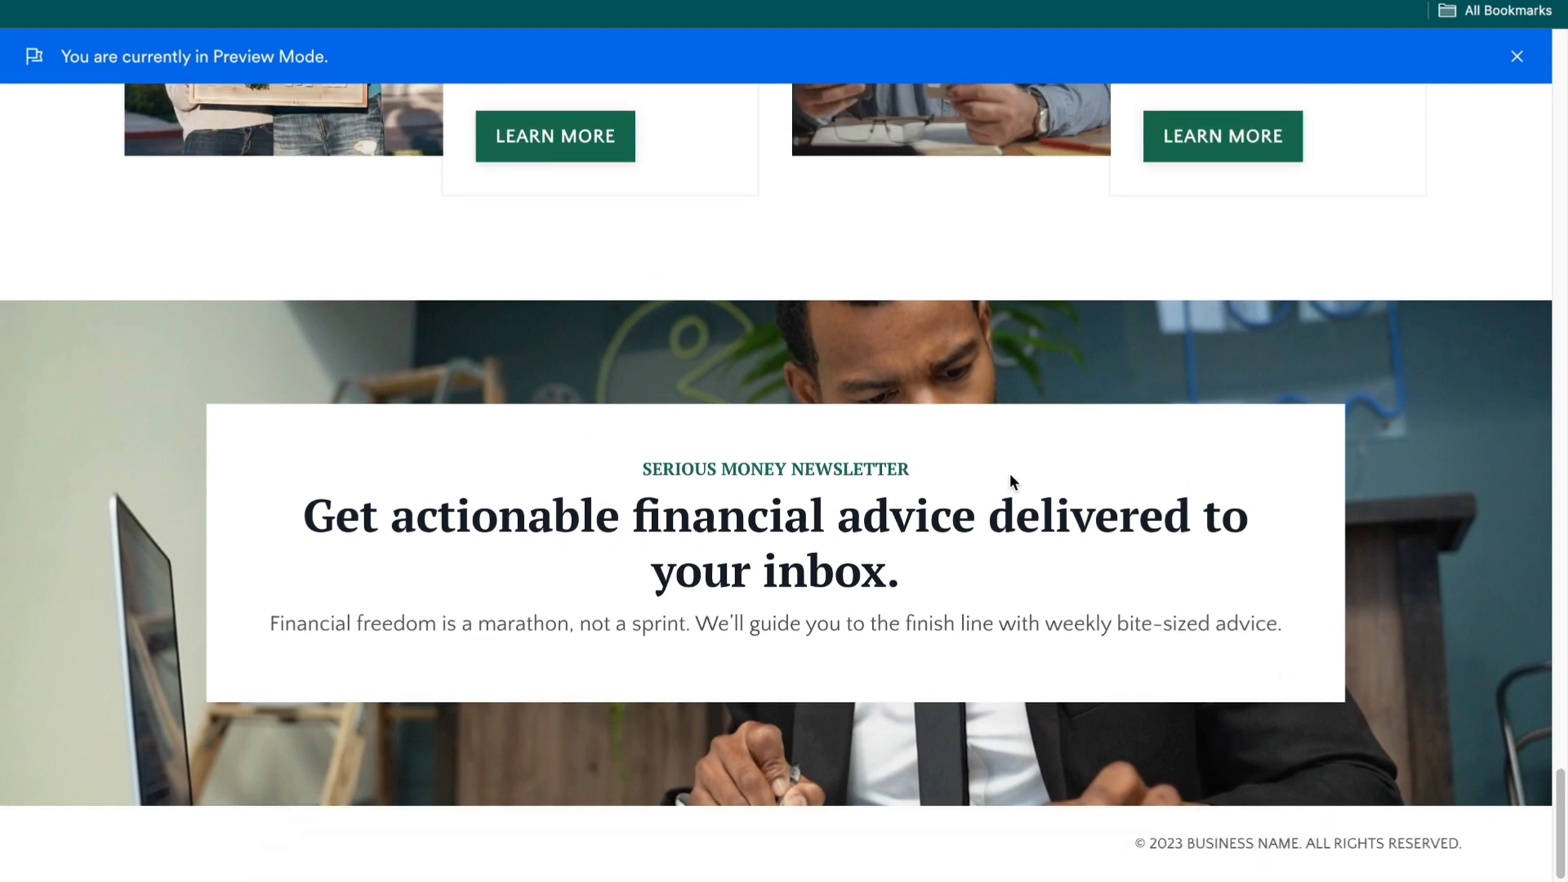
click(493, 25)
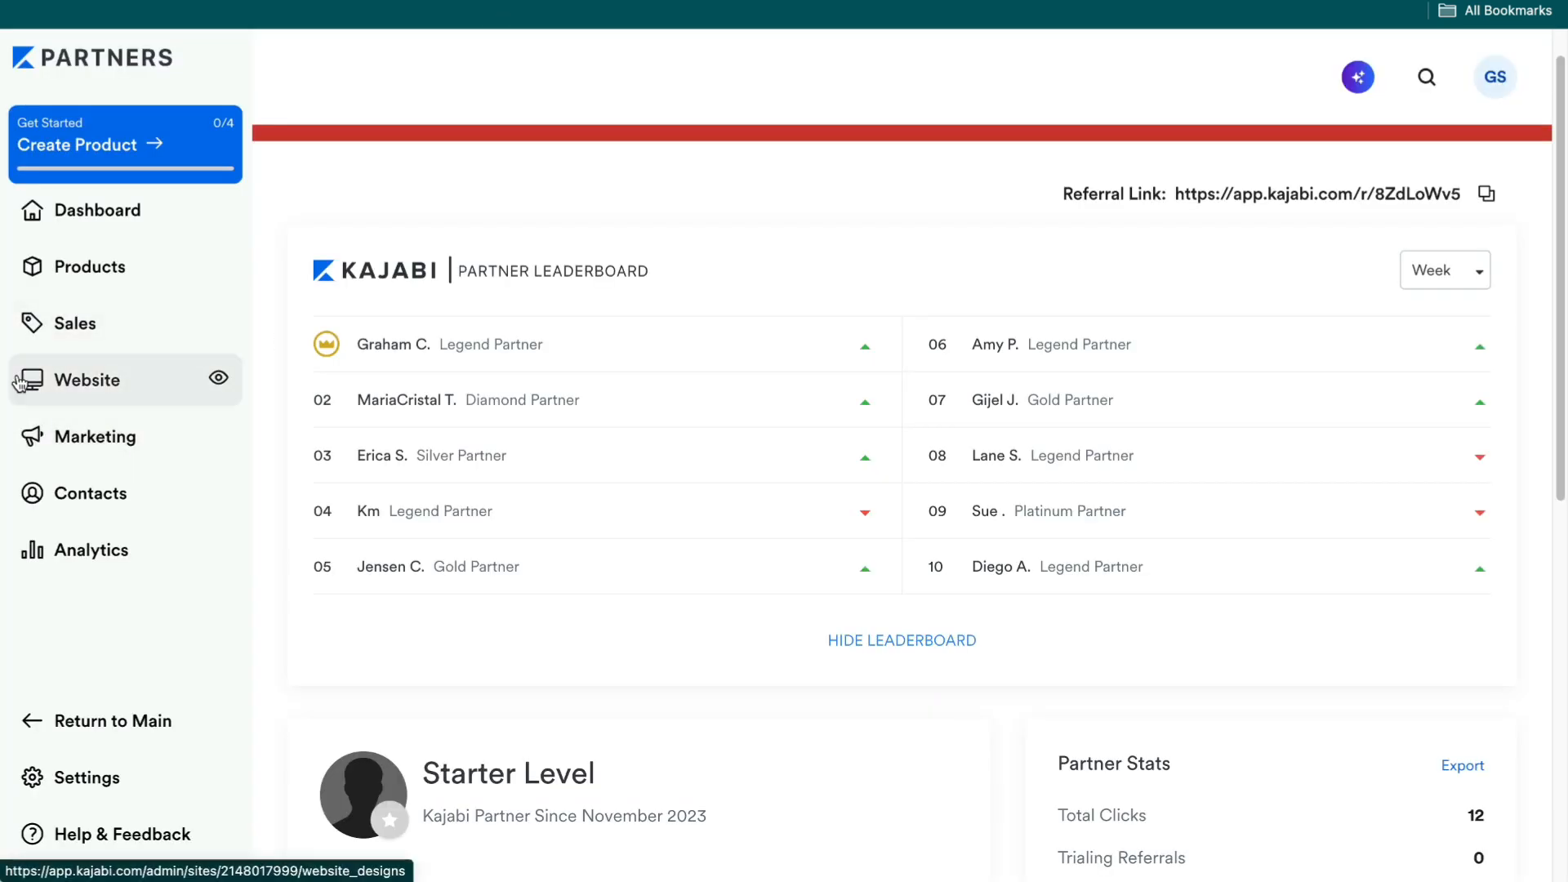
Step: Open Analytics, look through the available report types, and open the Page Views report
click(92, 561)
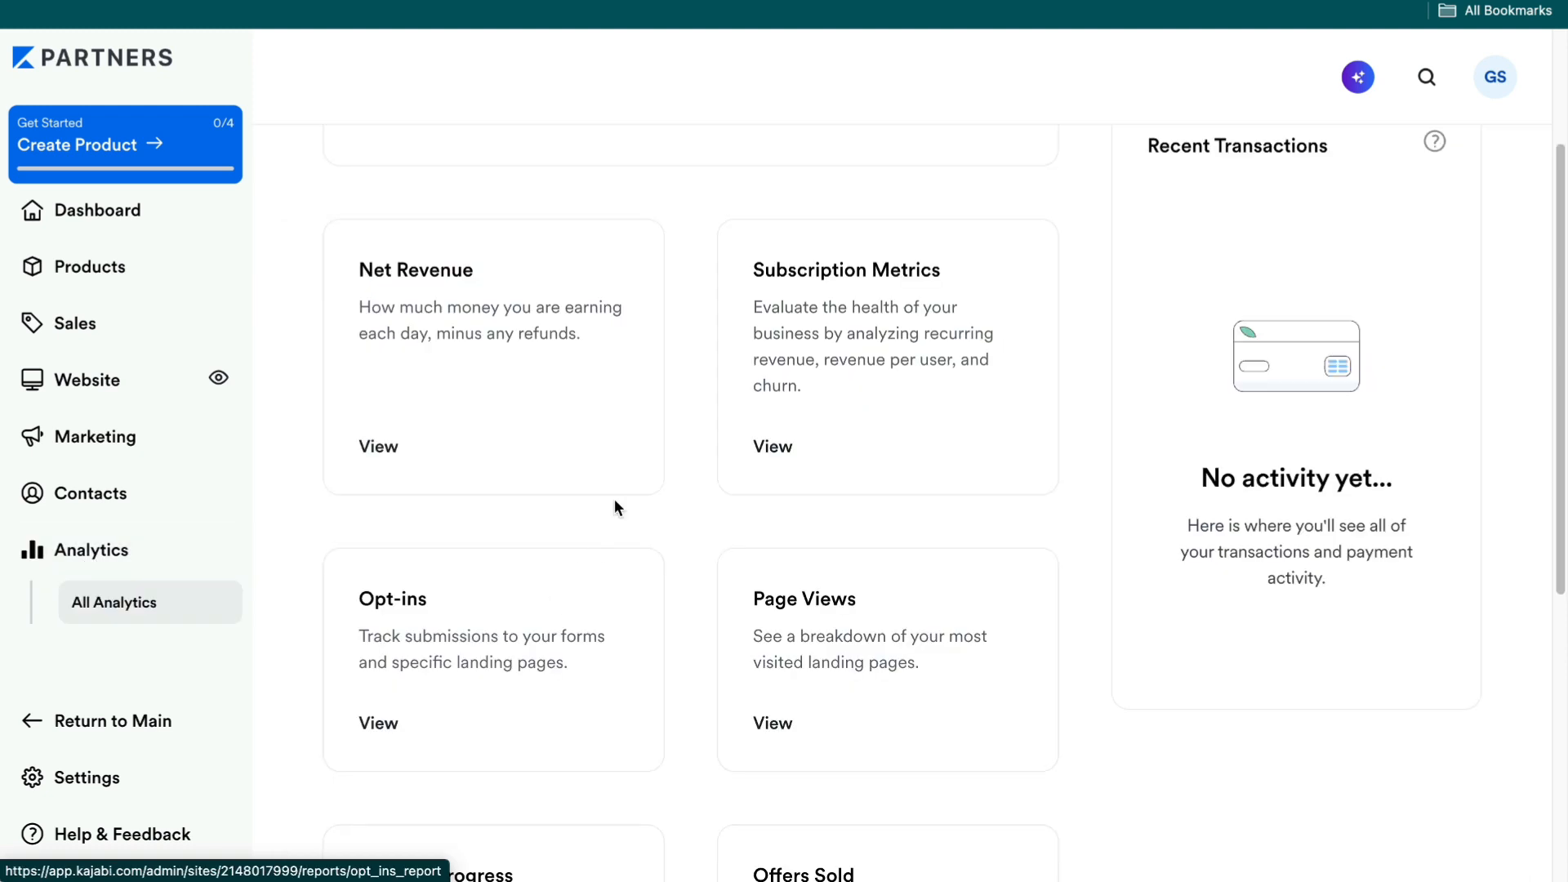
scroll(742, 539, down, 4)
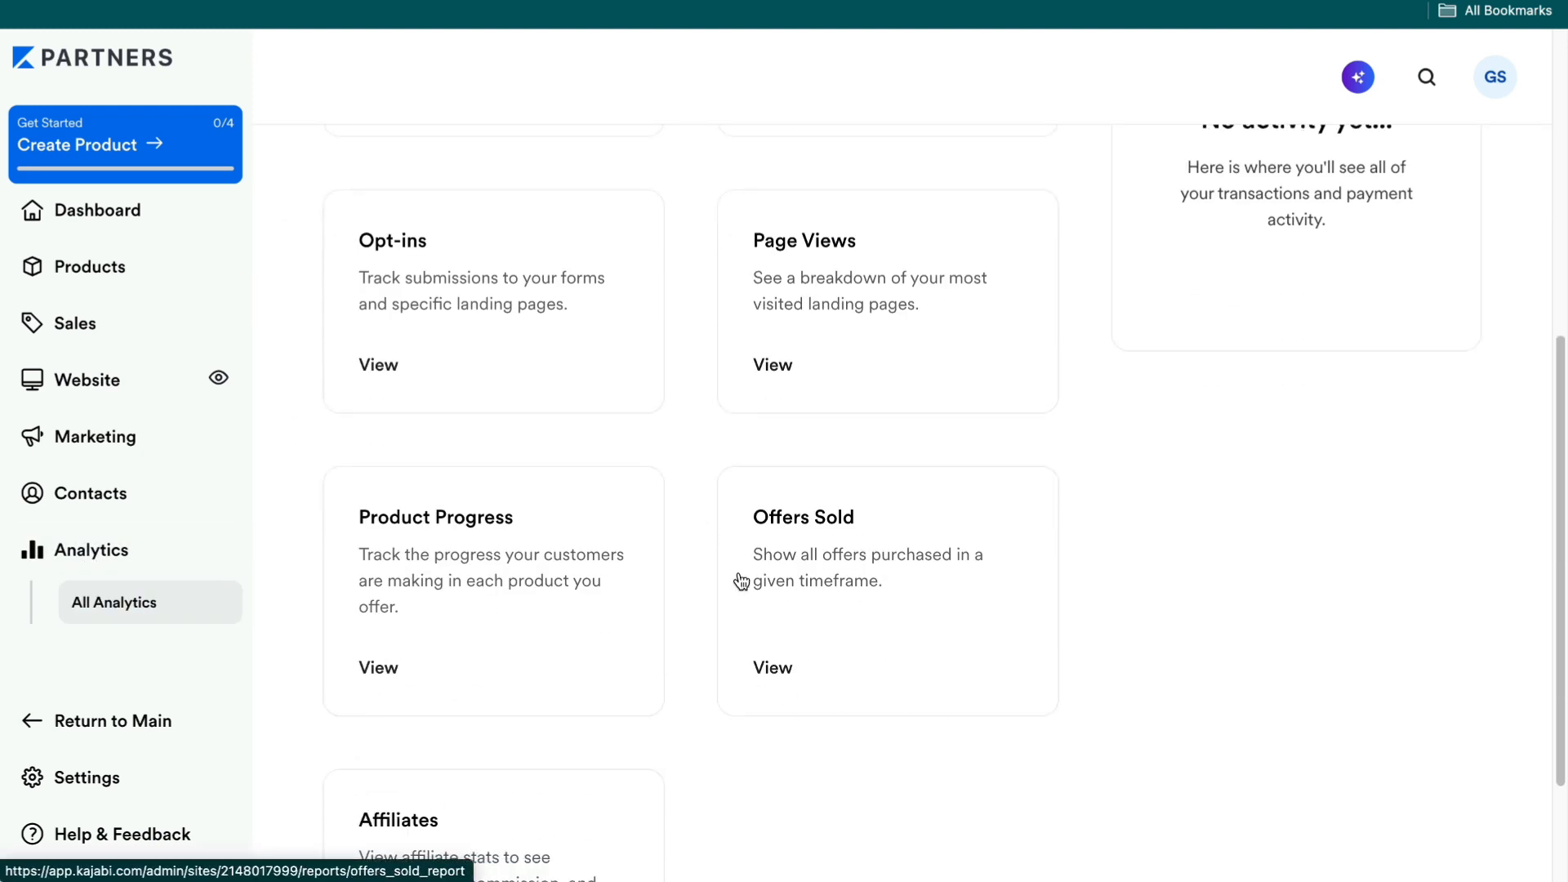
scroll(743, 581, up, 1)
scroll(531, 366, up, 1)
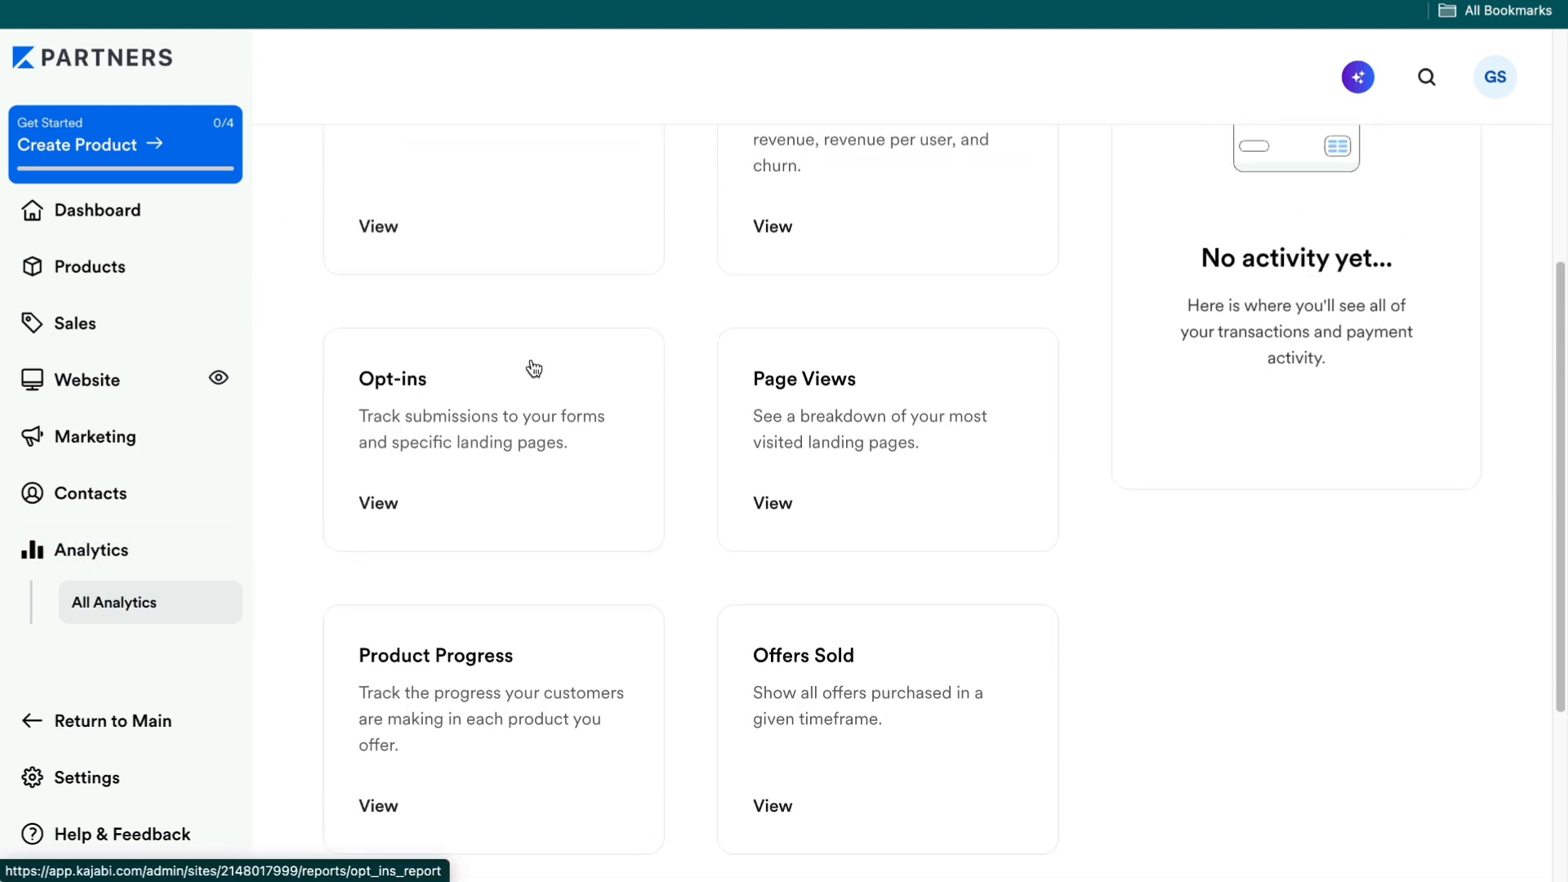
scroll(596, 470, up, 3)
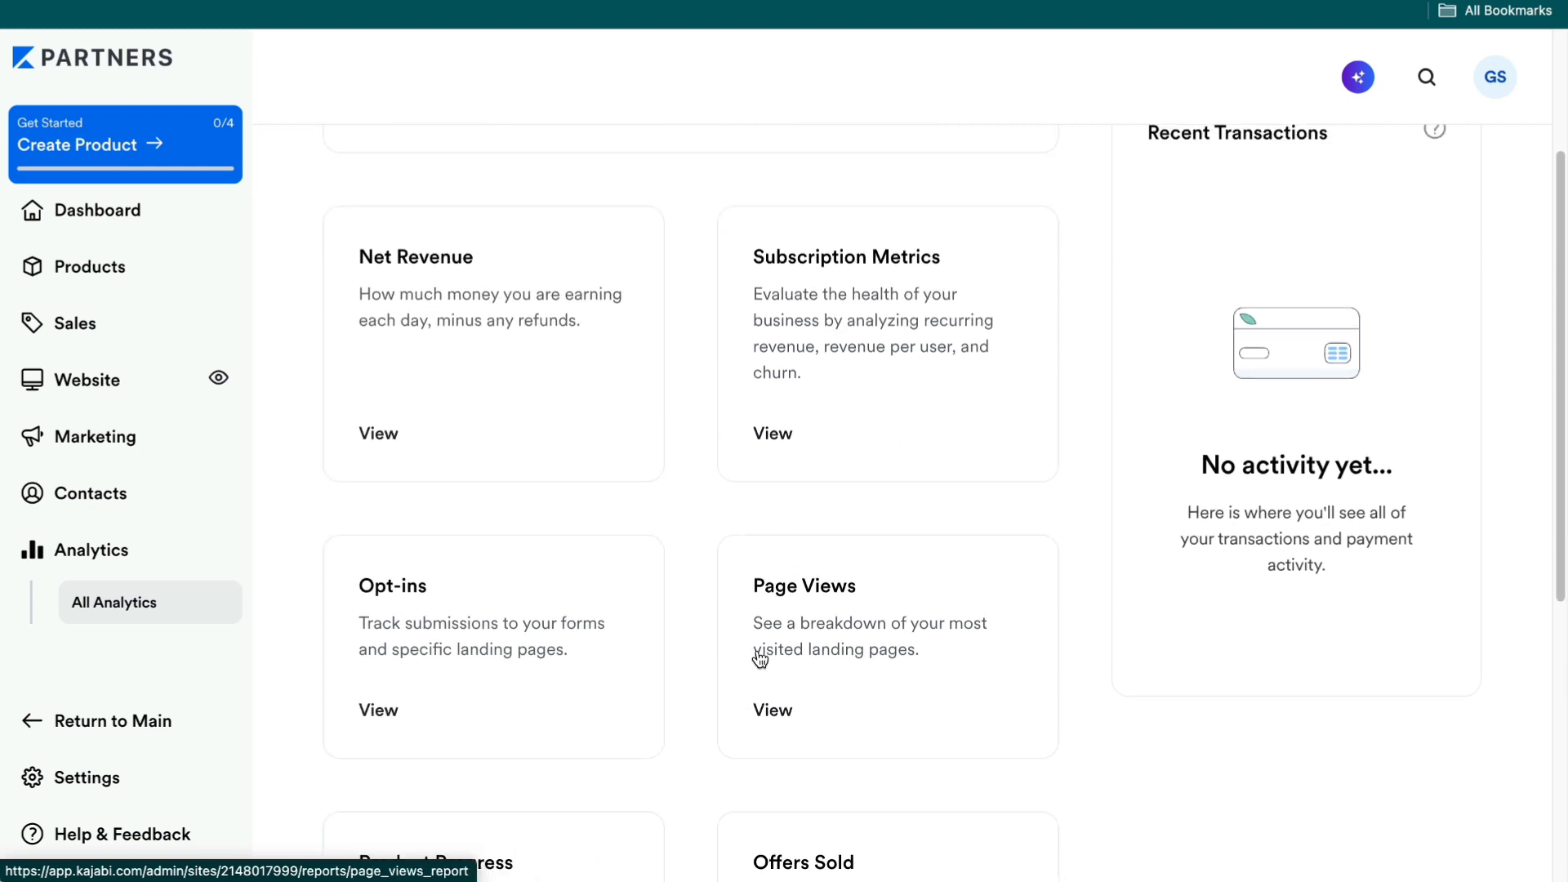
click(771, 714)
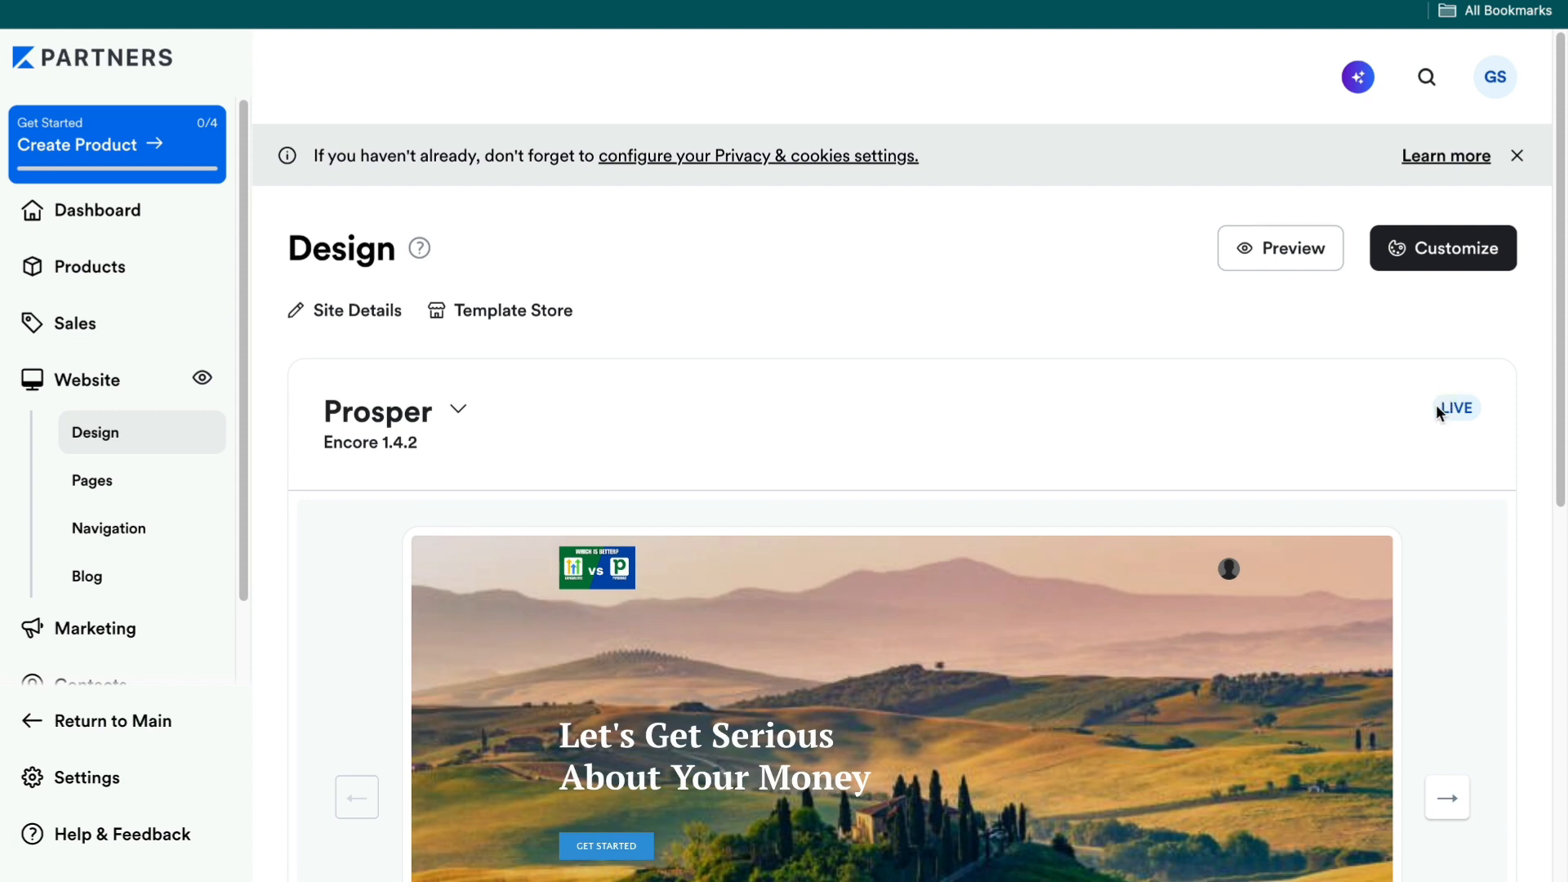
drag(1440, 406, 1476, 412)
click(1417, 474)
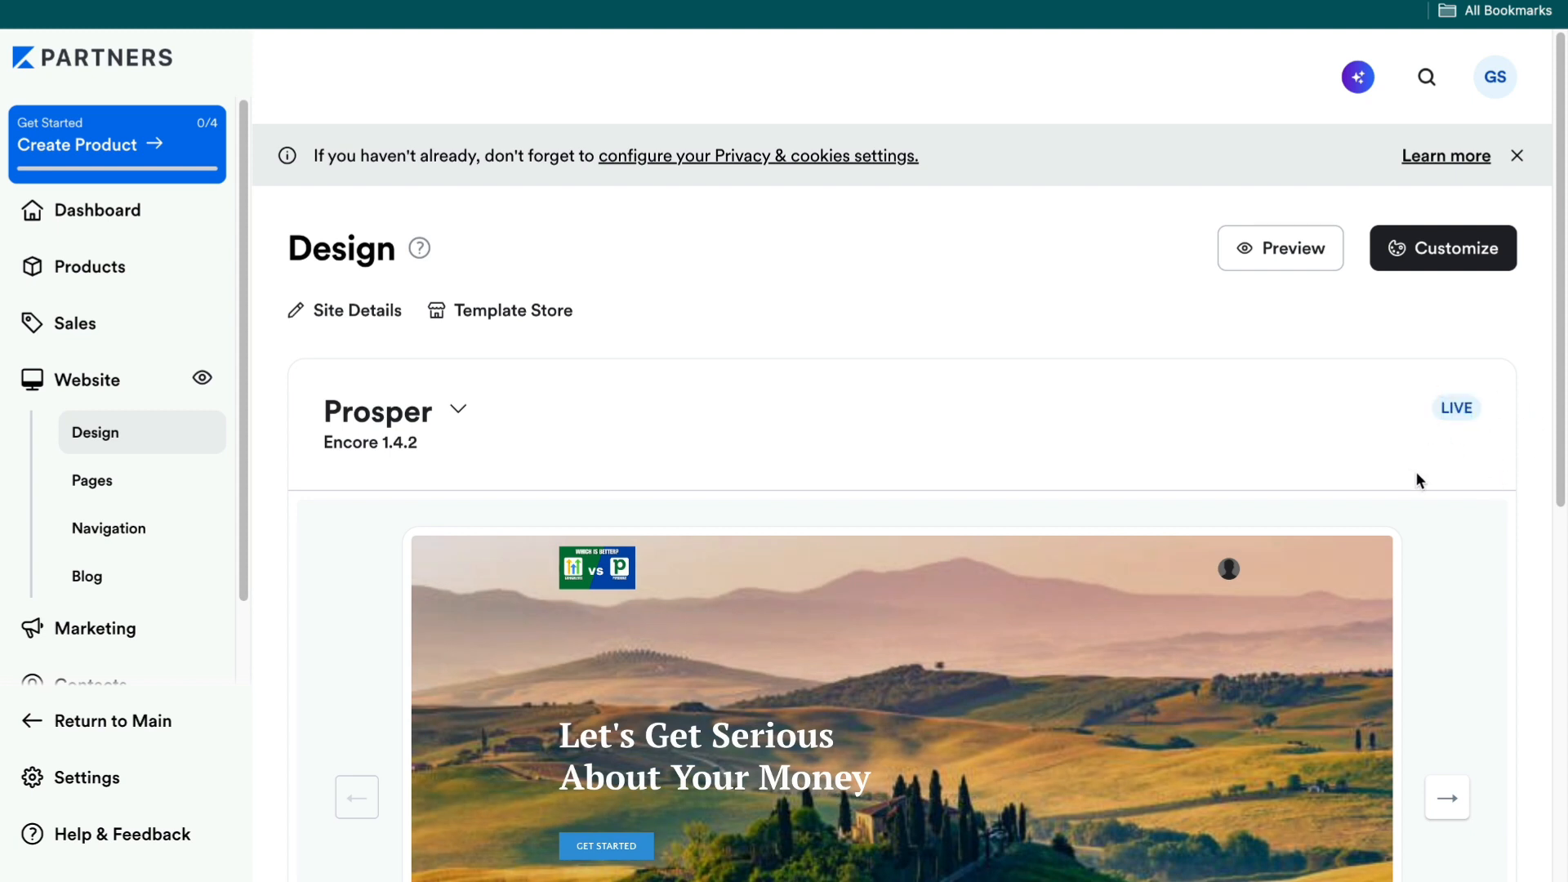